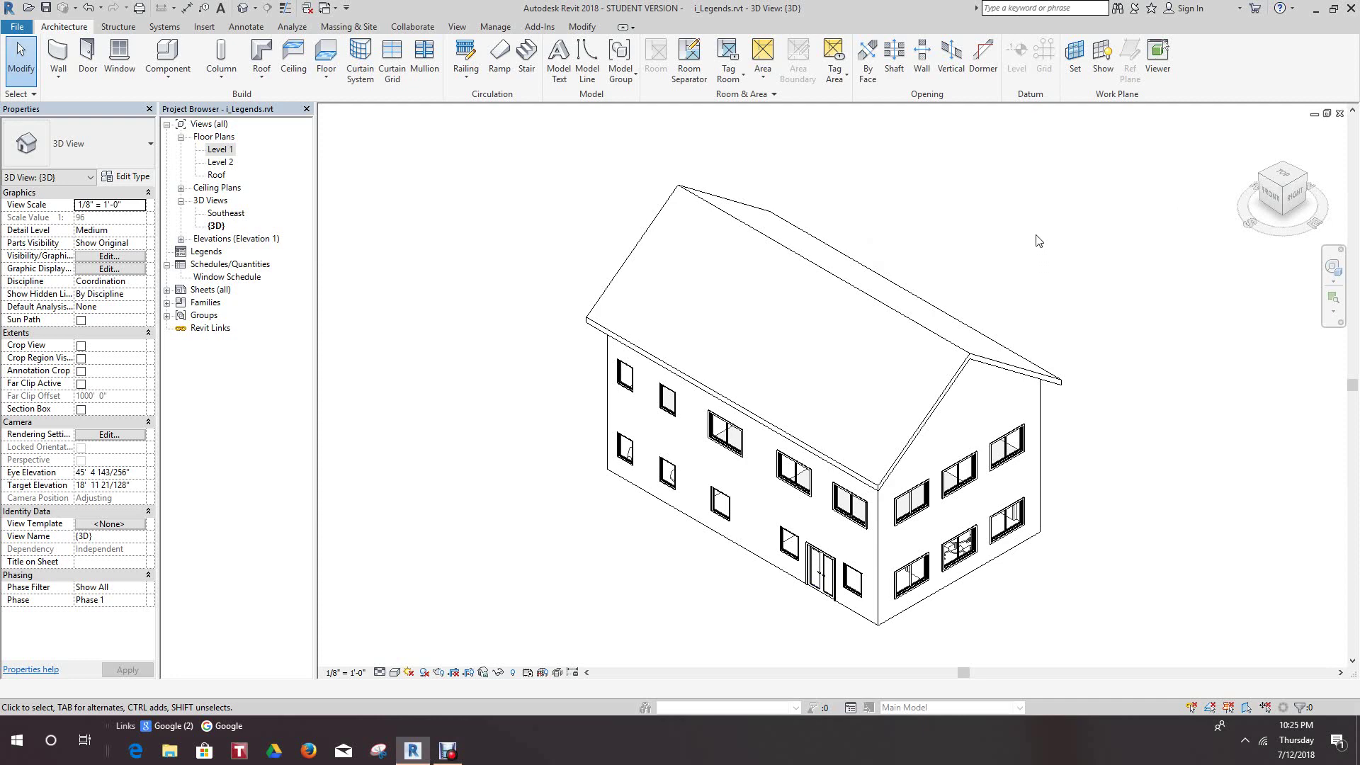
Open the Level 1 floor plan from the Project Browser and zoom out to fit it.
{"action": "double_click", "coordinate": [220, 149]}
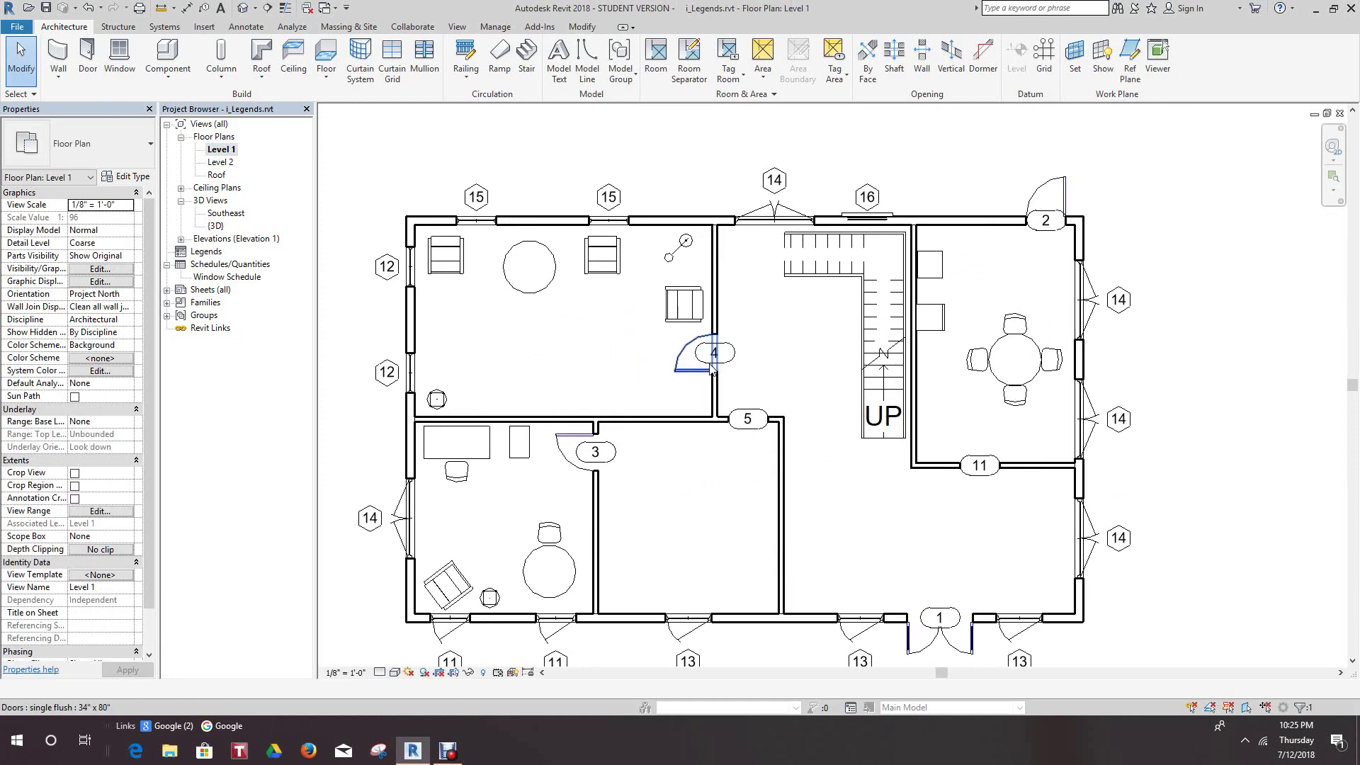
{"action": "scroll", "coordinate": [711, 368], "scroll_direction": "down", "scroll_amount": 3}
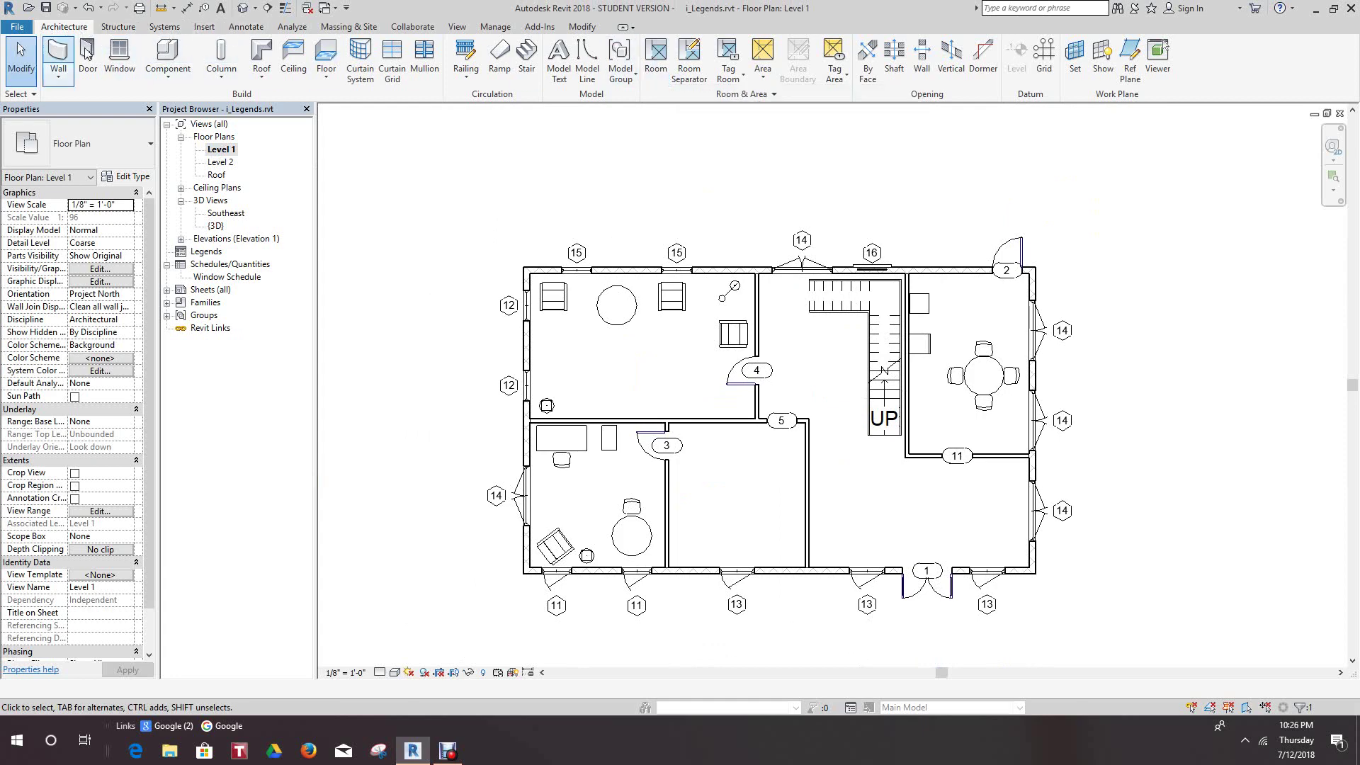
Tag the upper-left, lower-left, lower-middle and upper-right spaces as rooms 1 to 4.
{"action": "left_click", "coordinate": [656, 58]}
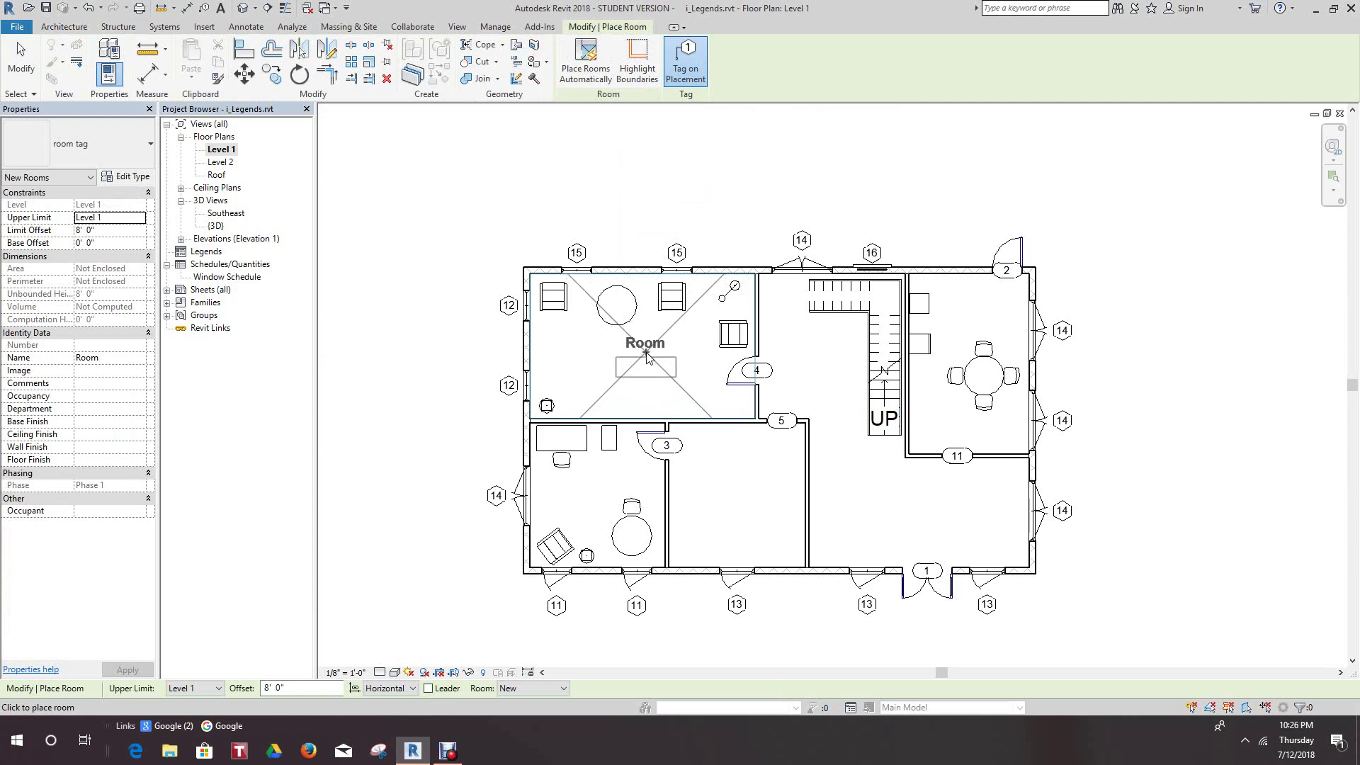
{"action": "left_click", "coordinate": [646, 354]}
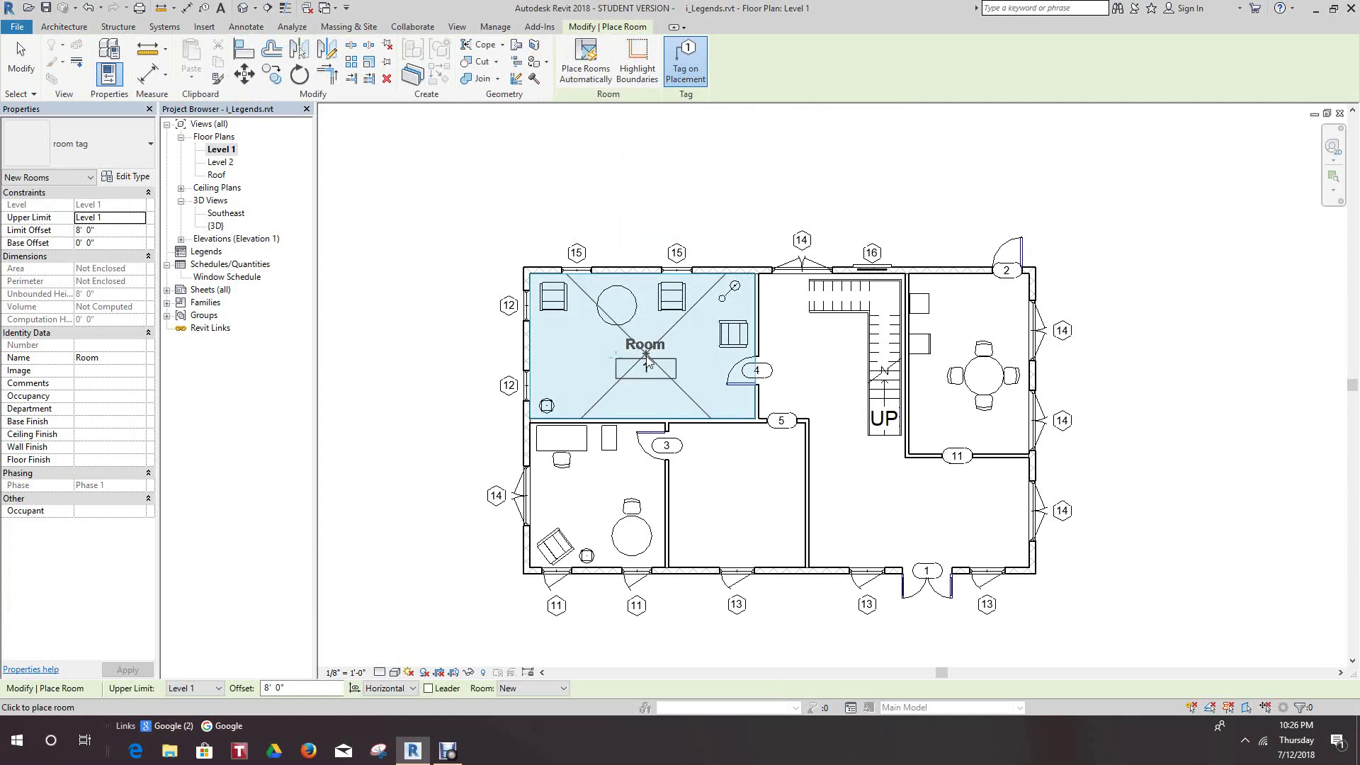
{"action": "left_click", "coordinate": [597, 500]}
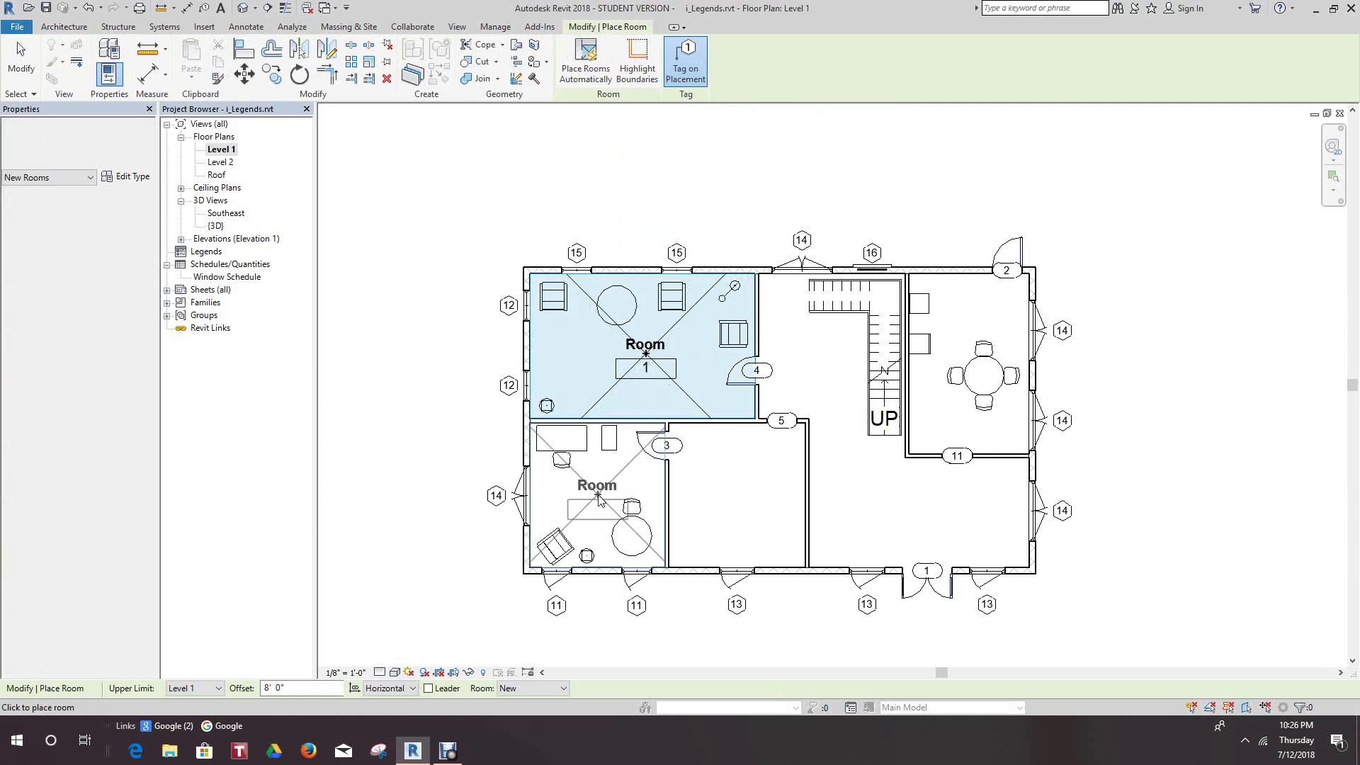
{"action": "left_click", "coordinate": [742, 512]}
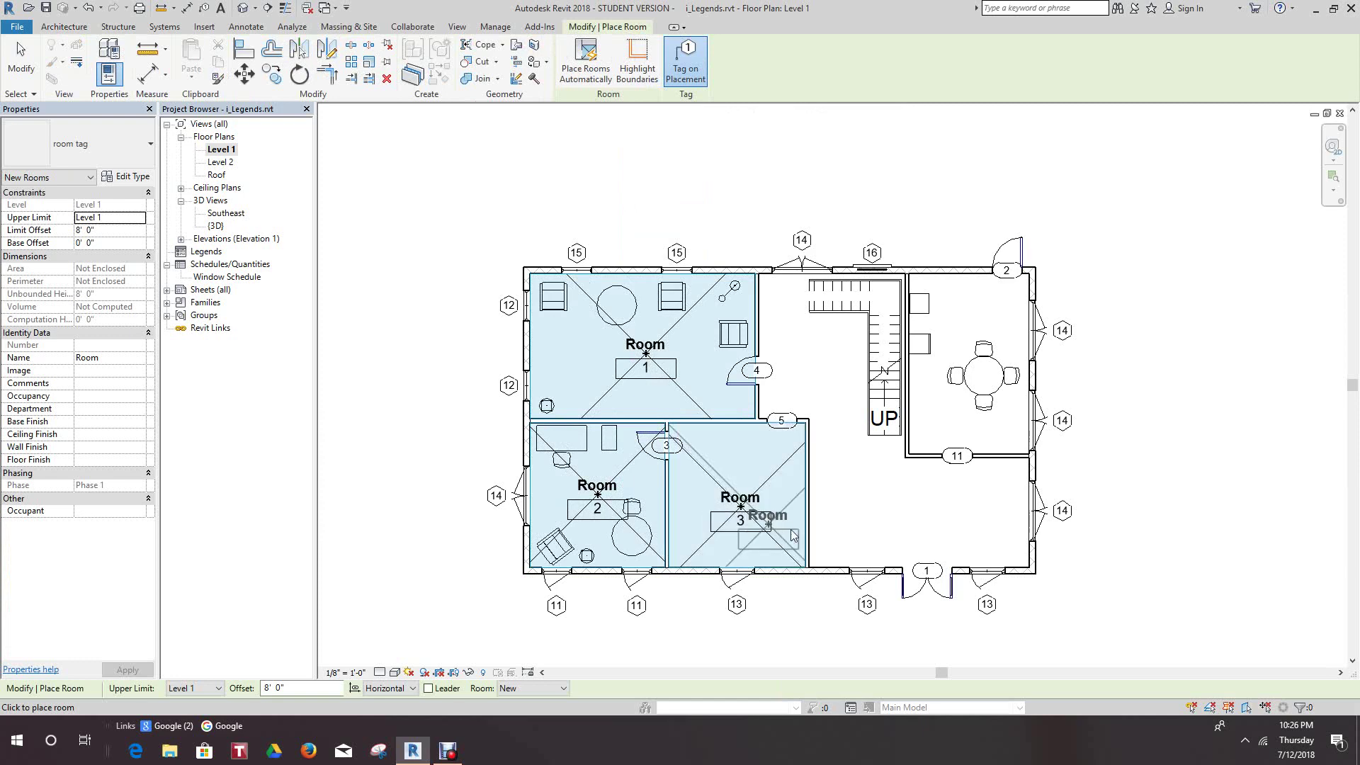
{"action": "left_click", "coordinate": [970, 335]}
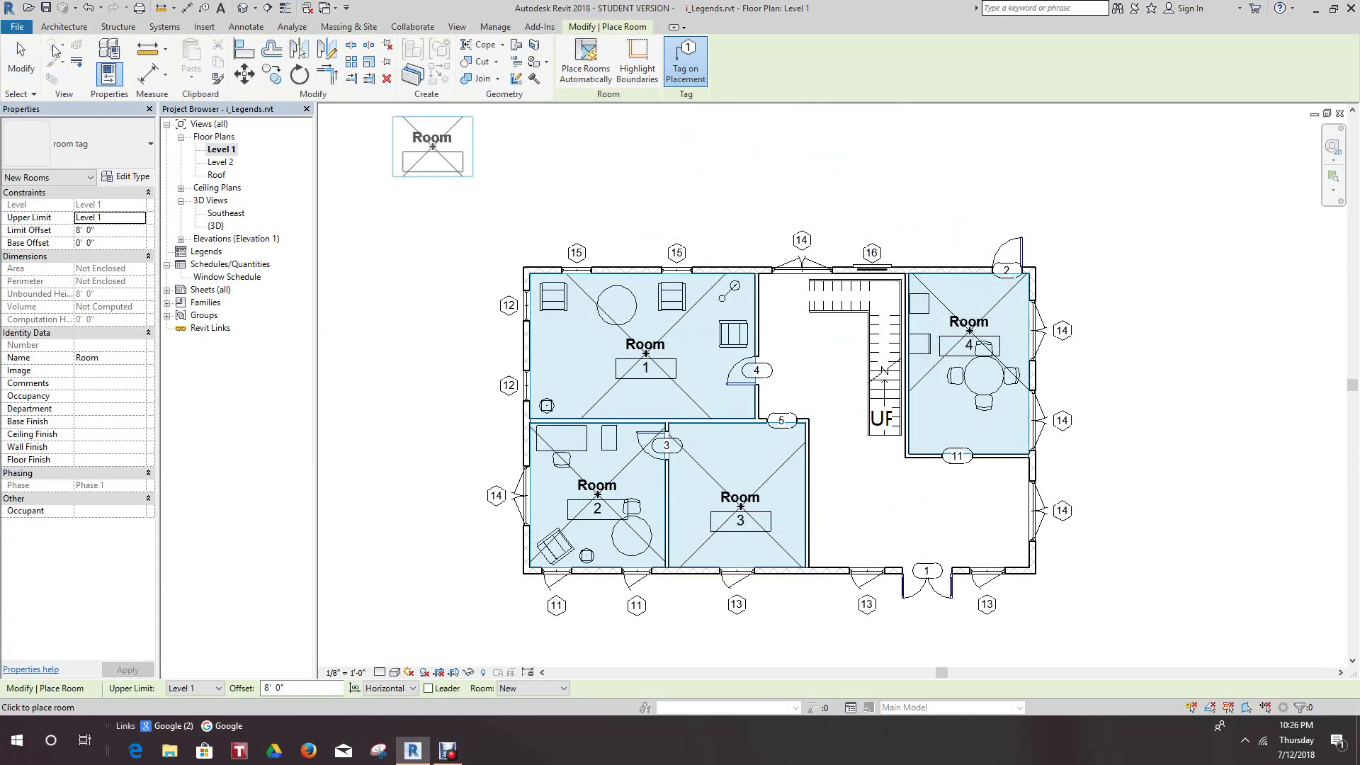
{"action": "left_click", "coordinate": [20, 62]}
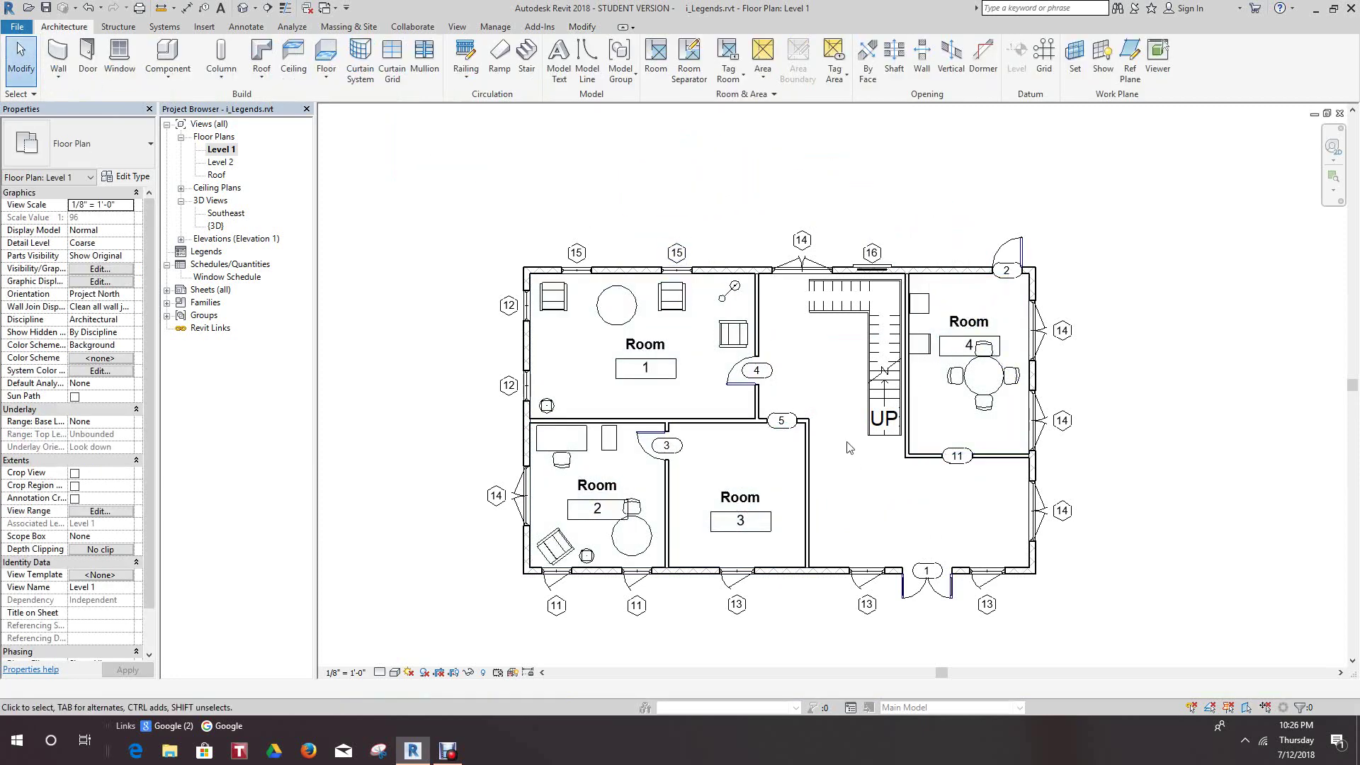
{"action": "scroll", "coordinate": [843, 437], "scroll_direction": "up", "scroll_amount": 2}
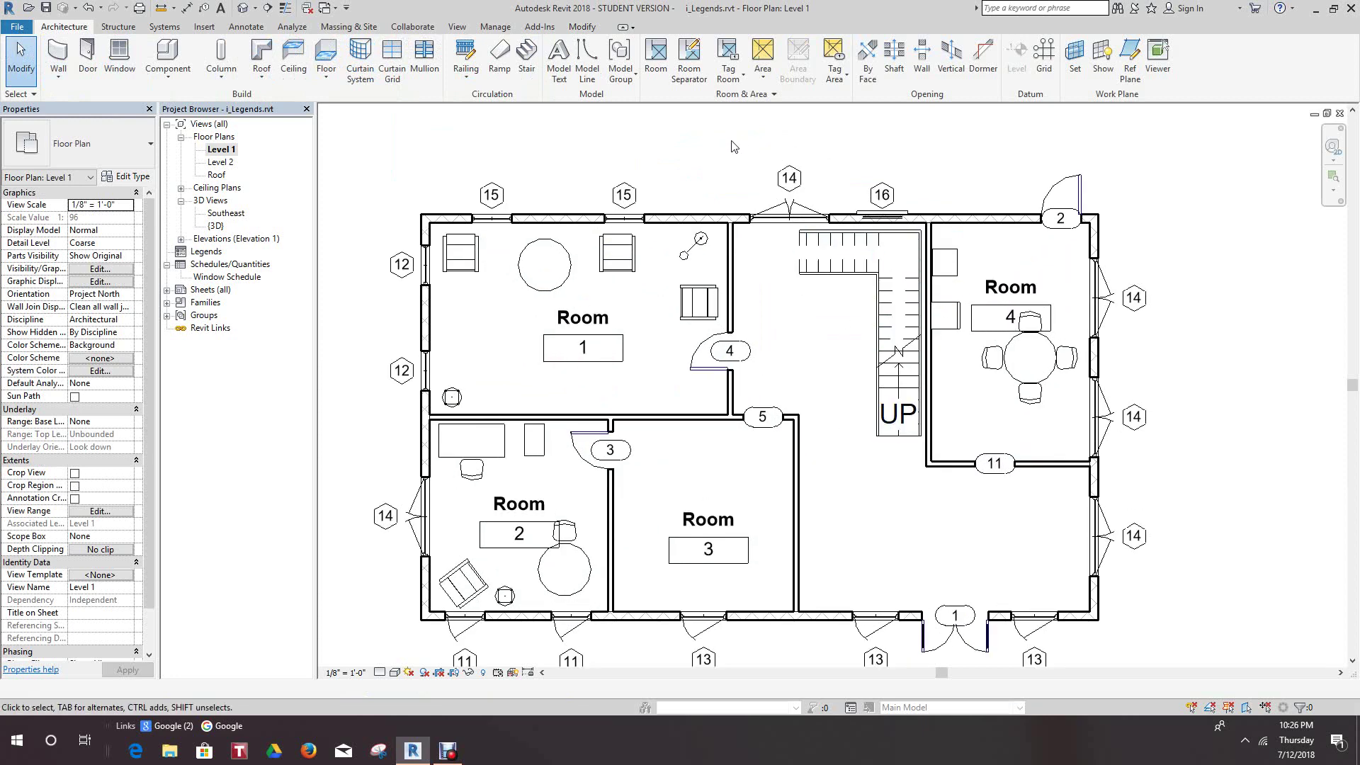
Draw a horizontal room separation line across the hallway between Room 3's and Room 4's walls.
{"action": "left_click", "coordinate": [690, 59]}
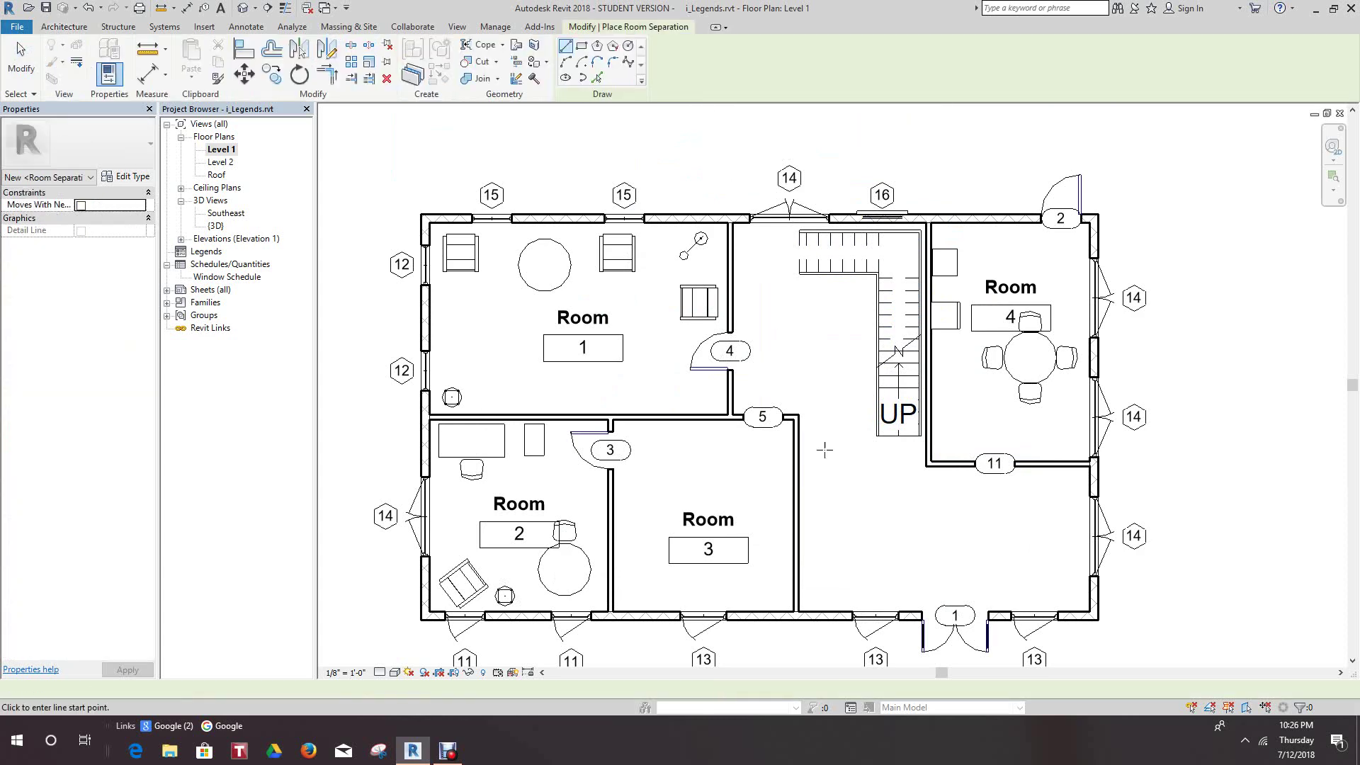
{"action": "left_click", "coordinate": [922, 469]}
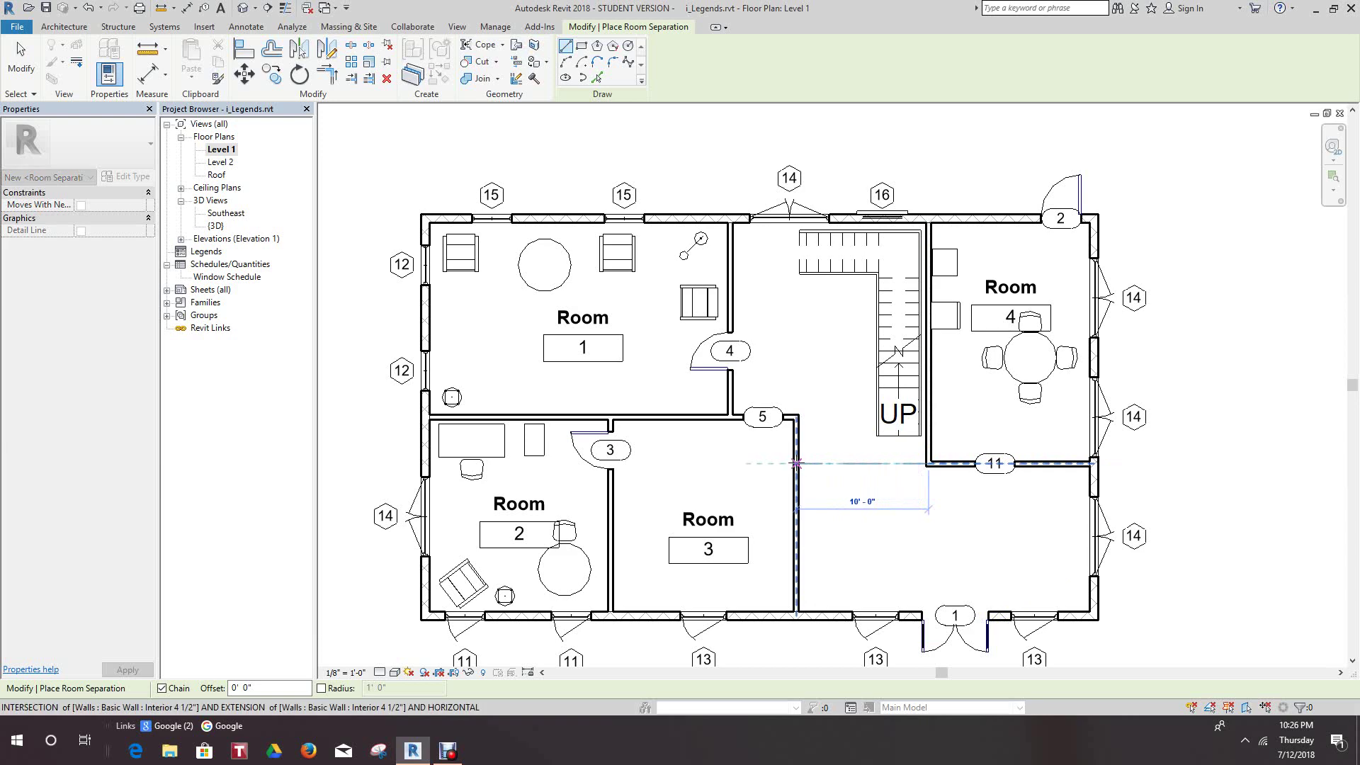
{"action": "left_click", "coordinate": [797, 464]}
{"action": "right_click", "coordinate": [799, 461]}
{"action": "left_click", "coordinate": [836, 470]}
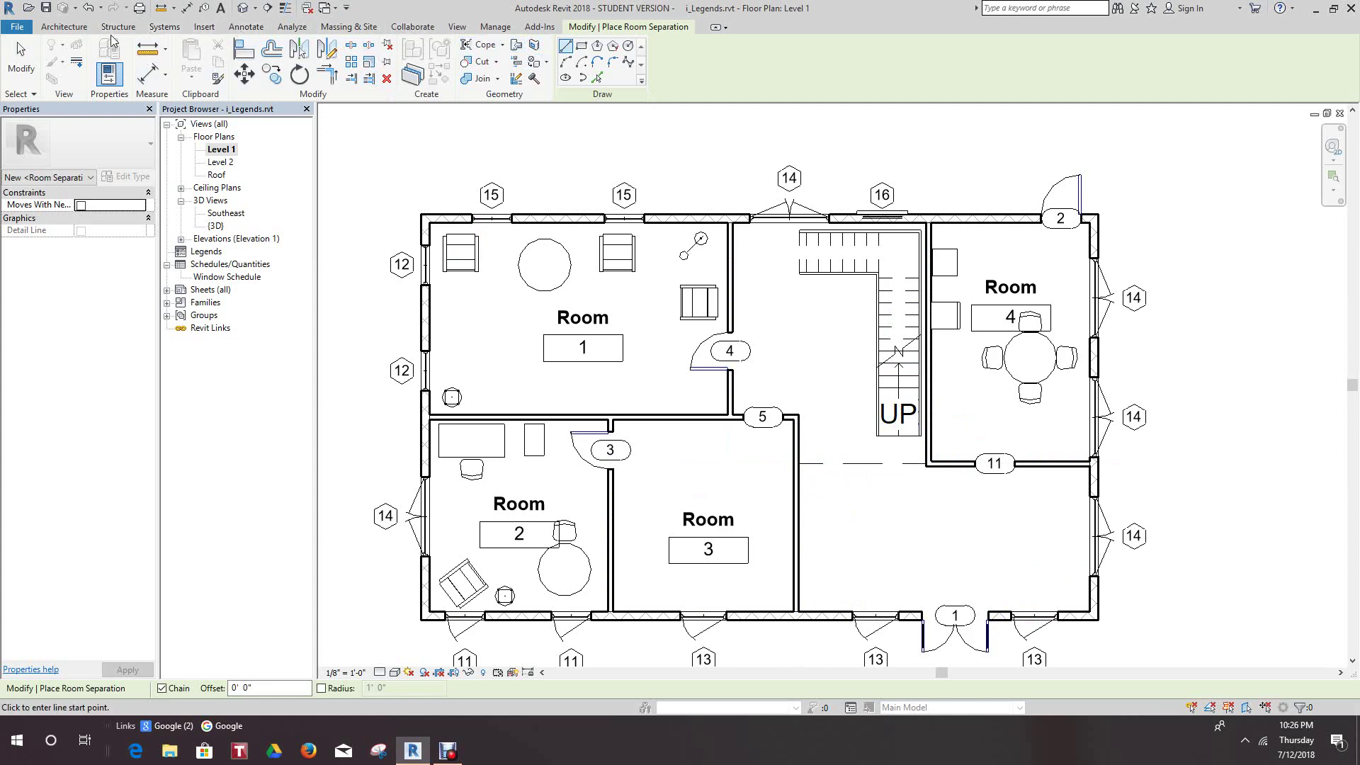
{"action": "left_click", "coordinate": [64, 26]}
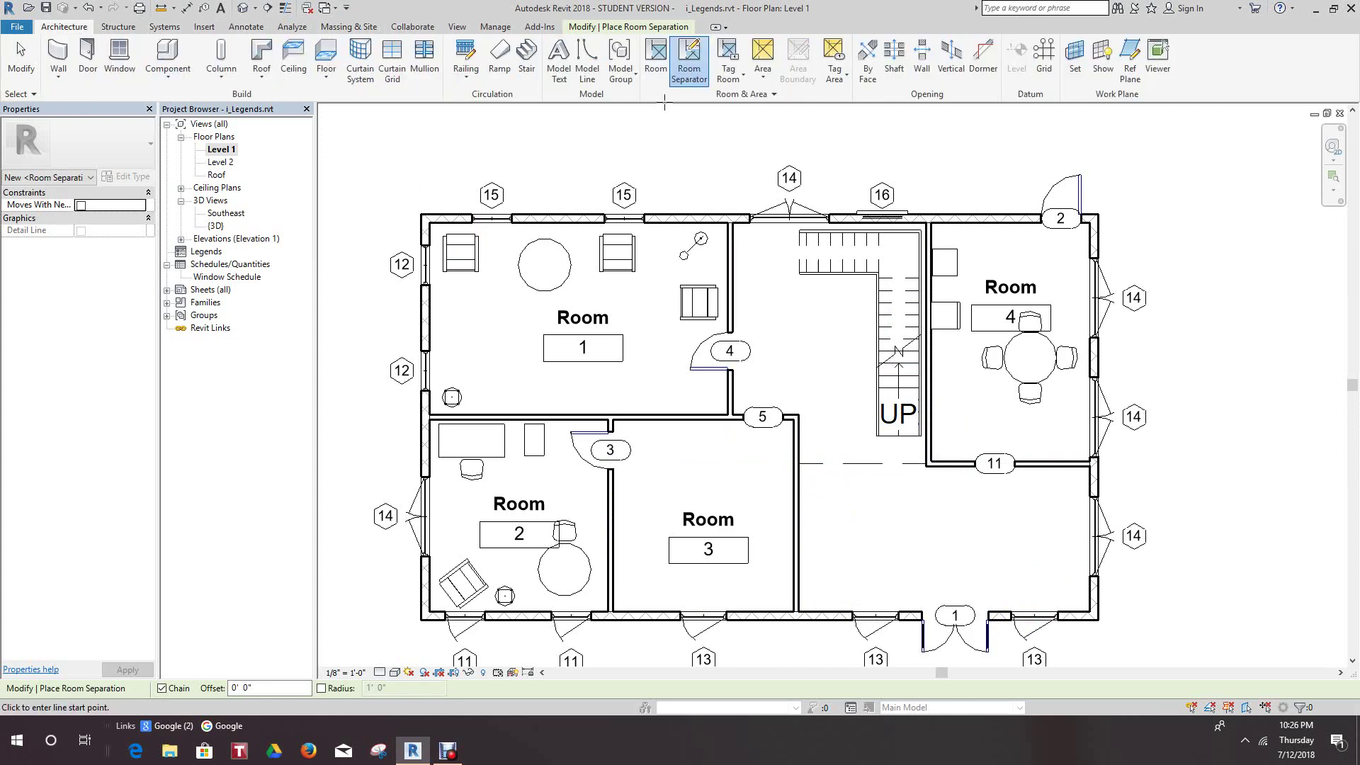
Place Room 5 in the lower-right space and Room 6 in the stair space.
{"action": "left_click", "coordinate": [656, 61]}
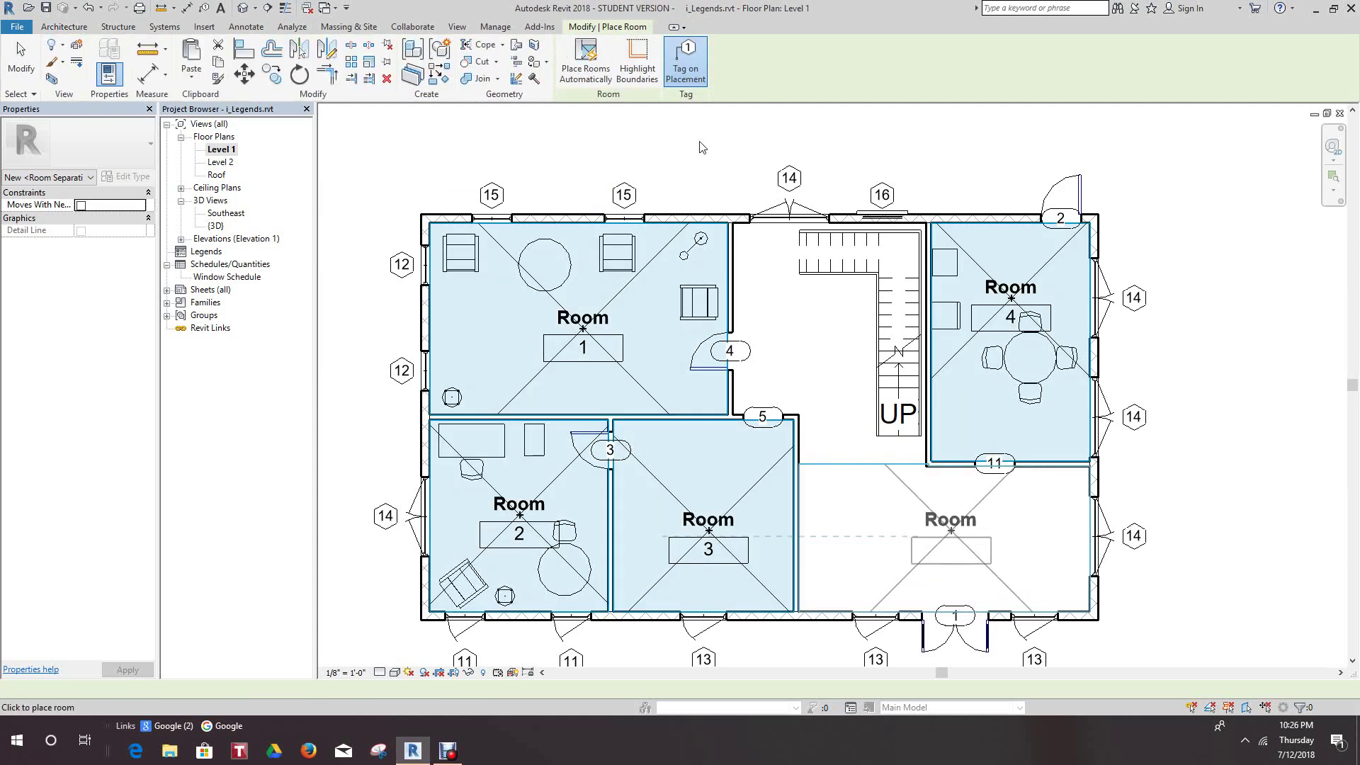
{"action": "left_click", "coordinate": [931, 539]}
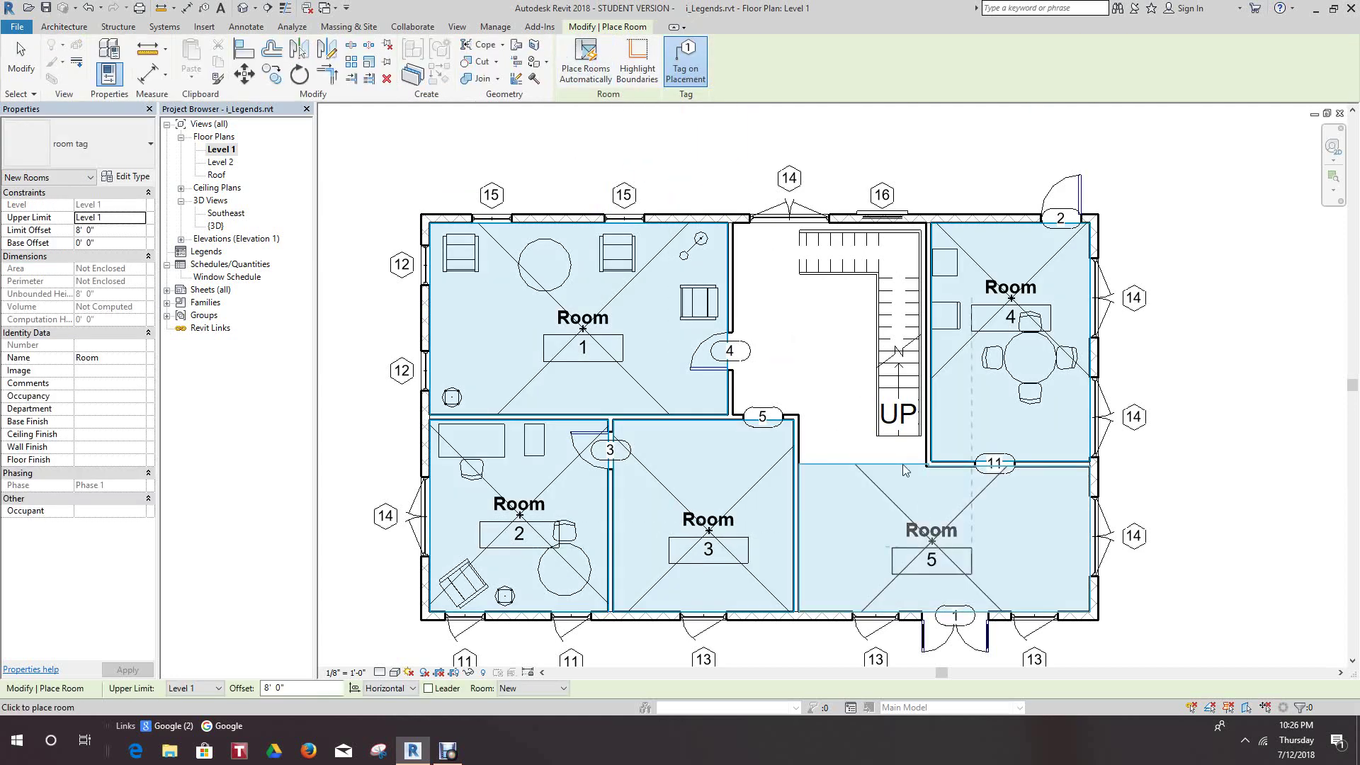
{"action": "left_click", "coordinate": [831, 331]}
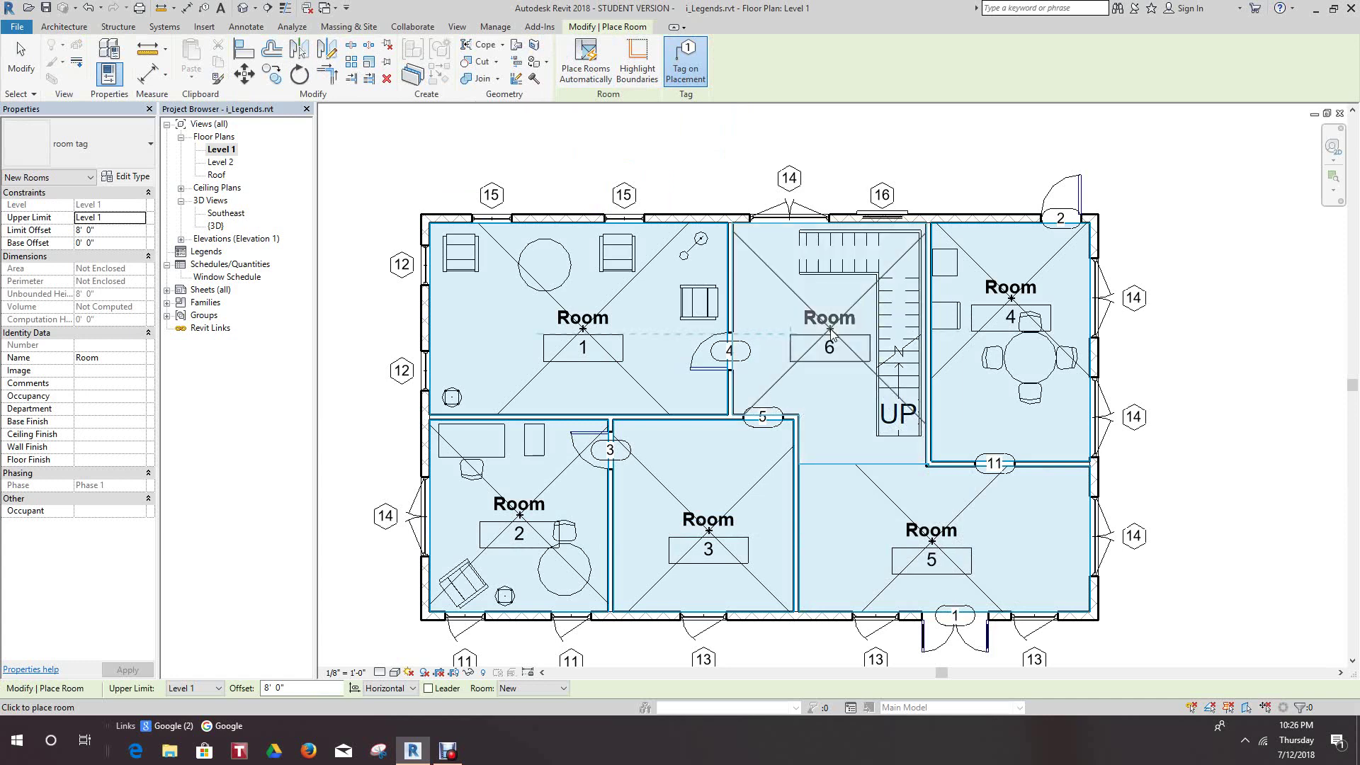
{"action": "right_click", "coordinate": [831, 329]}
{"action": "left_click", "coordinate": [870, 339]}
{"action": "scroll", "coordinate": [1204, 450], "scroll_direction": "down", "scroll_amount": 3}
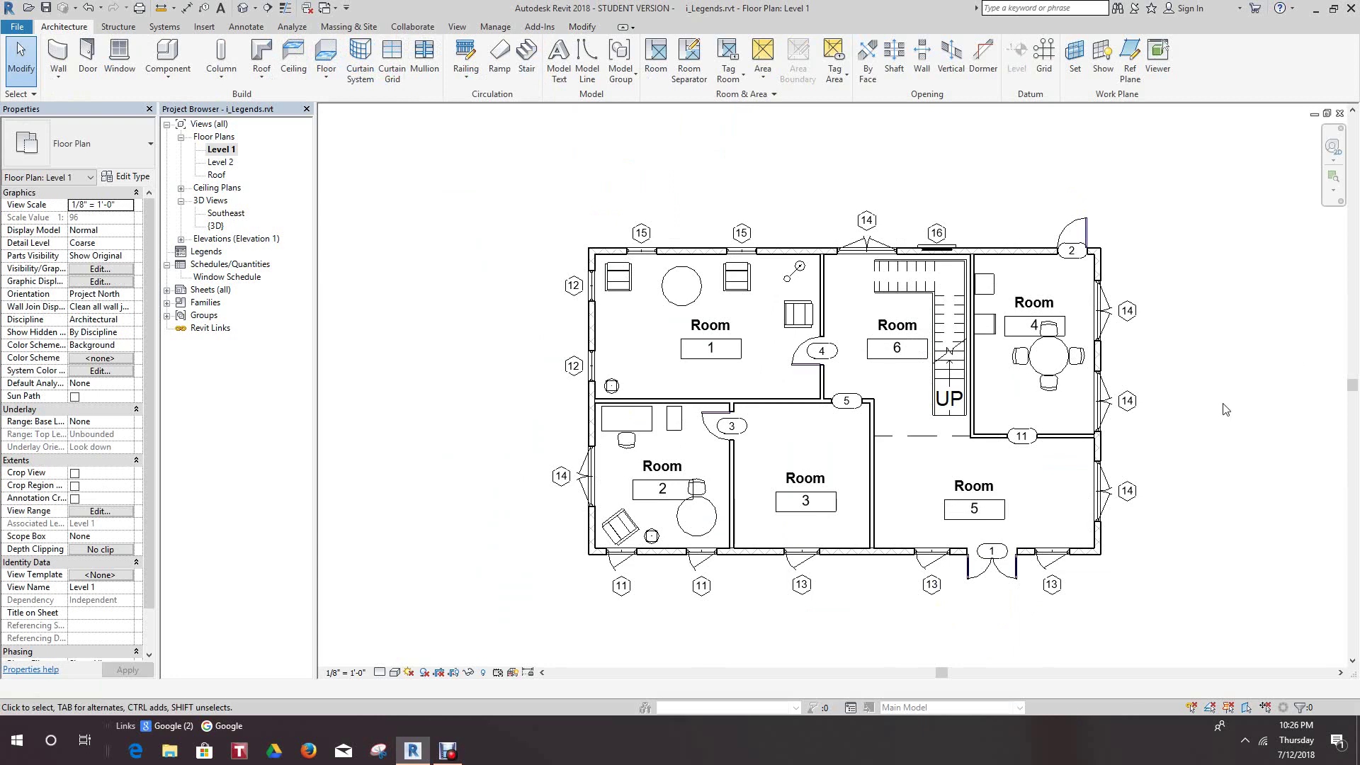
{"action": "scroll", "coordinate": [680, 330], "scroll_direction": "up", "scroll_amount": 2}
{"action": "scroll", "coordinate": [747, 327], "scroll_direction": "up", "scroll_amount": 1}
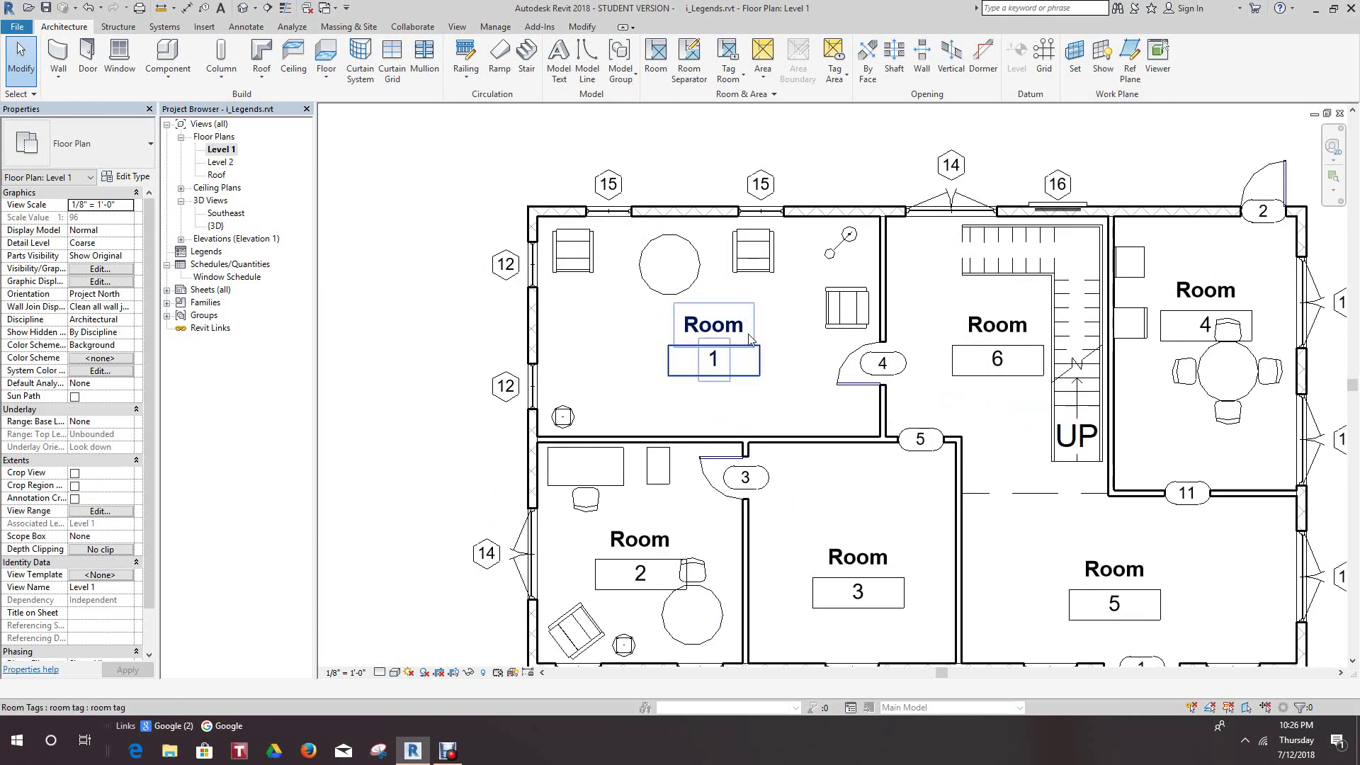
{"action": "scroll", "coordinate": [750, 344], "scroll_direction": "down", "scroll_amount": 1}
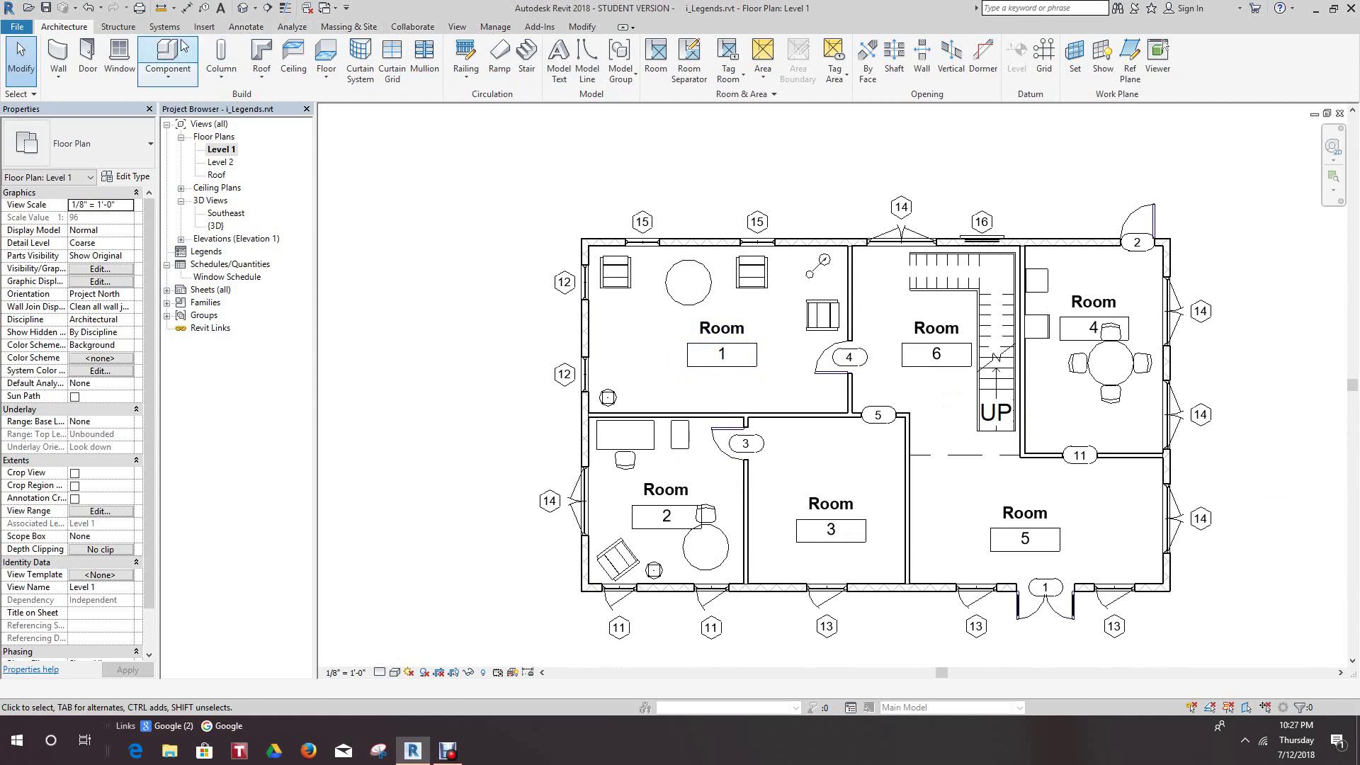
Start a new Schedule/Quantities view for the Rooms category named Room Schedule.
{"action": "left_click", "coordinate": [460, 27]}
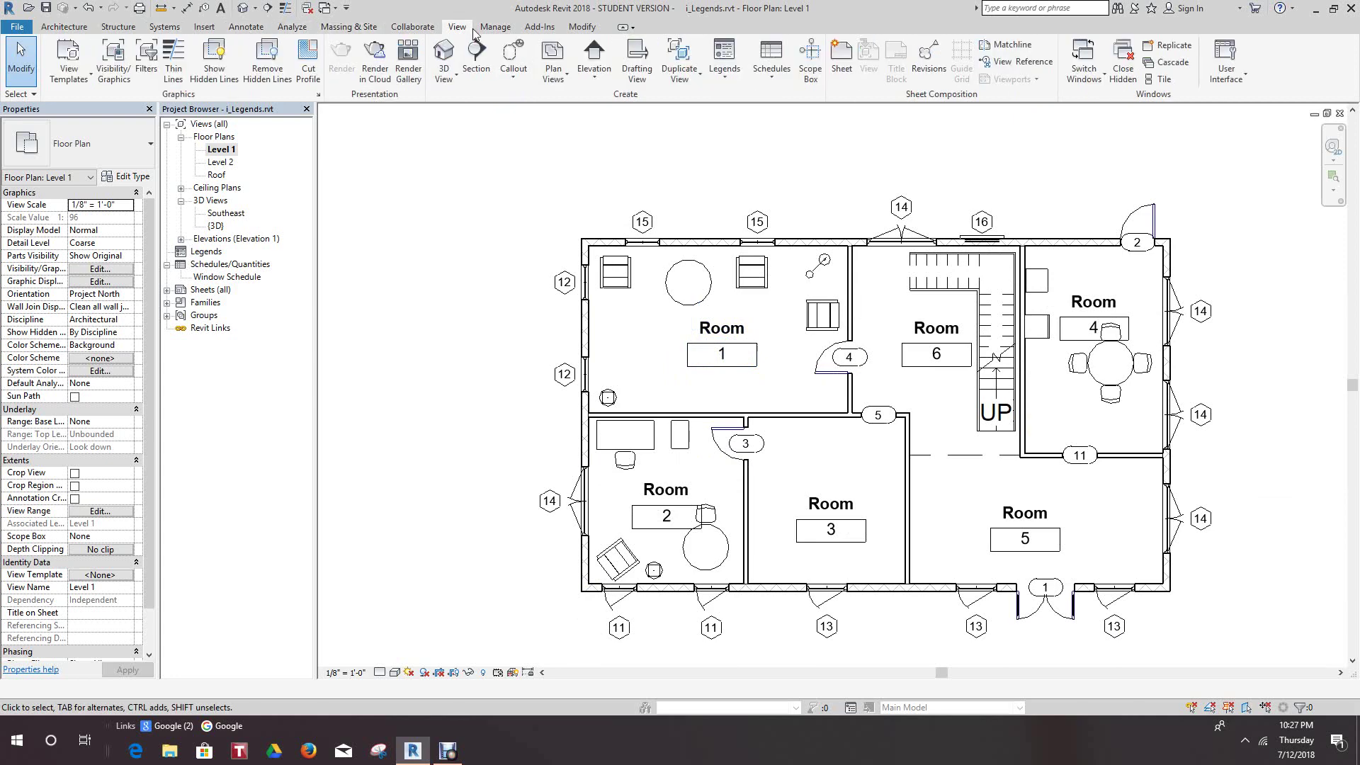
{"action": "left_click", "coordinate": [772, 68]}
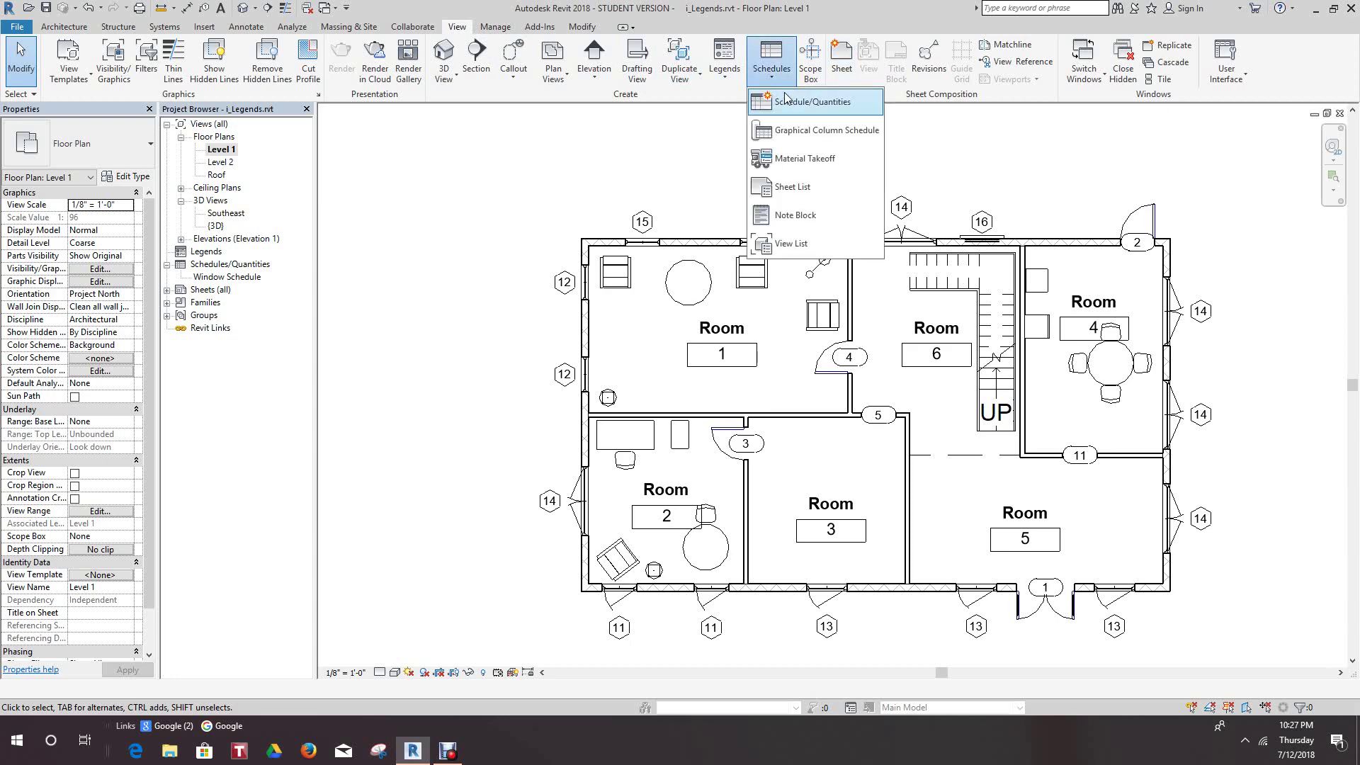
{"action": "left_click", "coordinate": [792, 111]}
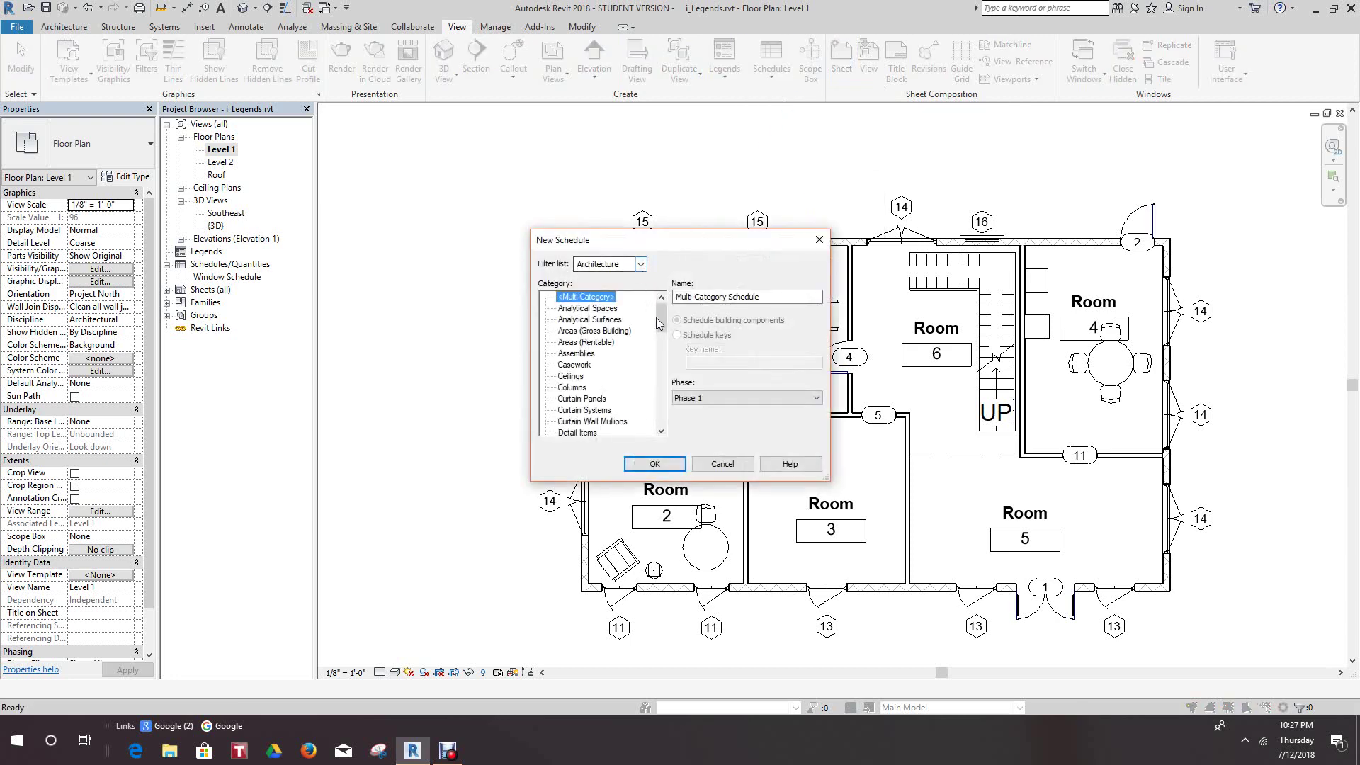
{"action": "left_click_drag", "start_coordinate": [660, 319], "coordinate": [659, 382]}
{"action": "left_click", "coordinate": [568, 388]}
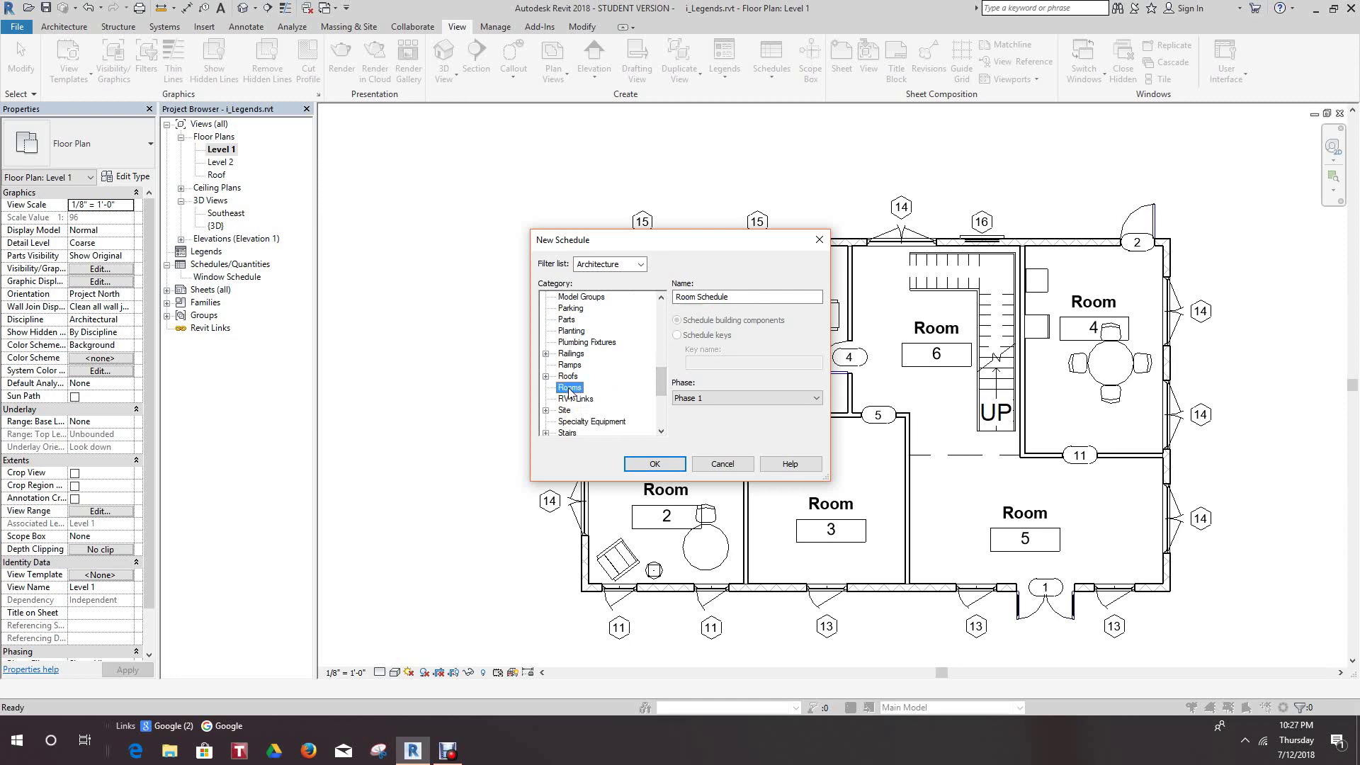
Confirm the new Room Schedule and add Area and Name as its first fields.
{"action": "left_click", "coordinate": [655, 466]}
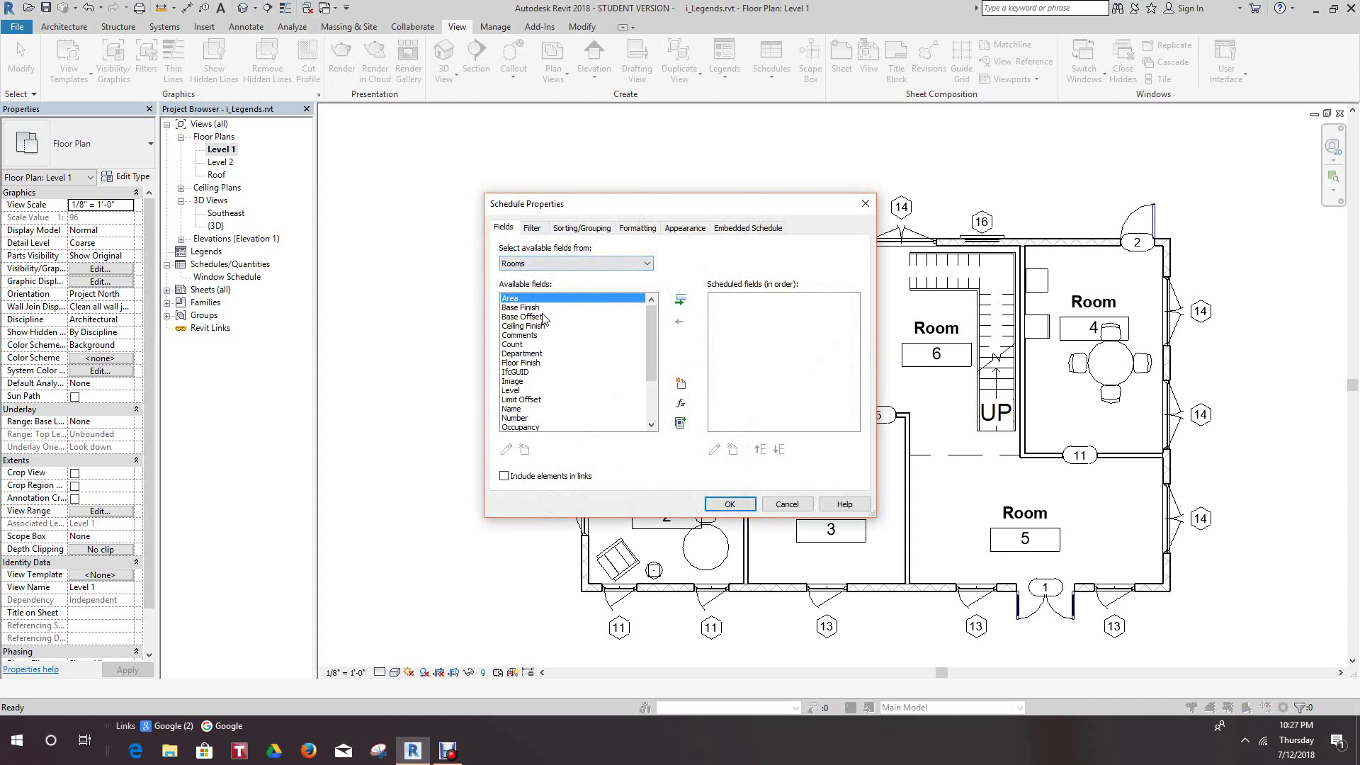
{"action": "left_click", "coordinate": [681, 301]}
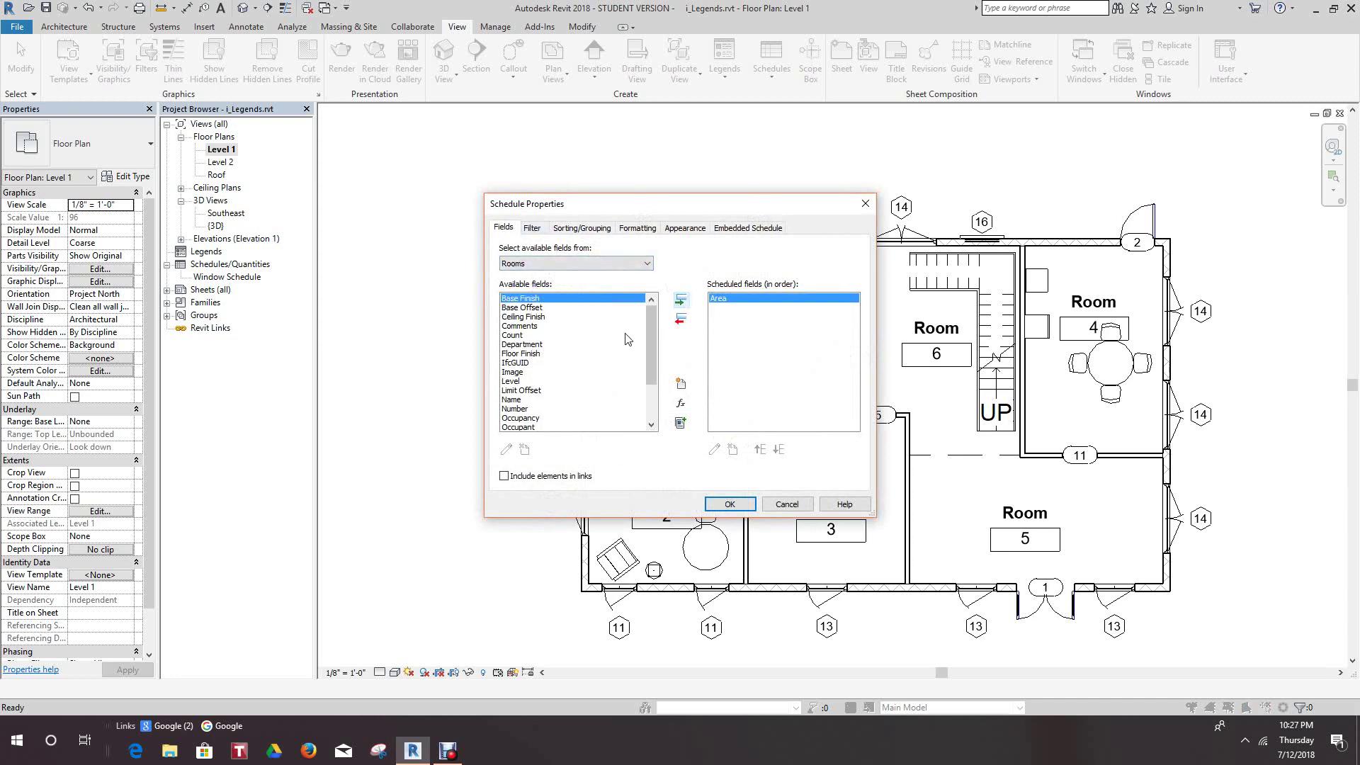
{"action": "left_click", "coordinate": [524, 401]}
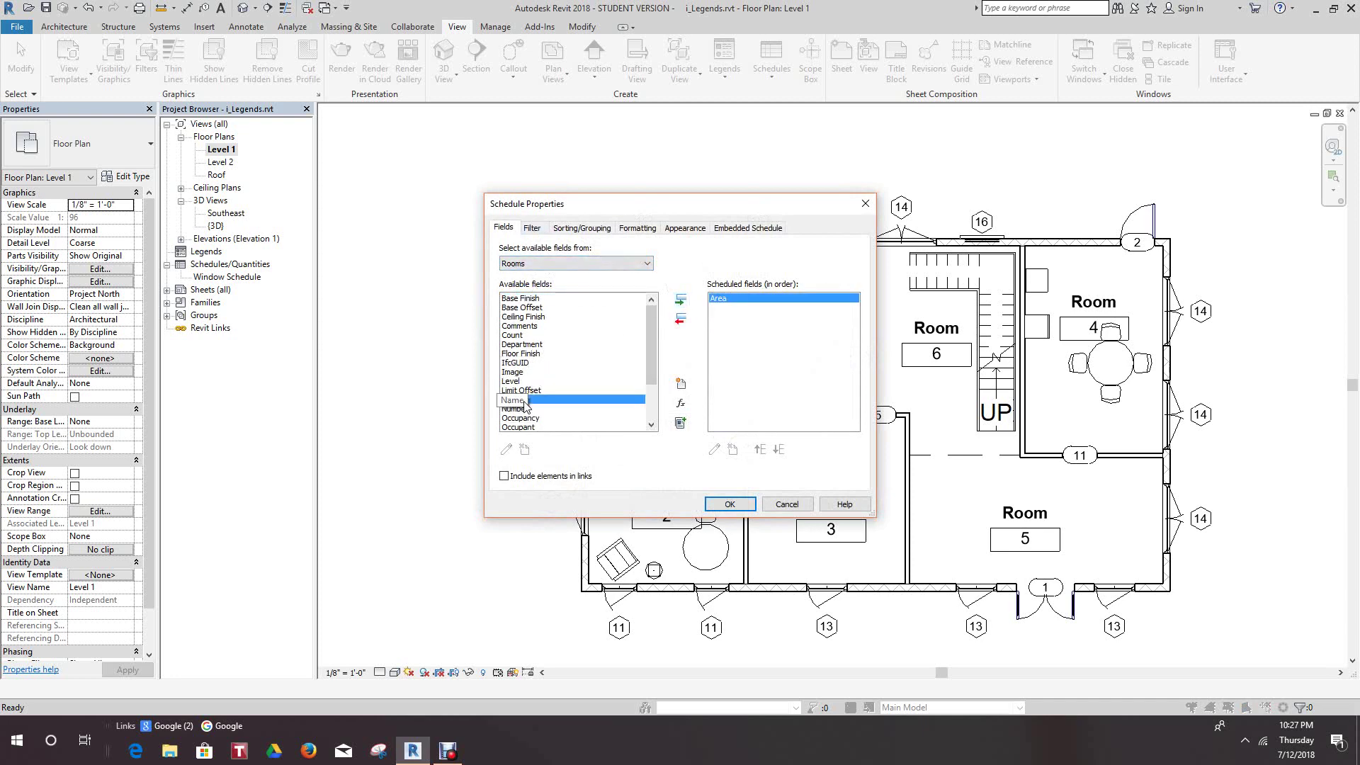
{"action": "left_click", "coordinate": [680, 301]}
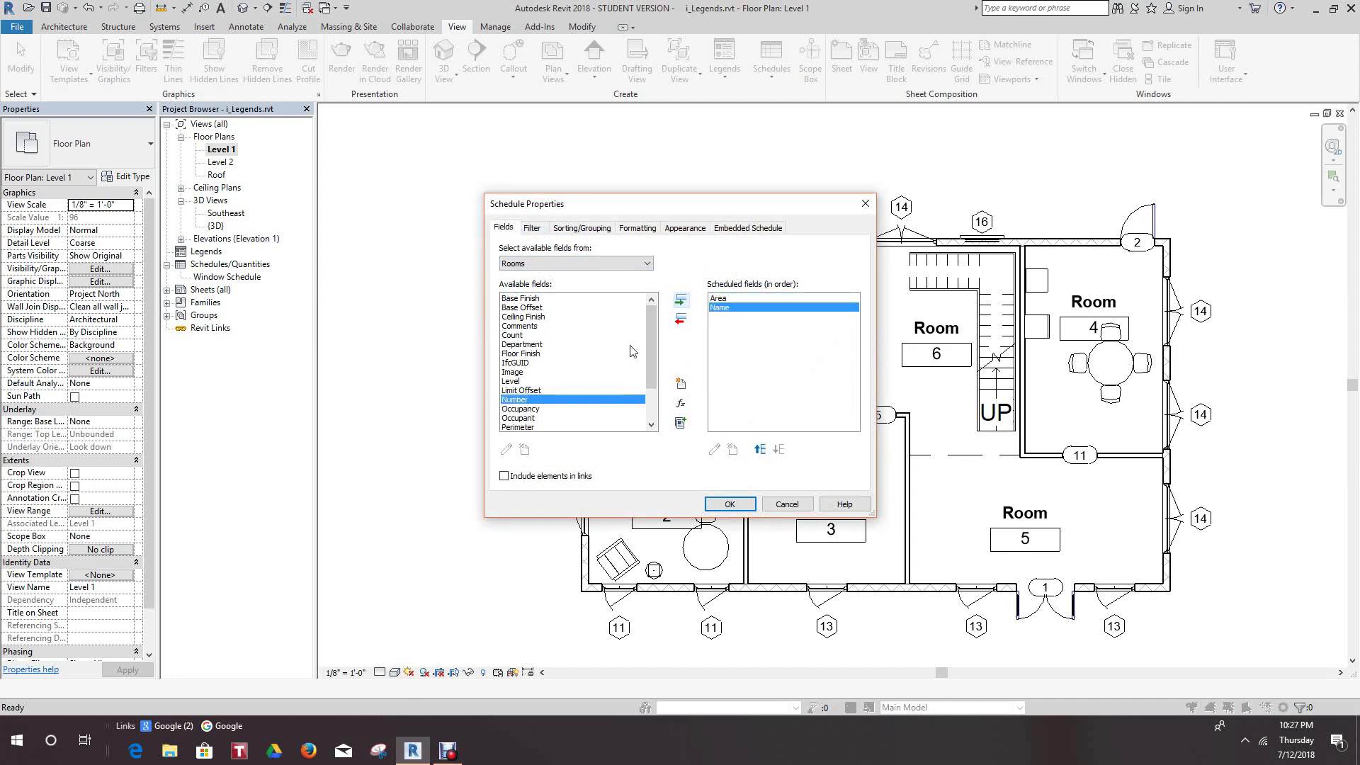
{"action": "scroll", "coordinate": [588, 379], "scroll_direction": "down", "scroll_amount": 2}
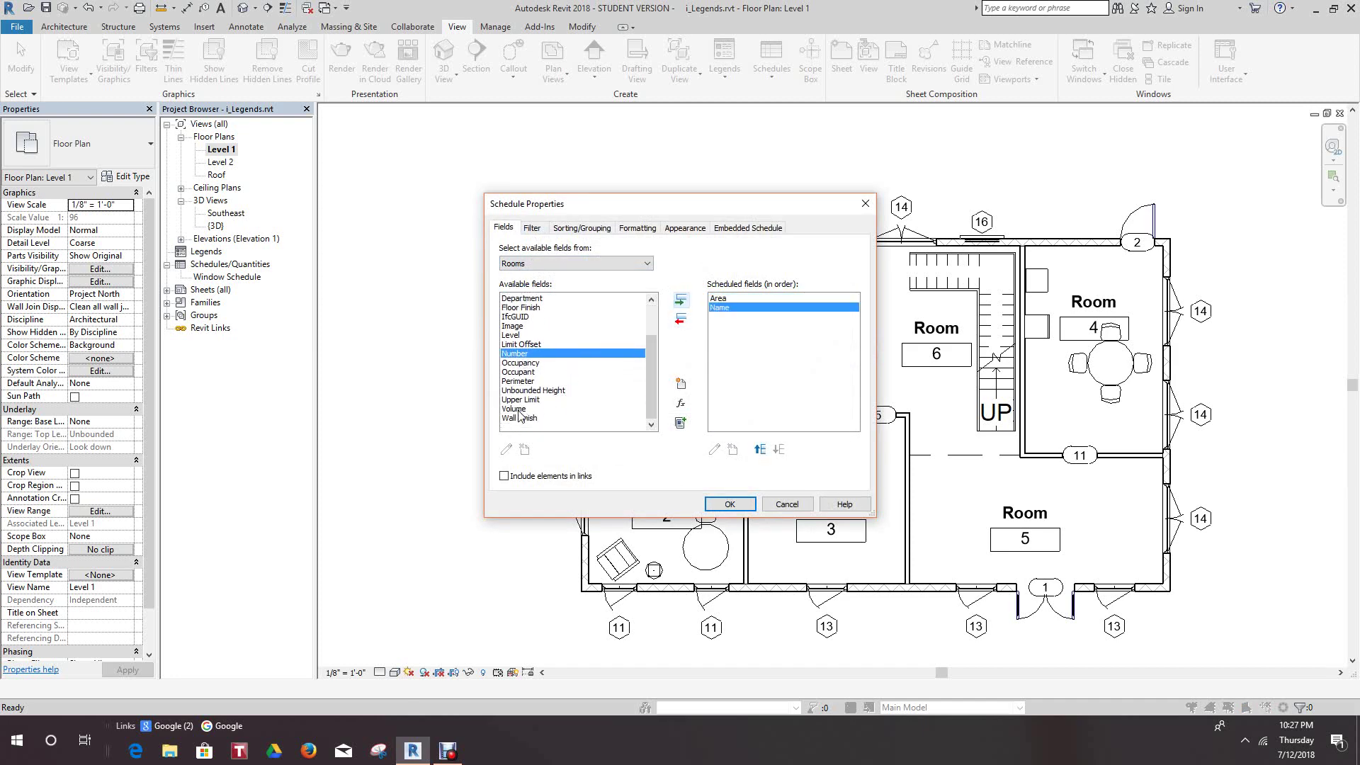
Add the Volume and Level fields and apply them to the Room Schedule.
{"action": "left_click", "coordinate": [518, 410]}
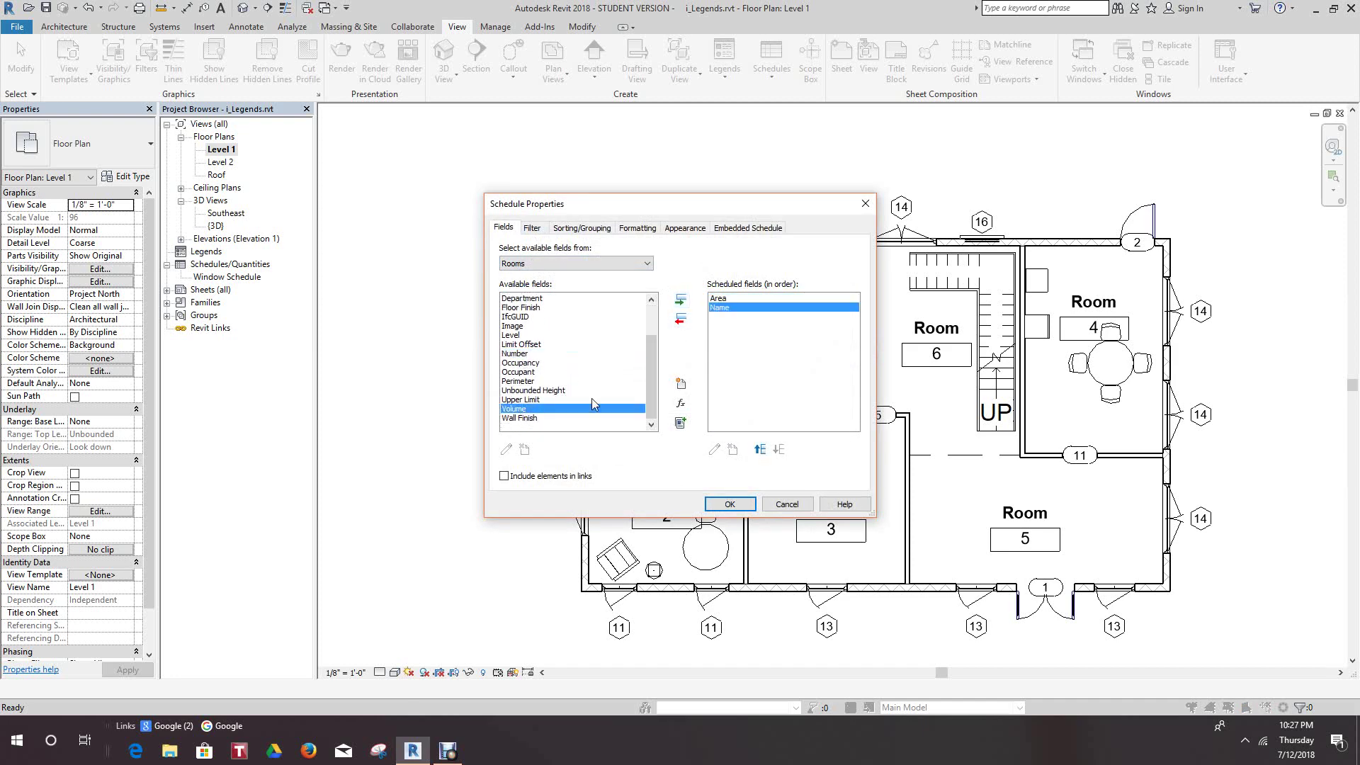
{"action": "left_click", "coordinate": [681, 301]}
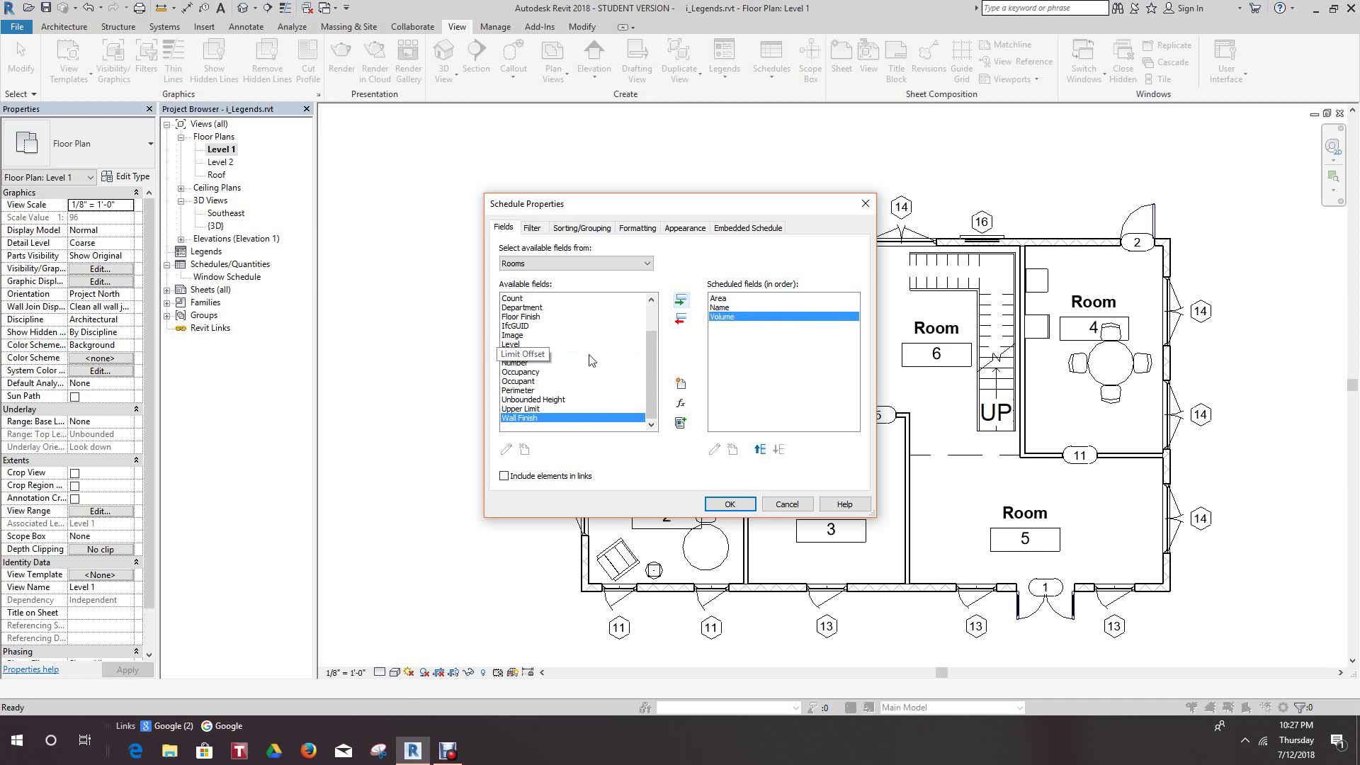
{"action": "scroll", "coordinate": [593, 360], "scroll_direction": "up", "scroll_amount": 2}
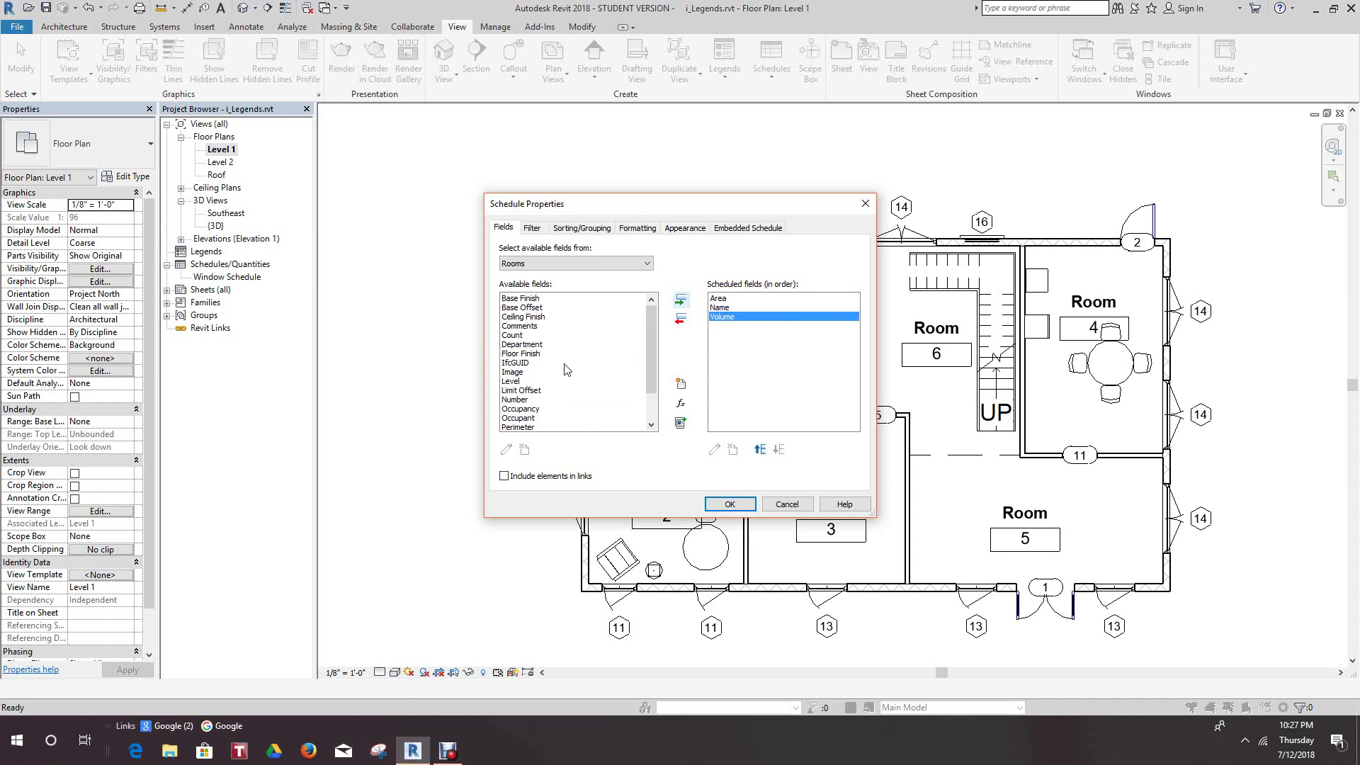
{"action": "left_click", "coordinate": [527, 382]}
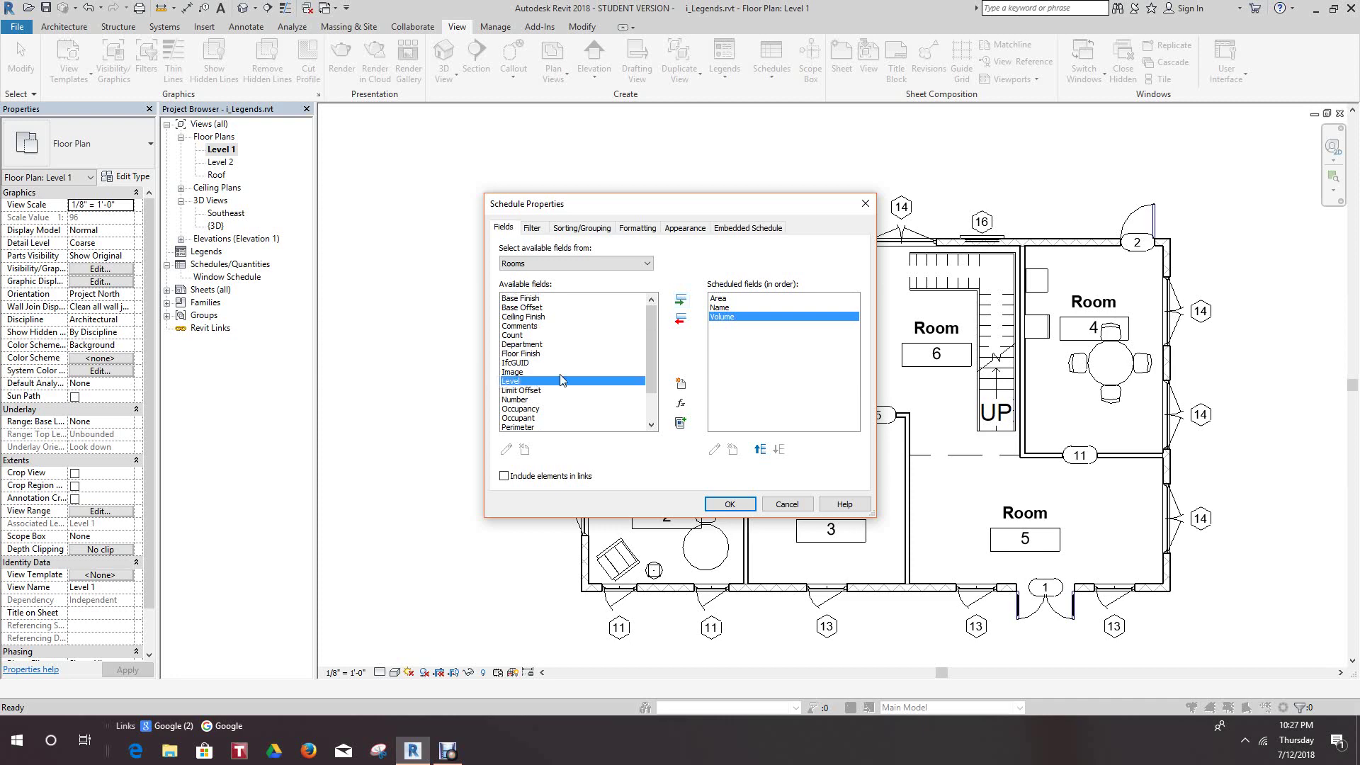
{"action": "left_click", "coordinate": [682, 302]}
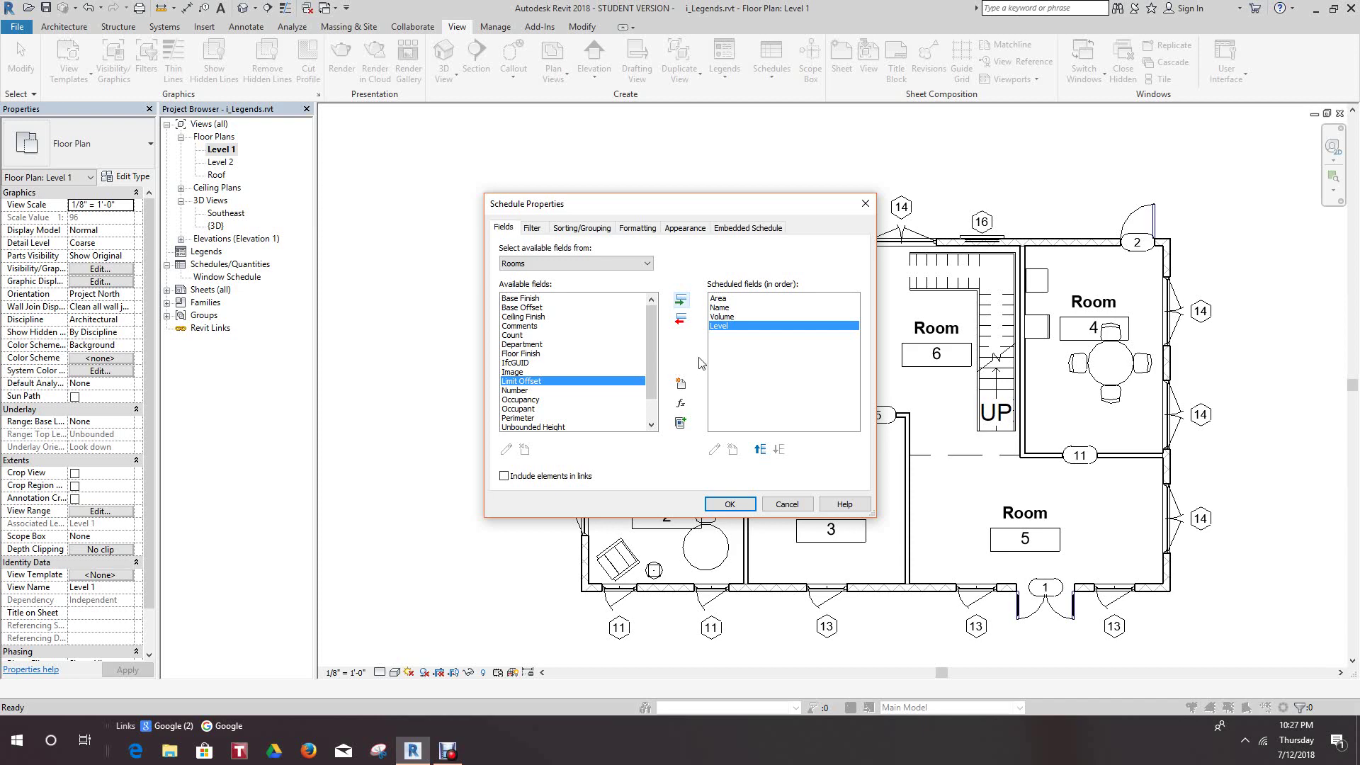
{"action": "left_click", "coordinate": [736, 505]}
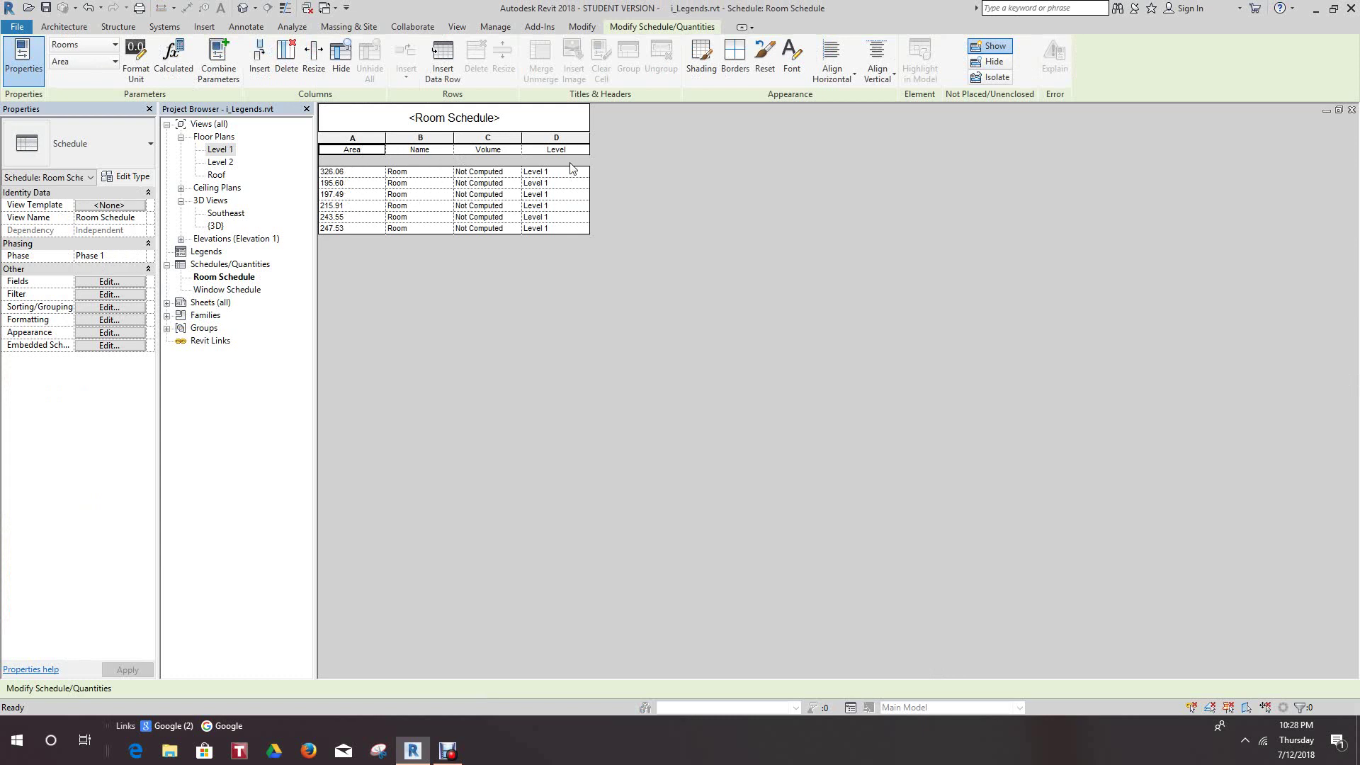
Close the Room Schedule view and pan back over the Level 1 floor plan.
{"action": "left_click", "coordinate": [1352, 112]}
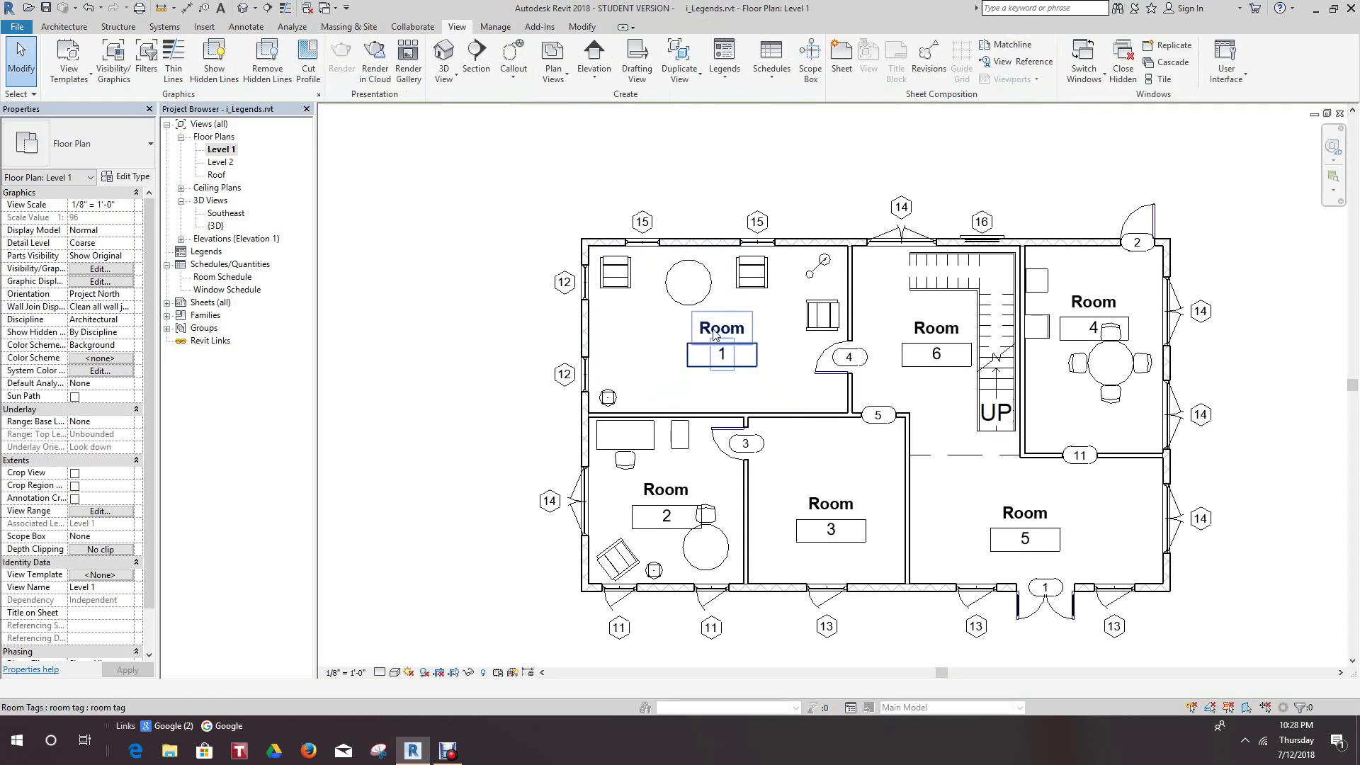
{"action": "scroll", "coordinate": [719, 330], "scroll_direction": "up", "scroll_amount": 3}
{"action": "scroll", "coordinate": [751, 397], "scroll_direction": "down", "scroll_amount": 1}
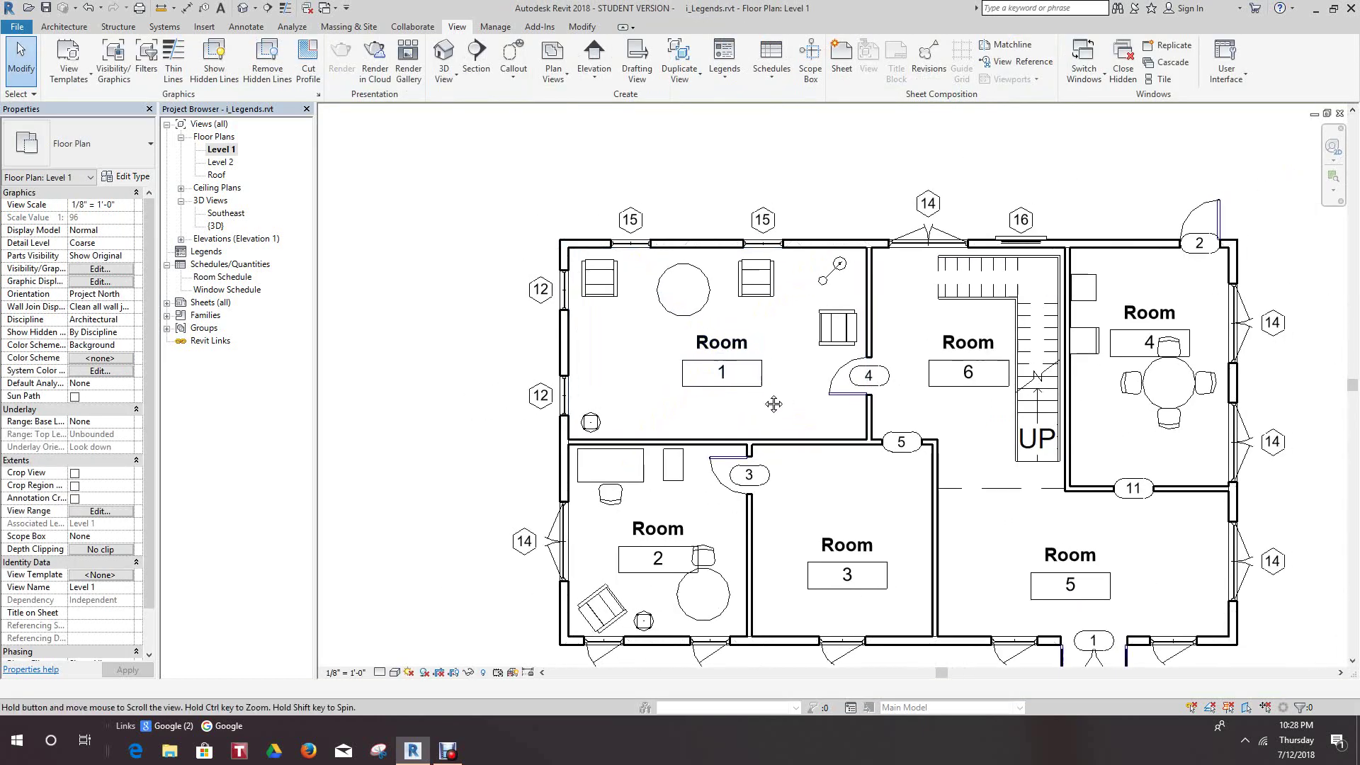
{"action": "middle_click_drag", "start_coordinate": [756, 403], "coordinate": [721, 364]}
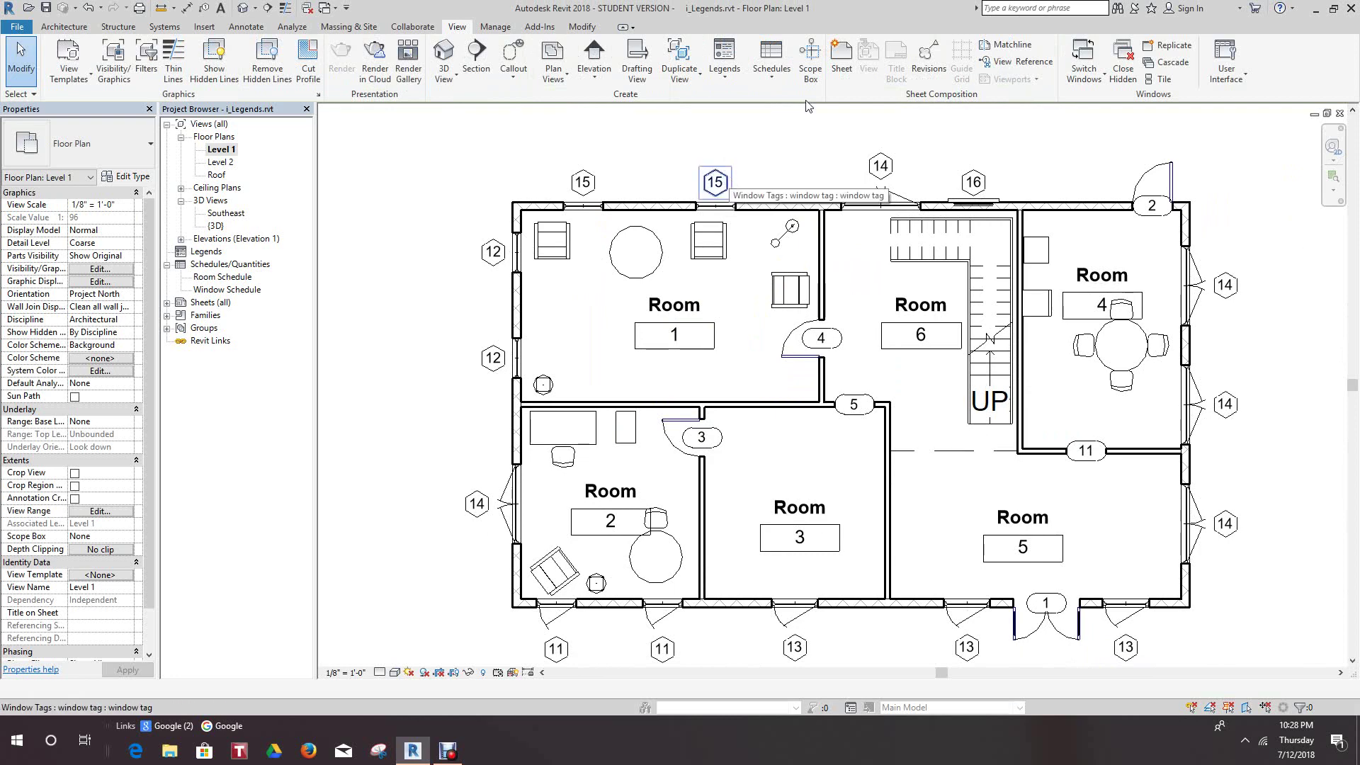
Switch Area and Volume Computations from areas only to Areas and Volumes.
{"action": "left_click", "coordinate": [84, 27]}
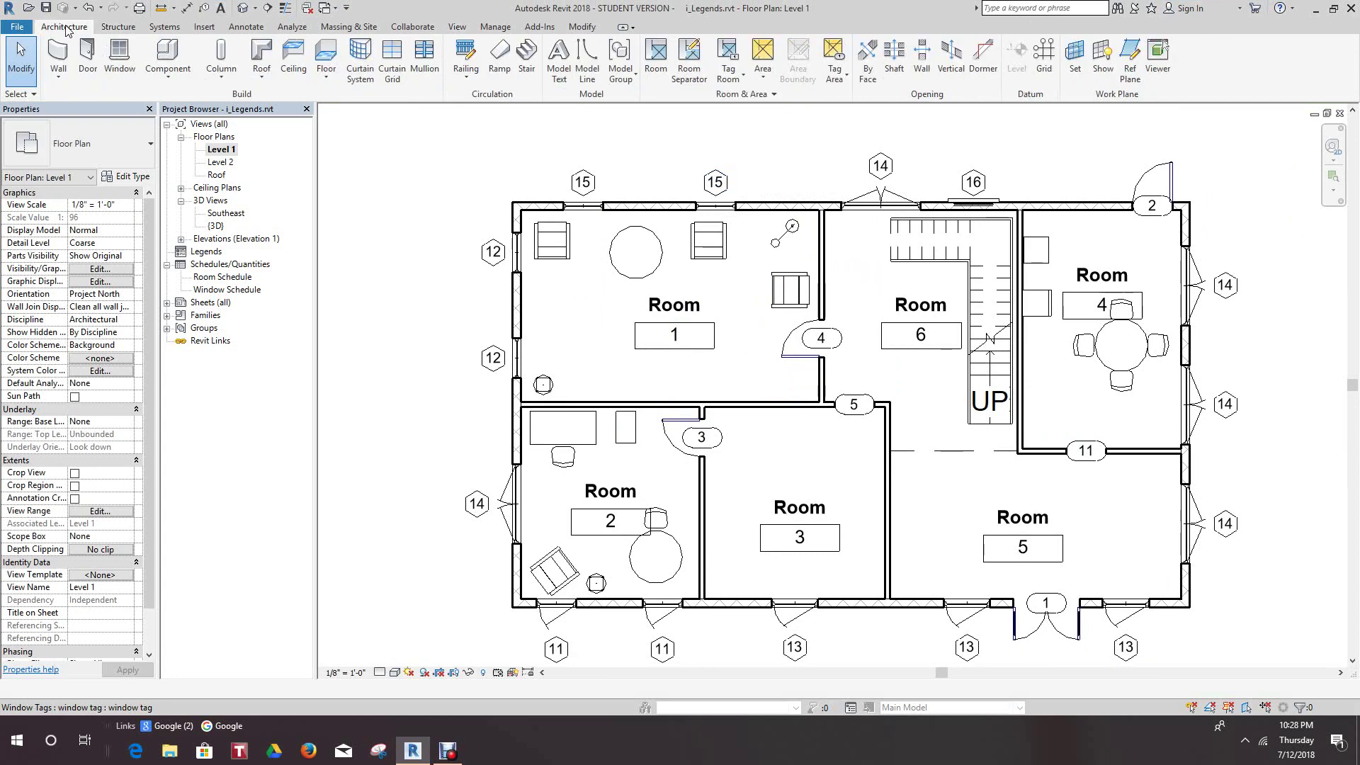
{"action": "left_click", "coordinate": [755, 95]}
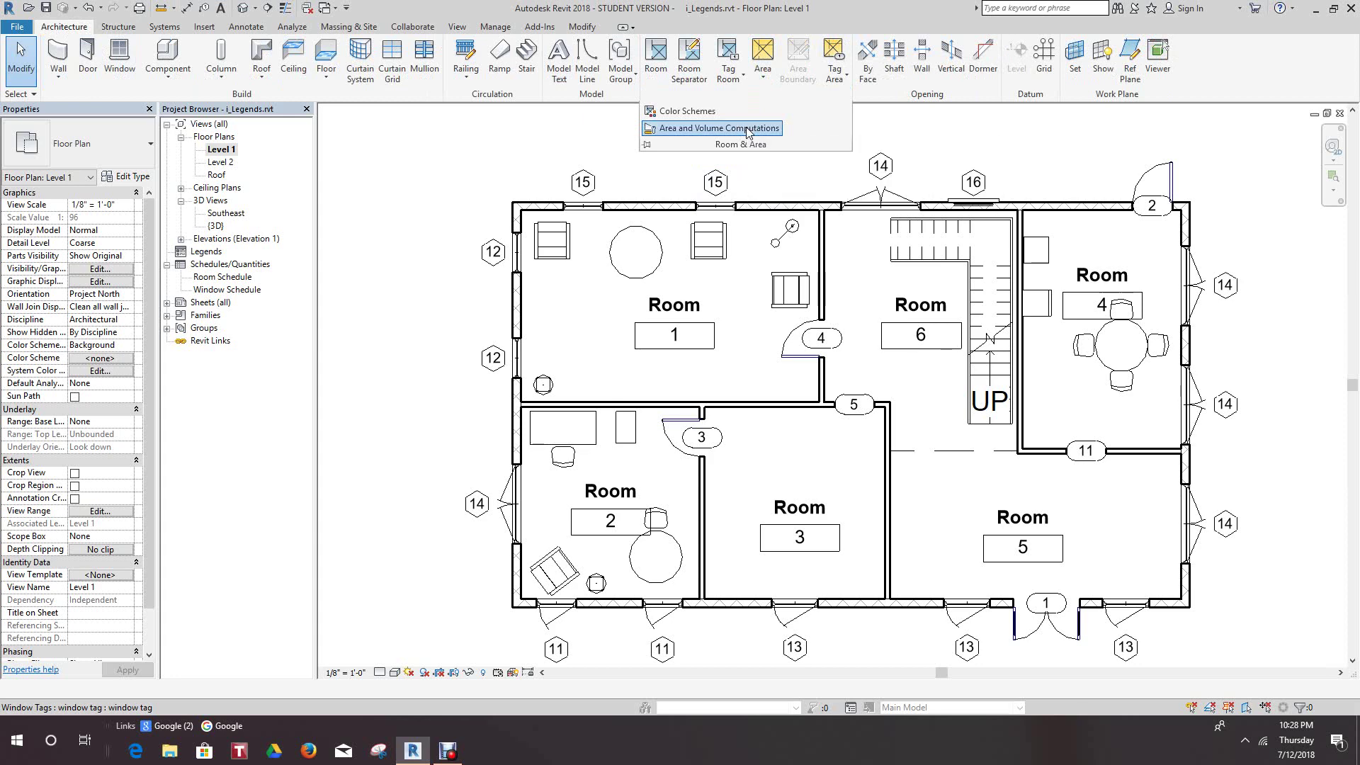
{"action": "left_click", "coordinate": [748, 129]}
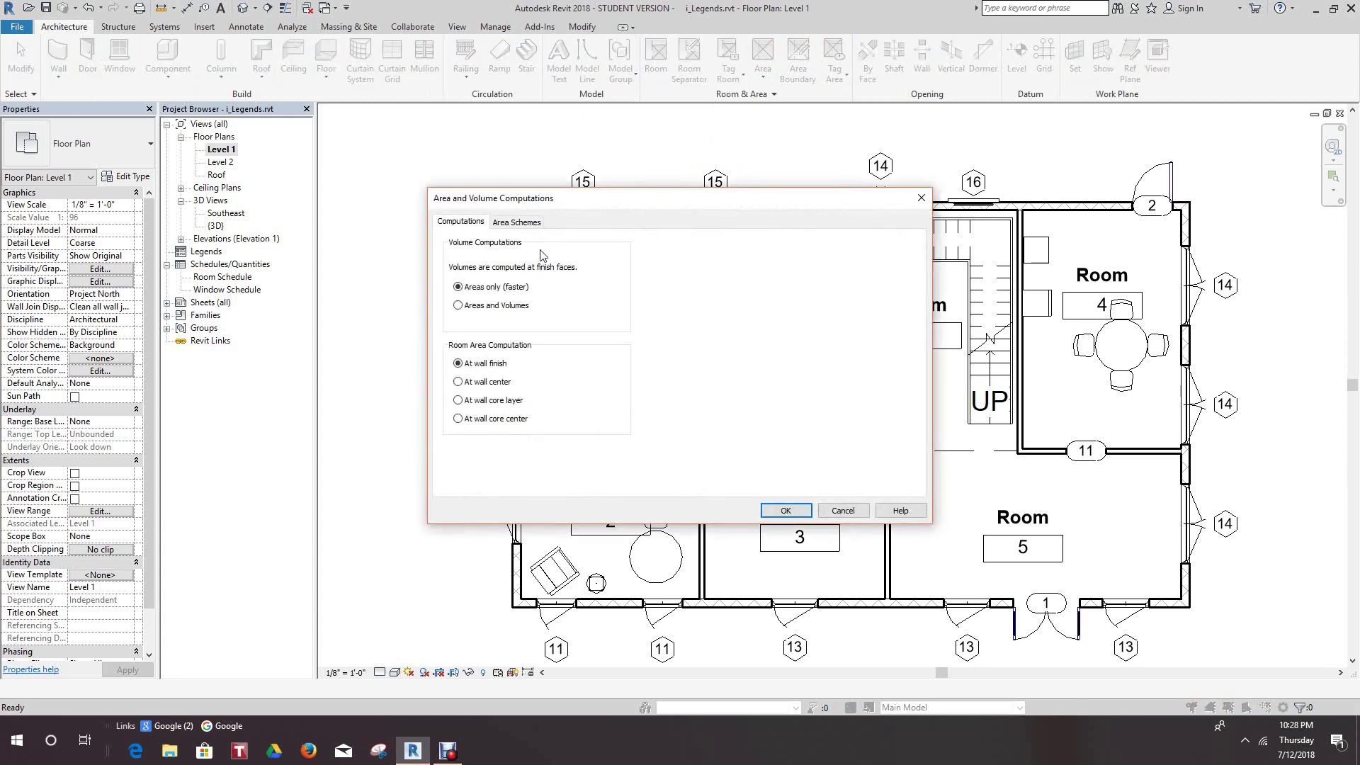
{"action": "left_click_drag", "start_coordinate": [714, 203], "coordinate": [807, 171]}
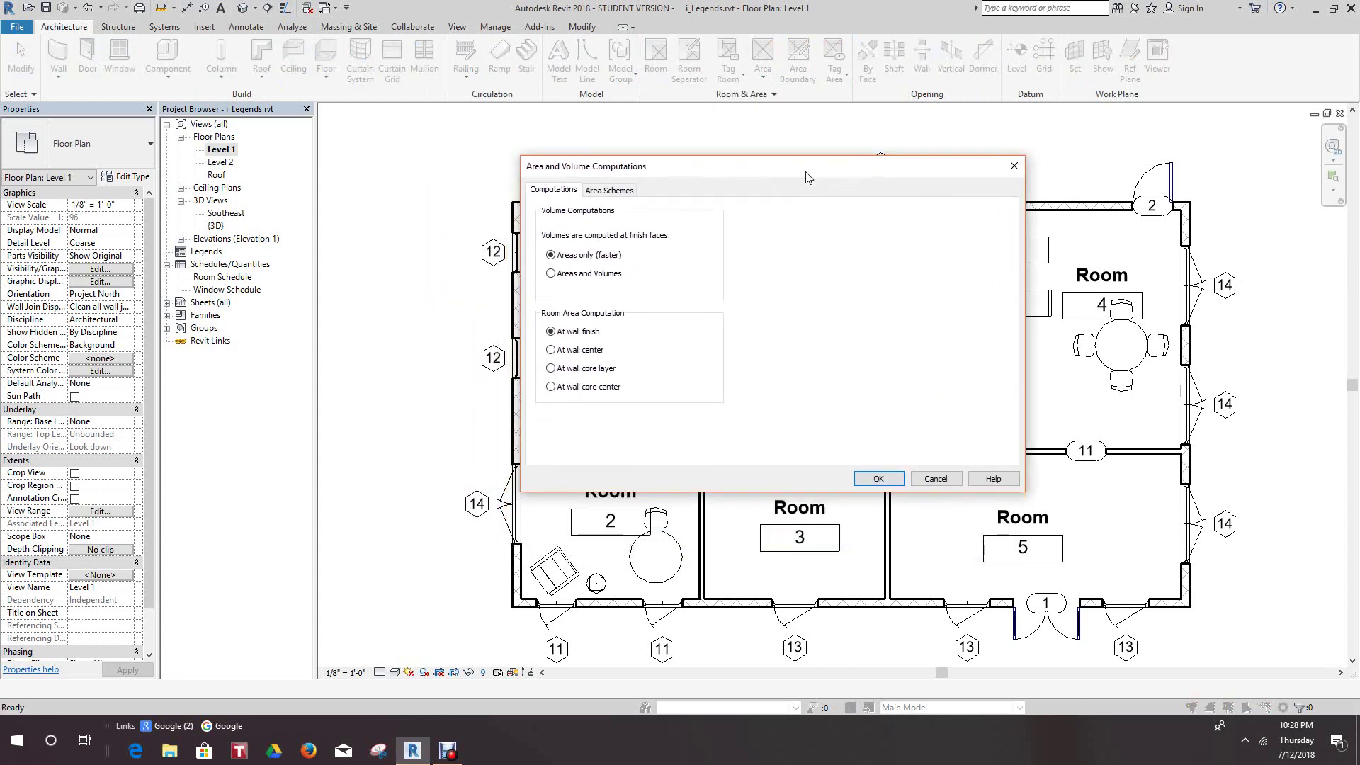
{"action": "left_click", "coordinate": [551, 275]}
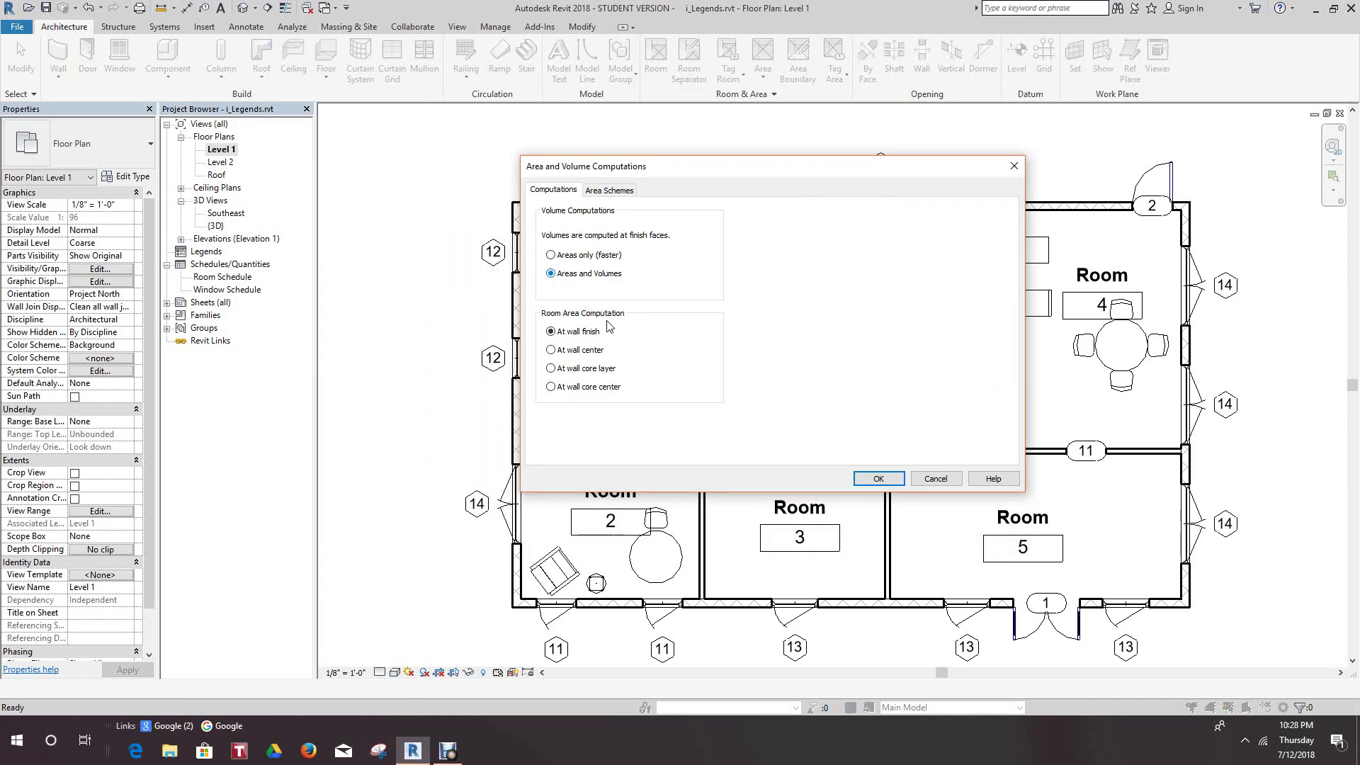
Confirm the Areas and Volumes computation, then select and deselect Room 1's tag.
{"action": "left_click", "coordinate": [877, 479]}
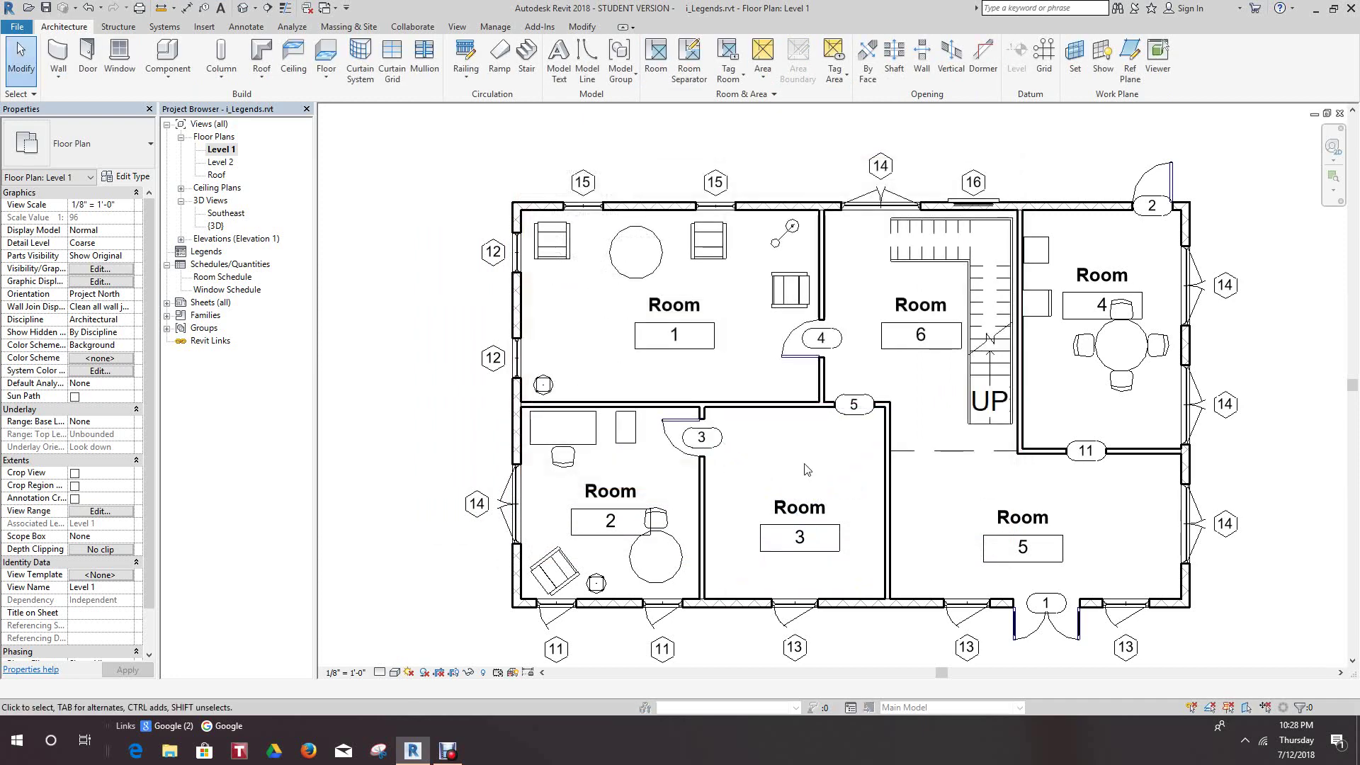
{"action": "scroll", "coordinate": [711, 356], "scroll_direction": "up", "scroll_amount": 2}
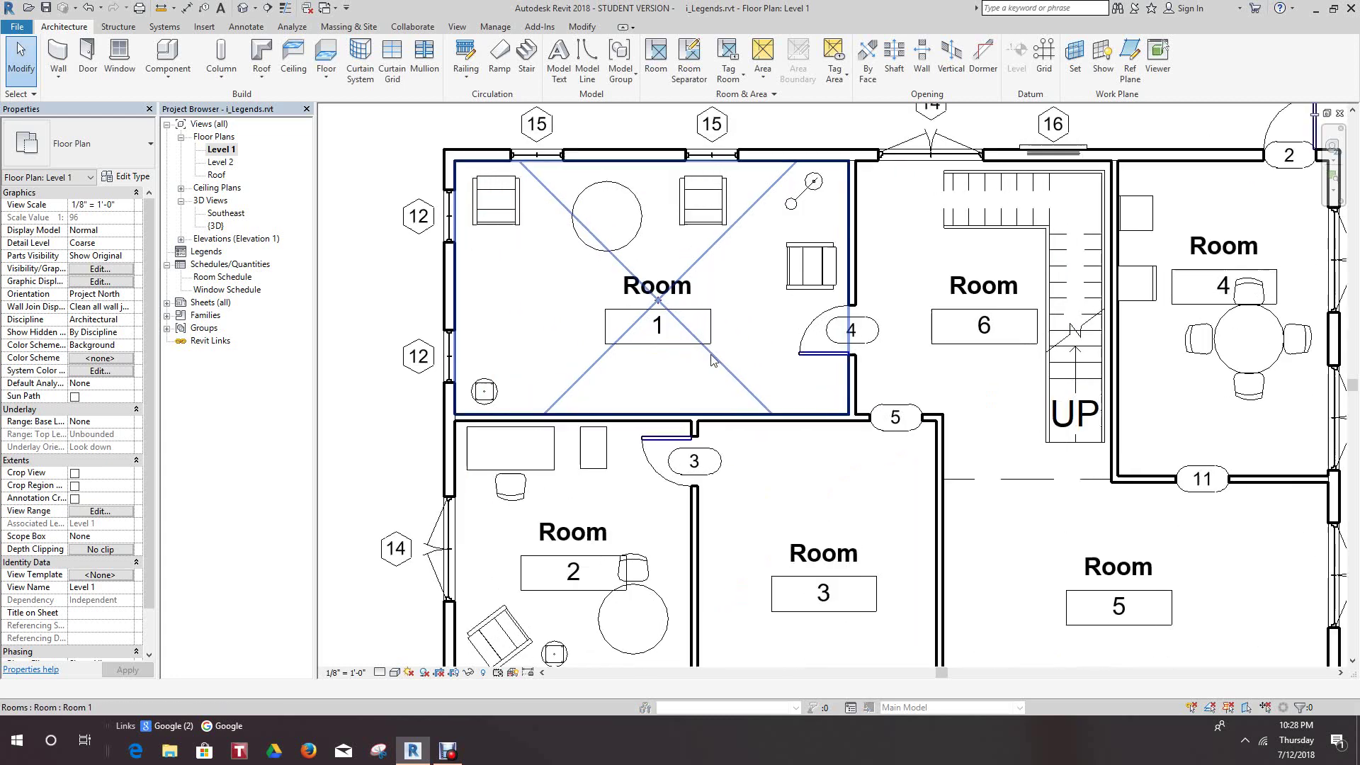
{"action": "left_click", "coordinate": [698, 339]}
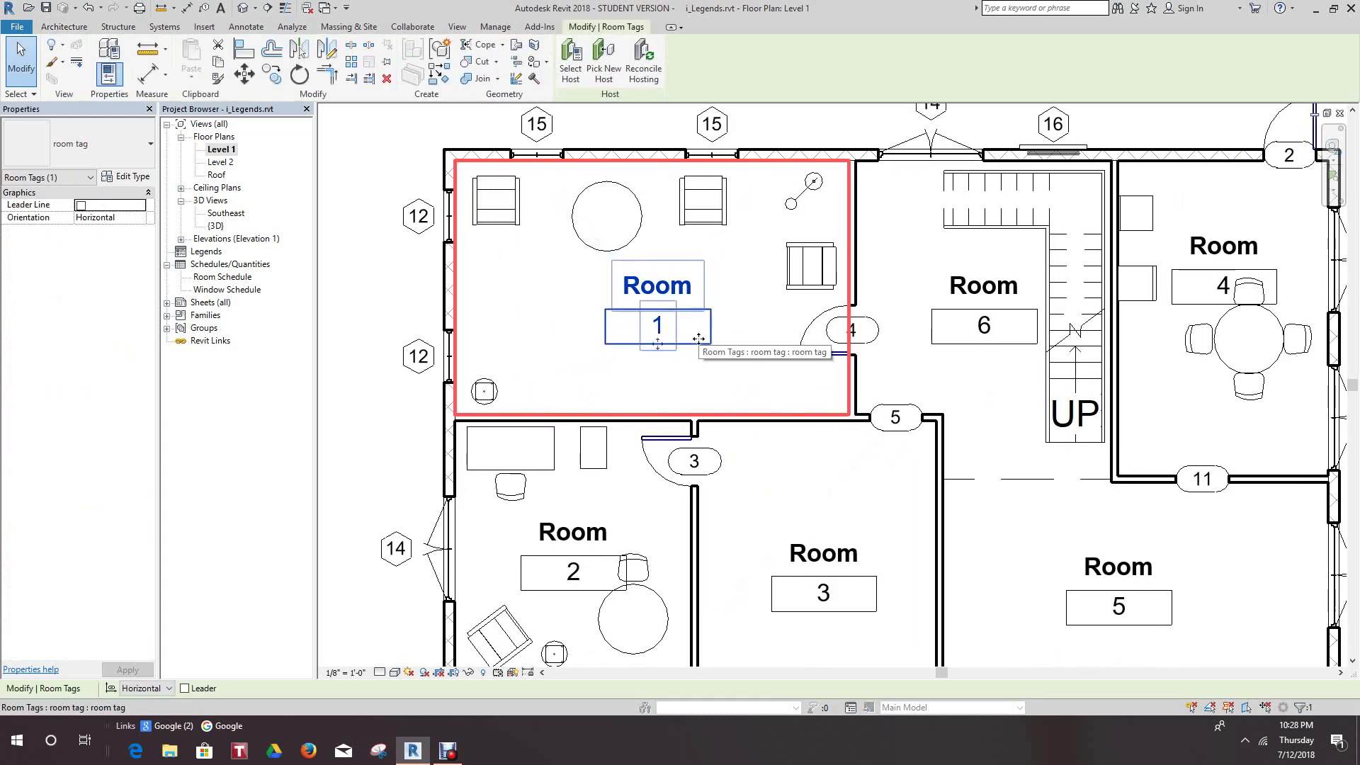
{"action": "left_click", "coordinate": [381, 260]}
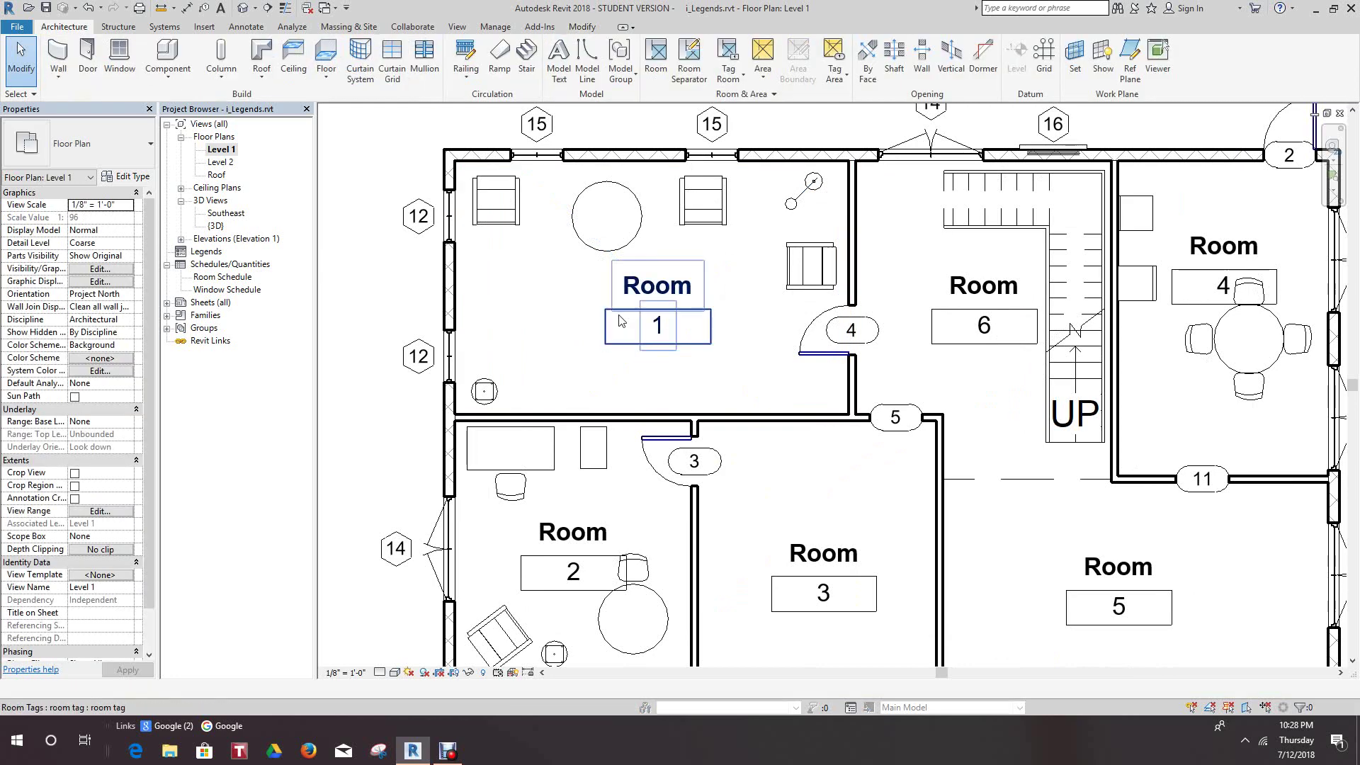
{"action": "scroll", "coordinate": [621, 321], "scroll_direction": "up", "scroll_amount": 1}
Open Room 1's tag number and name labels for in-place editing, leaving them unchanged.
{"action": "double_click", "coordinate": [651, 316]}
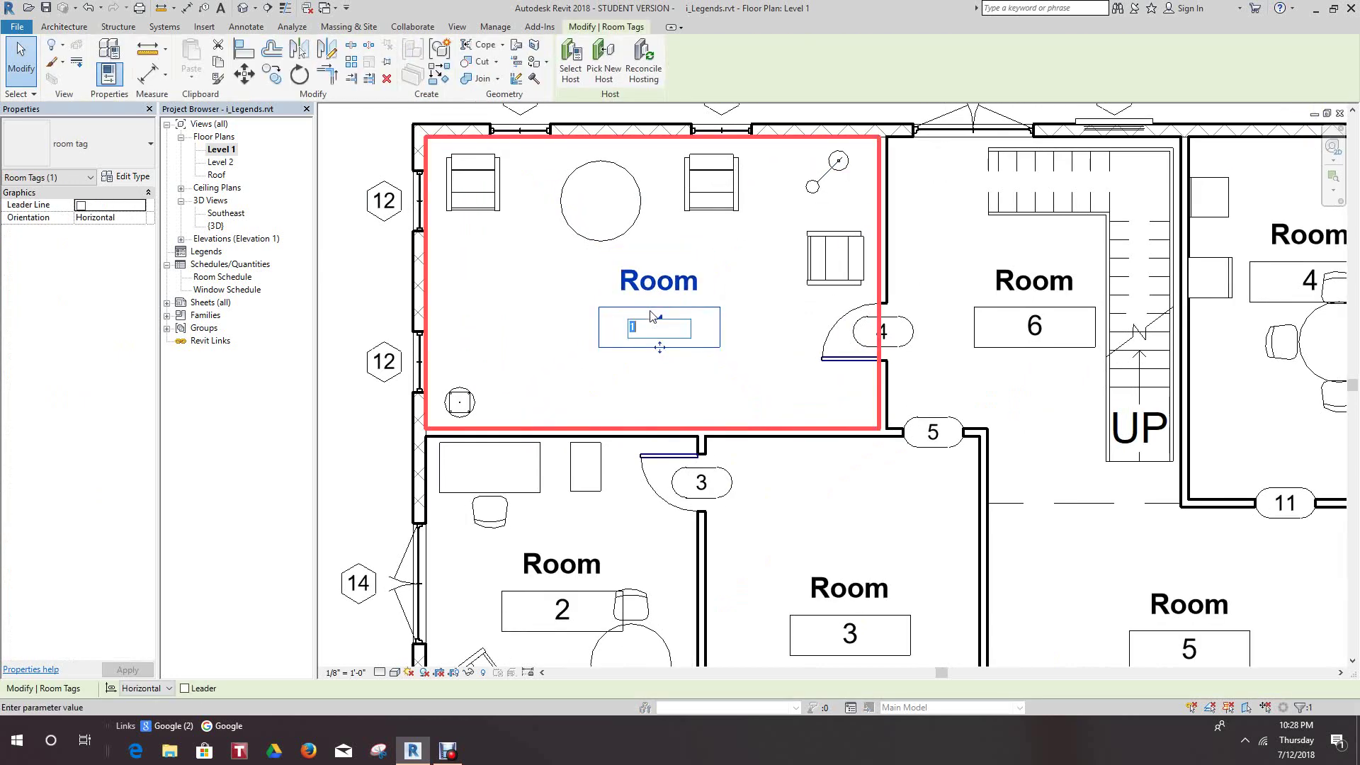
{"action": "key", "text": "Return"}
{"action": "left_click", "coordinate": [768, 346]}
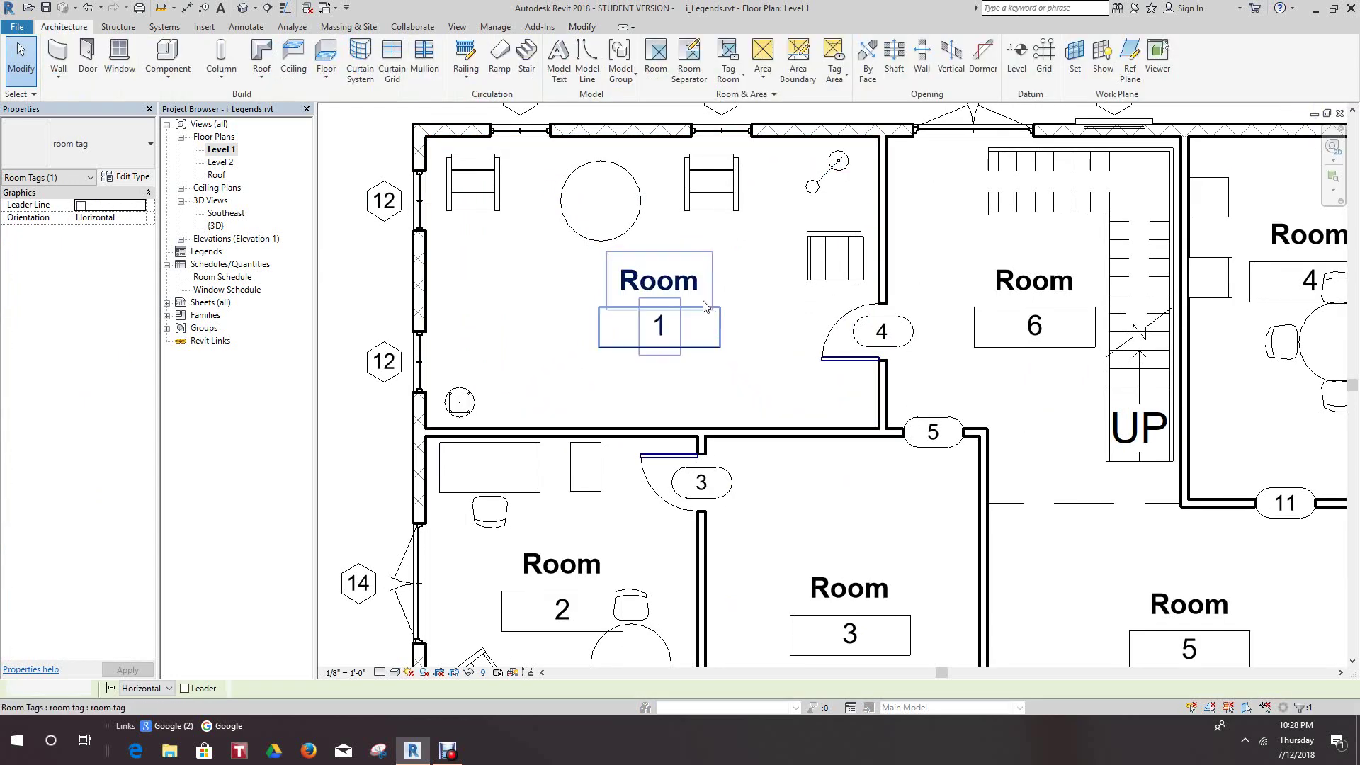
{"action": "double_click", "coordinate": [696, 290]}
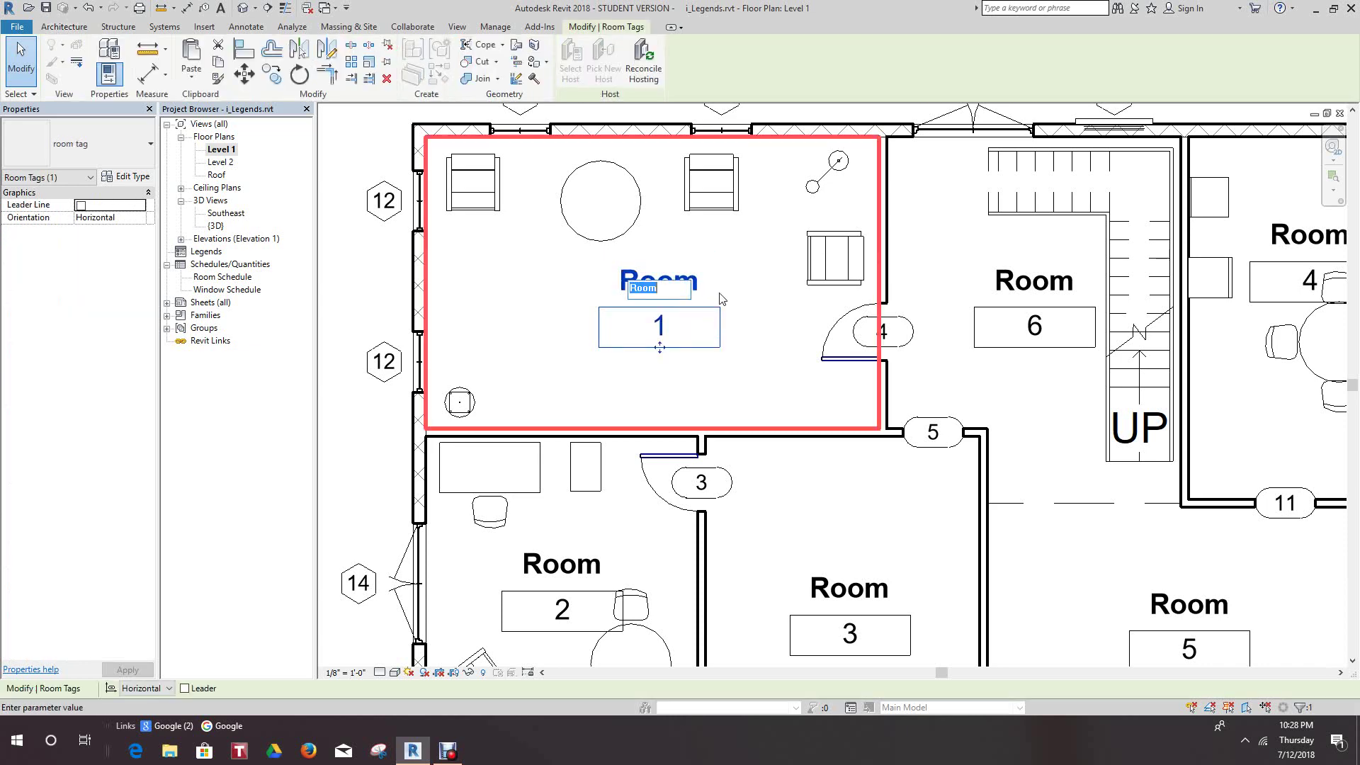
{"action": "scroll", "coordinate": [704, 296], "scroll_direction": "down", "scroll_amount": 1}
{"action": "left_click", "coordinate": [680, 288]}
{"action": "scroll", "coordinate": [683, 287], "scroll_direction": "down", "scroll_amount": 2}
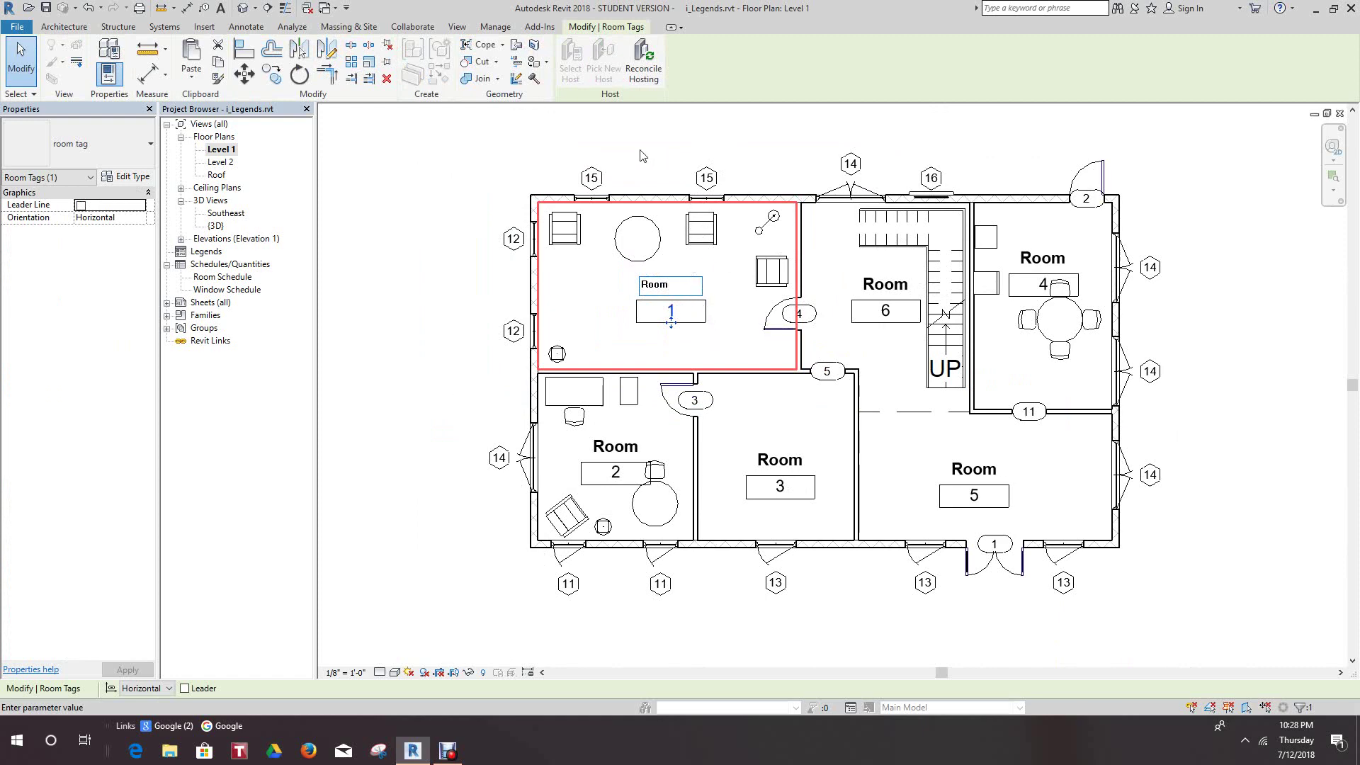
{"action": "left_click", "coordinate": [380, 182]}
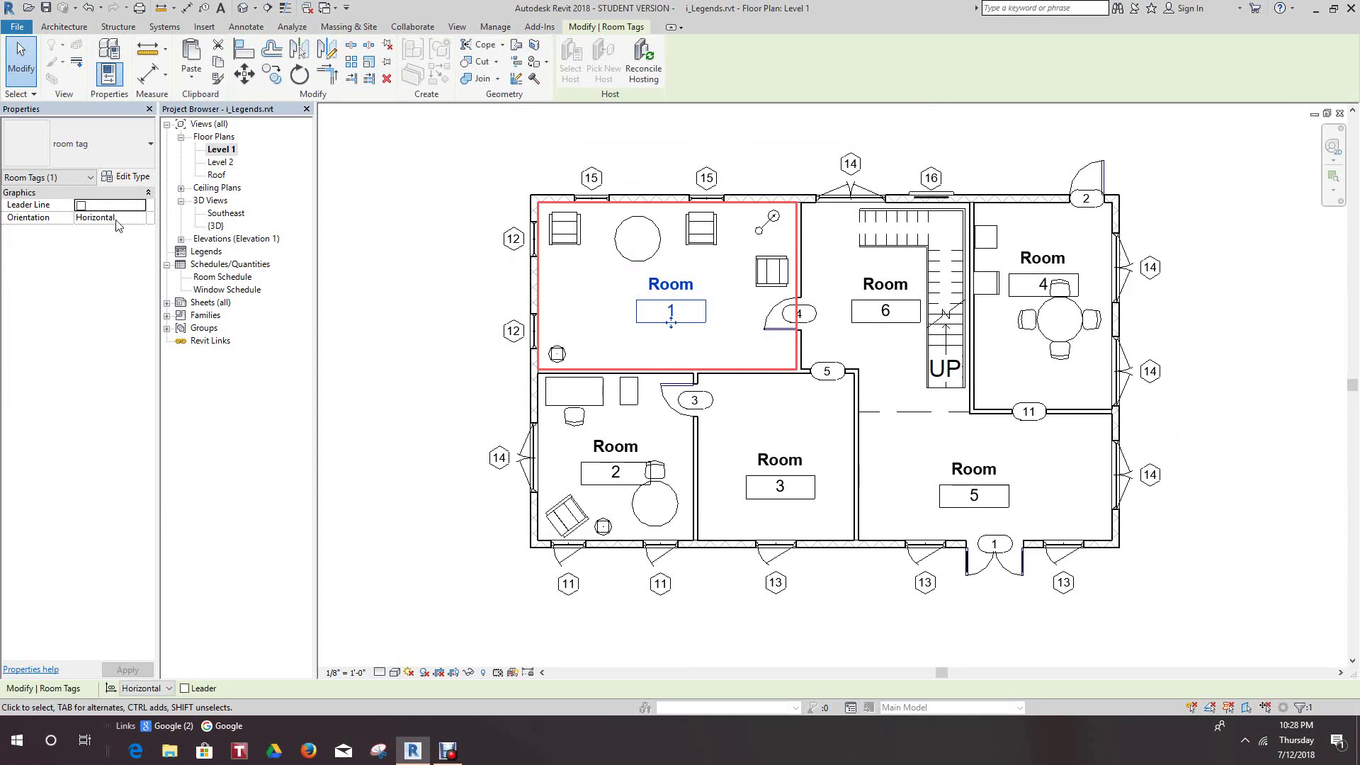
{"action": "double_click", "coordinate": [211, 278]}
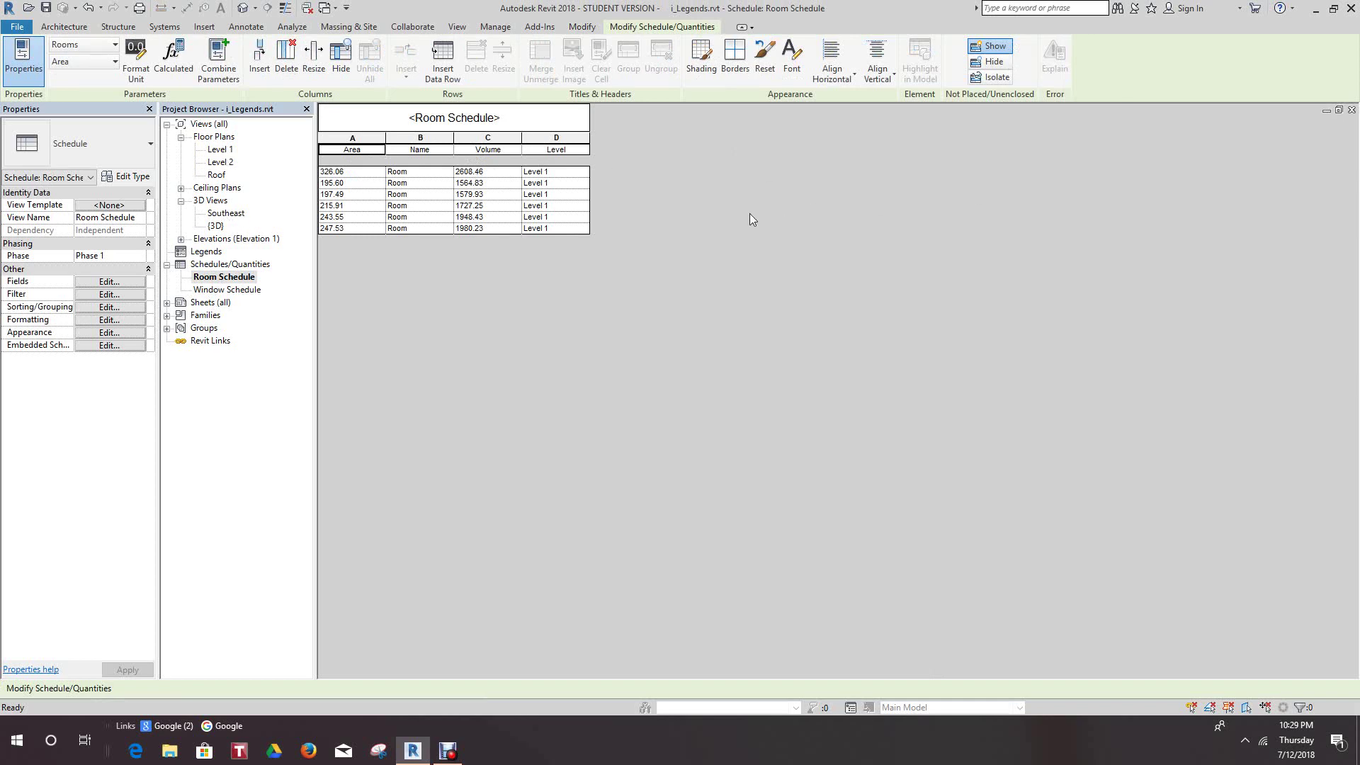
{"action": "left_click", "coordinate": [1352, 112]}
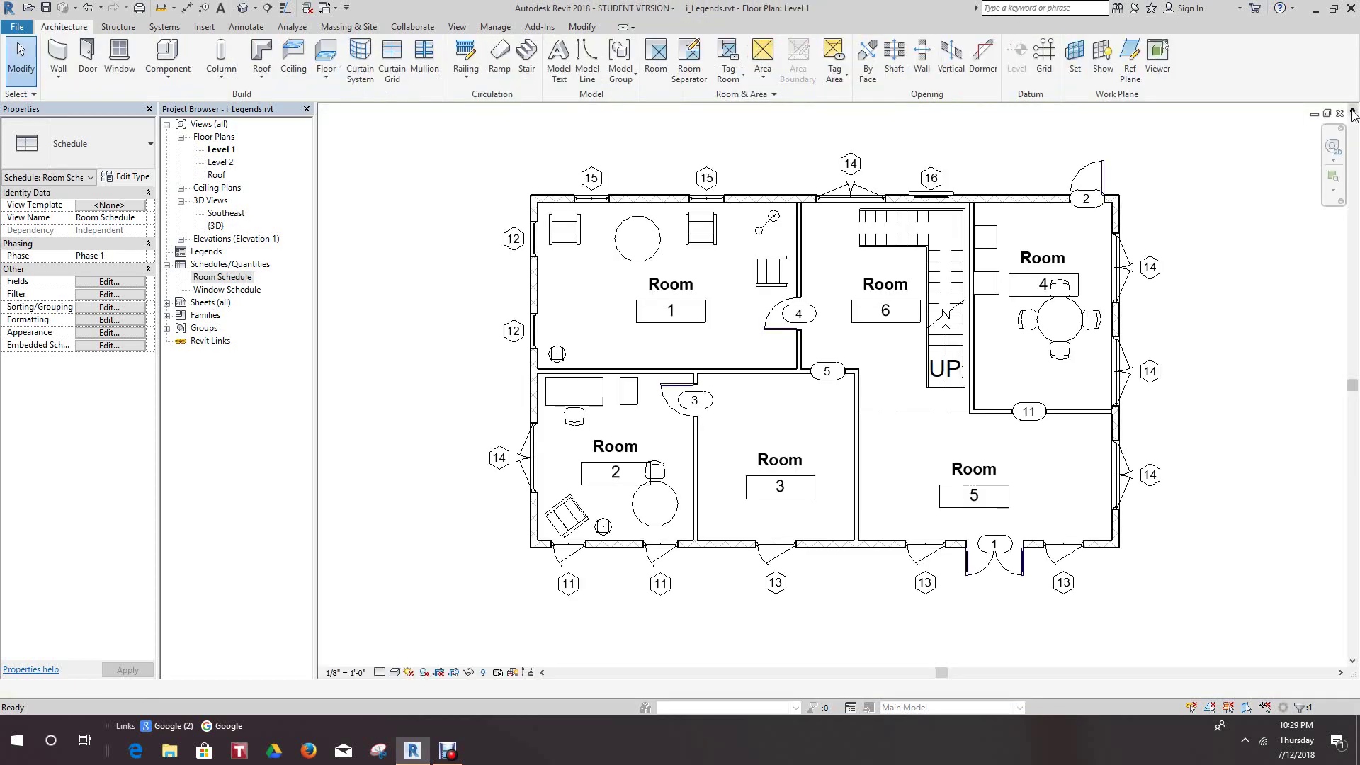
Rename Room 1's tag label to LIVING ROOM.
{"action": "left_click", "coordinate": [691, 288]}
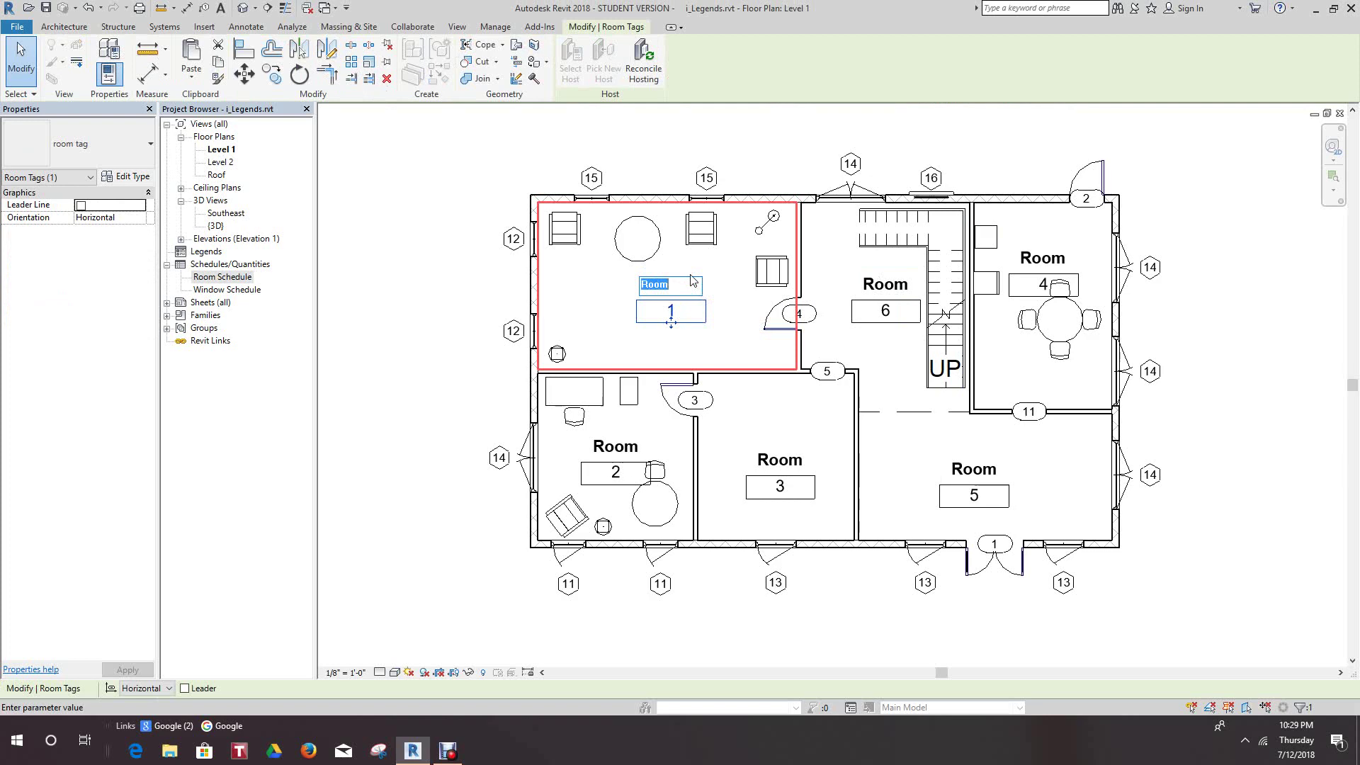
{"action": "type", "text": "L"}
{"action": "type", "text": "IV"}
{"action": "type", "text": "ING"}
{"action": "type", "text": " ROOM"}
{"action": "left_click", "coordinate": [790, 147]}
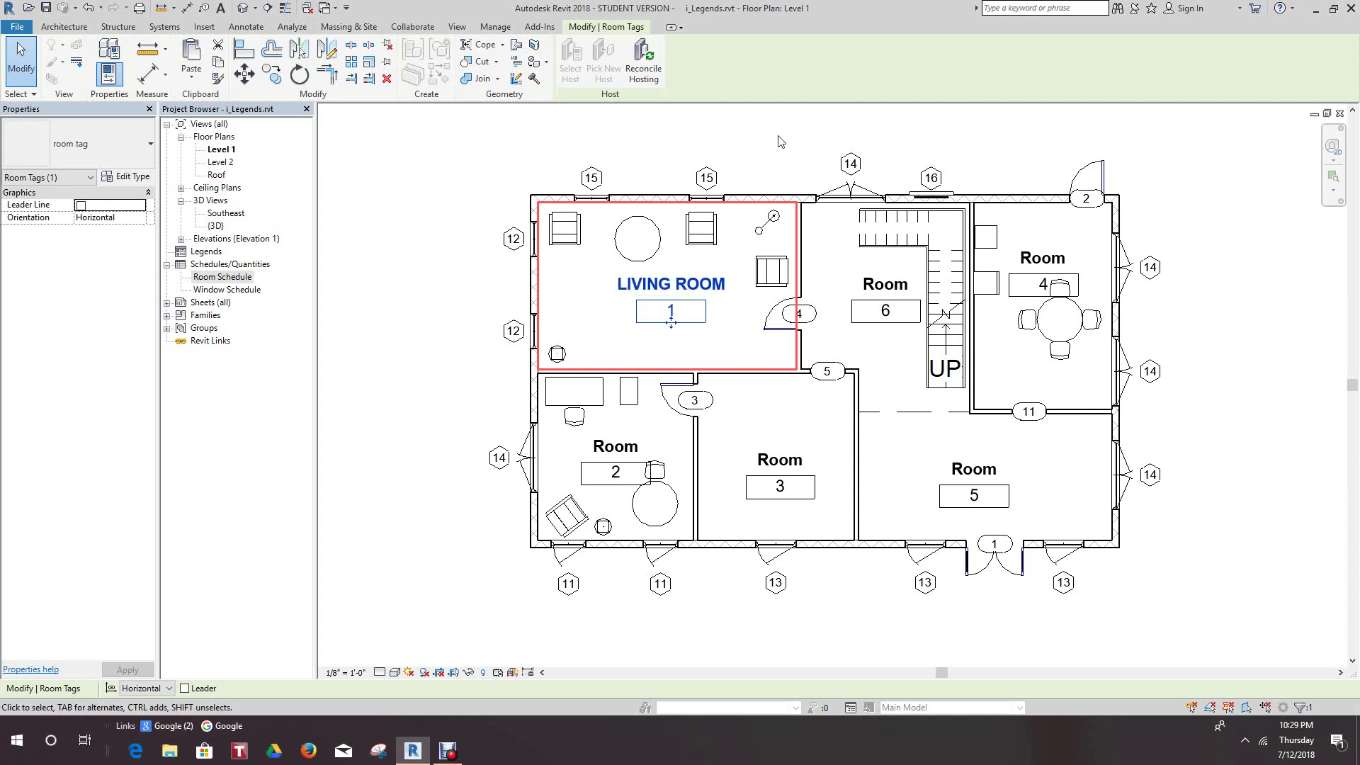
Rename Room 2's tag label to OFFICE.
{"action": "double_click", "coordinate": [620, 449]}
{"action": "type", "text": "OFFIC"}
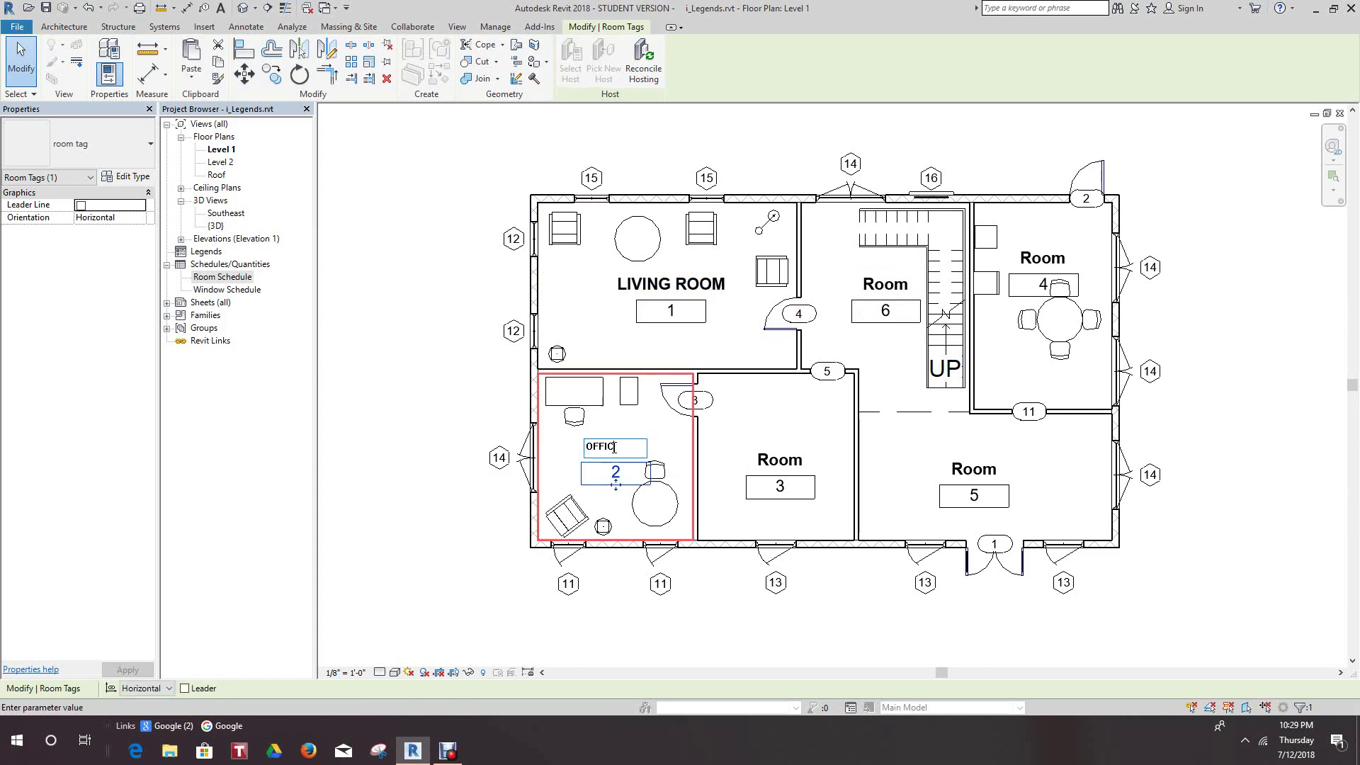
{"action": "type", "text": "E"}
{"action": "key", "text": "Return"}
{"action": "scroll", "coordinate": [804, 481], "scroll_direction": "up", "scroll_amount": 2}
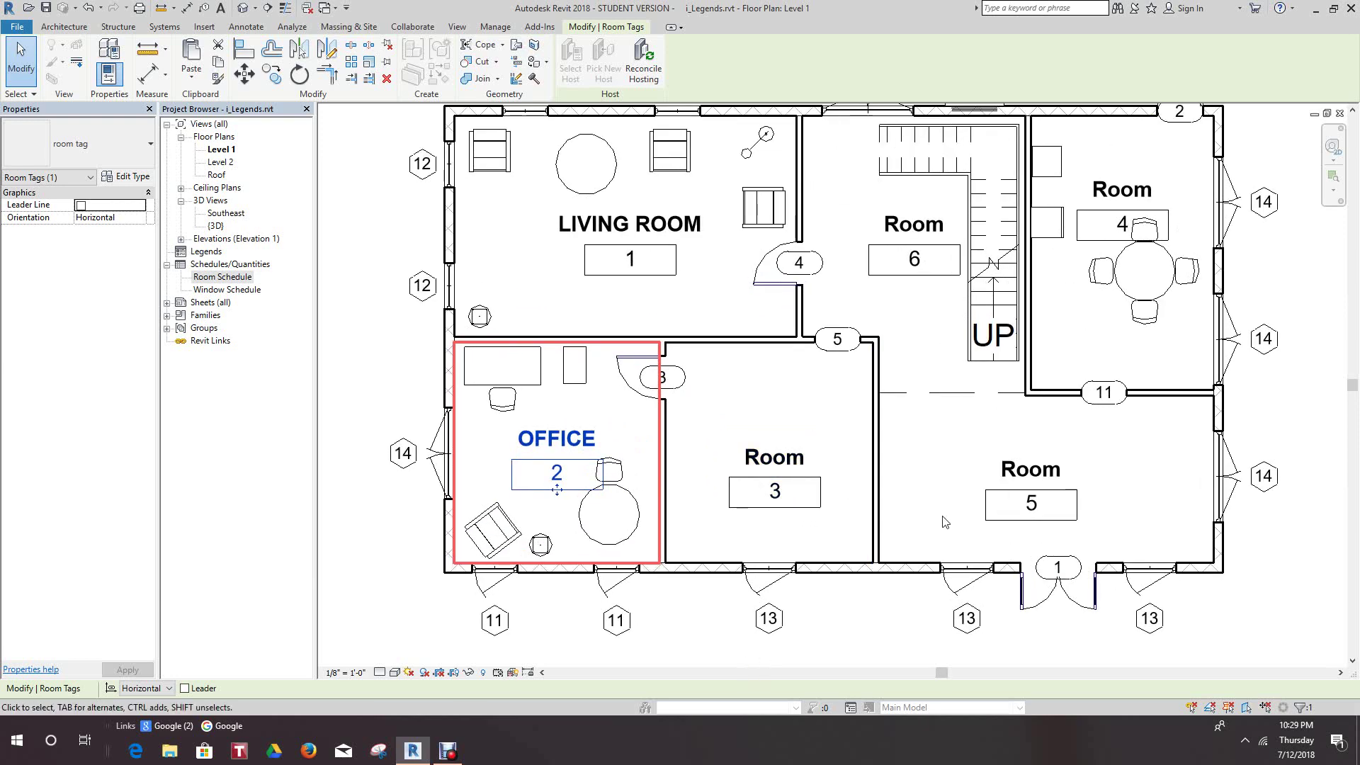
{"action": "scroll", "coordinate": [934, 526], "scroll_direction": "down", "scroll_amount": 2}
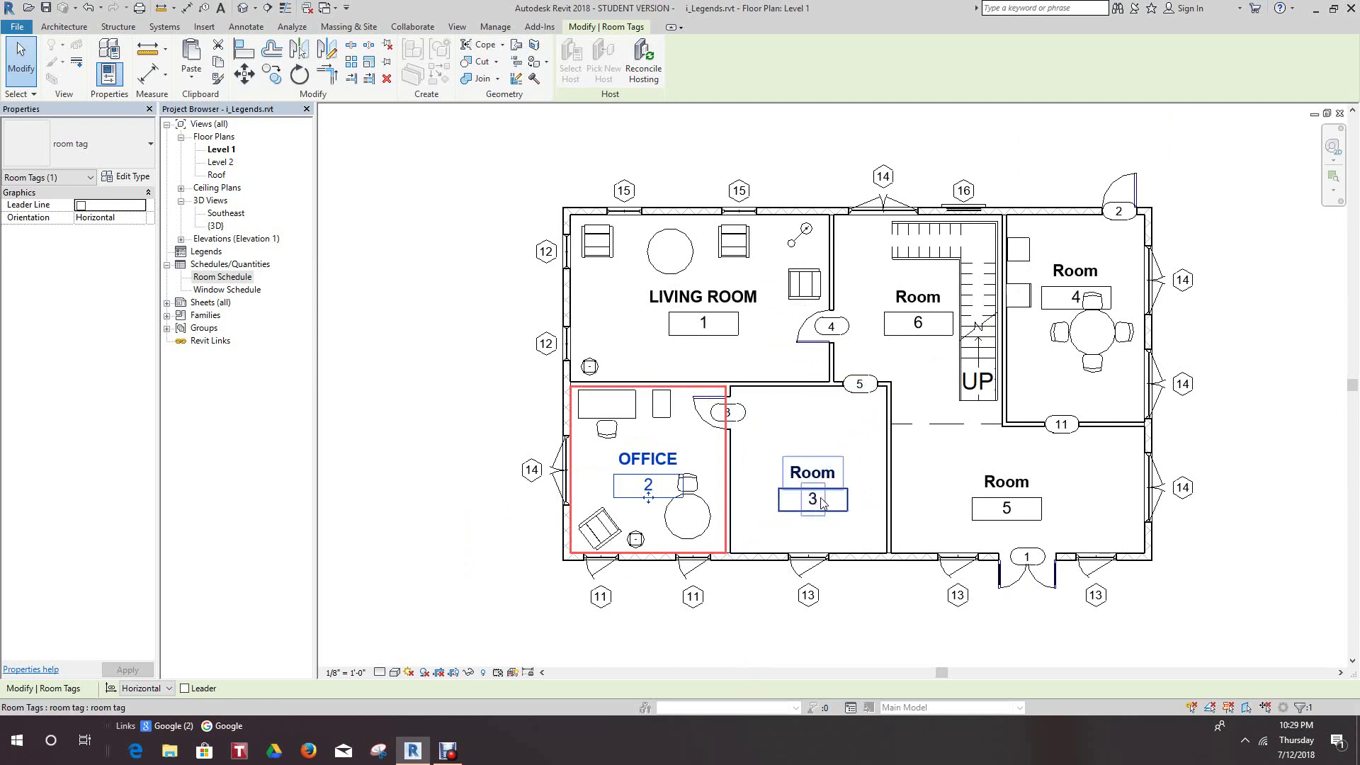
Rename the room 3 tag to BEDROOM.
{"action": "scroll", "coordinate": [814, 500], "scroll_direction": "up", "scroll_amount": 1}
{"action": "double_click", "coordinate": [795, 469]}
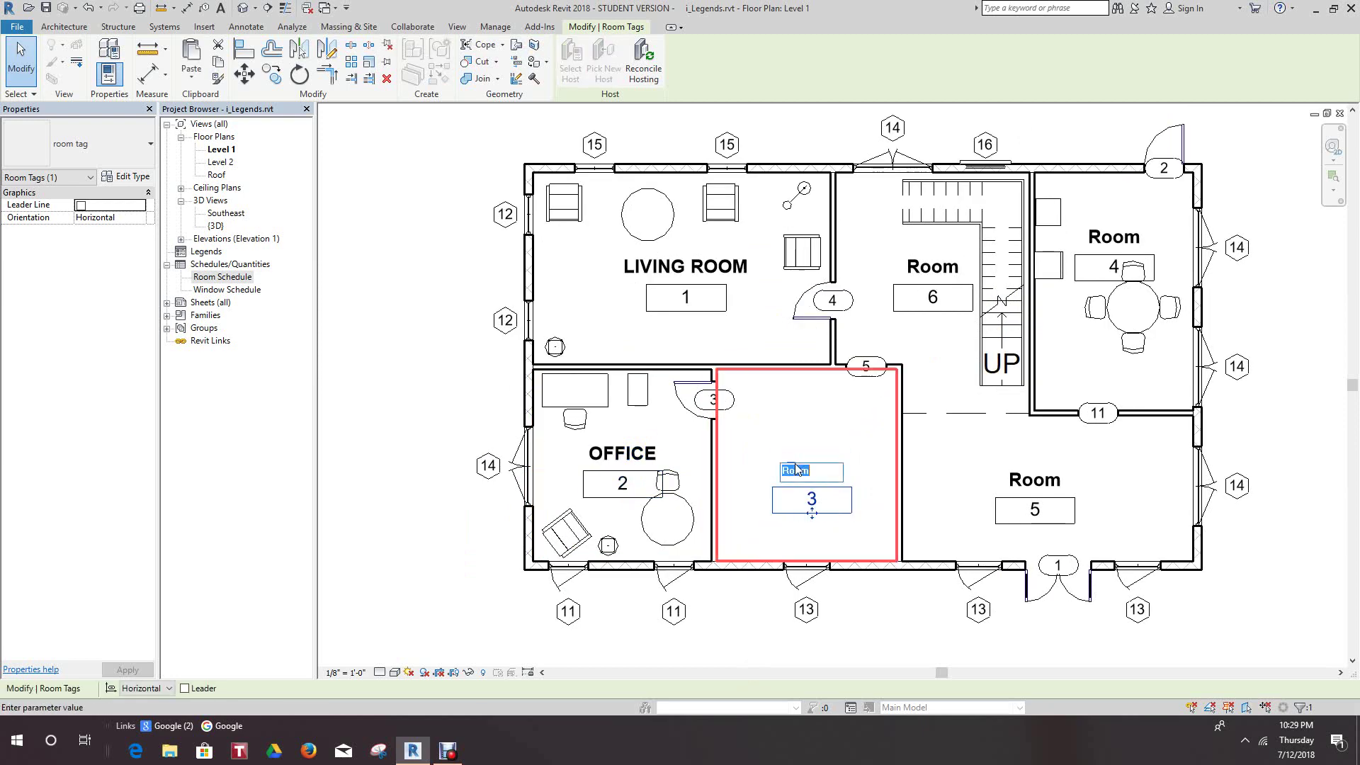
{"action": "type", "text": "BEDROOM"}
{"action": "left_click", "coordinate": [834, 546]}
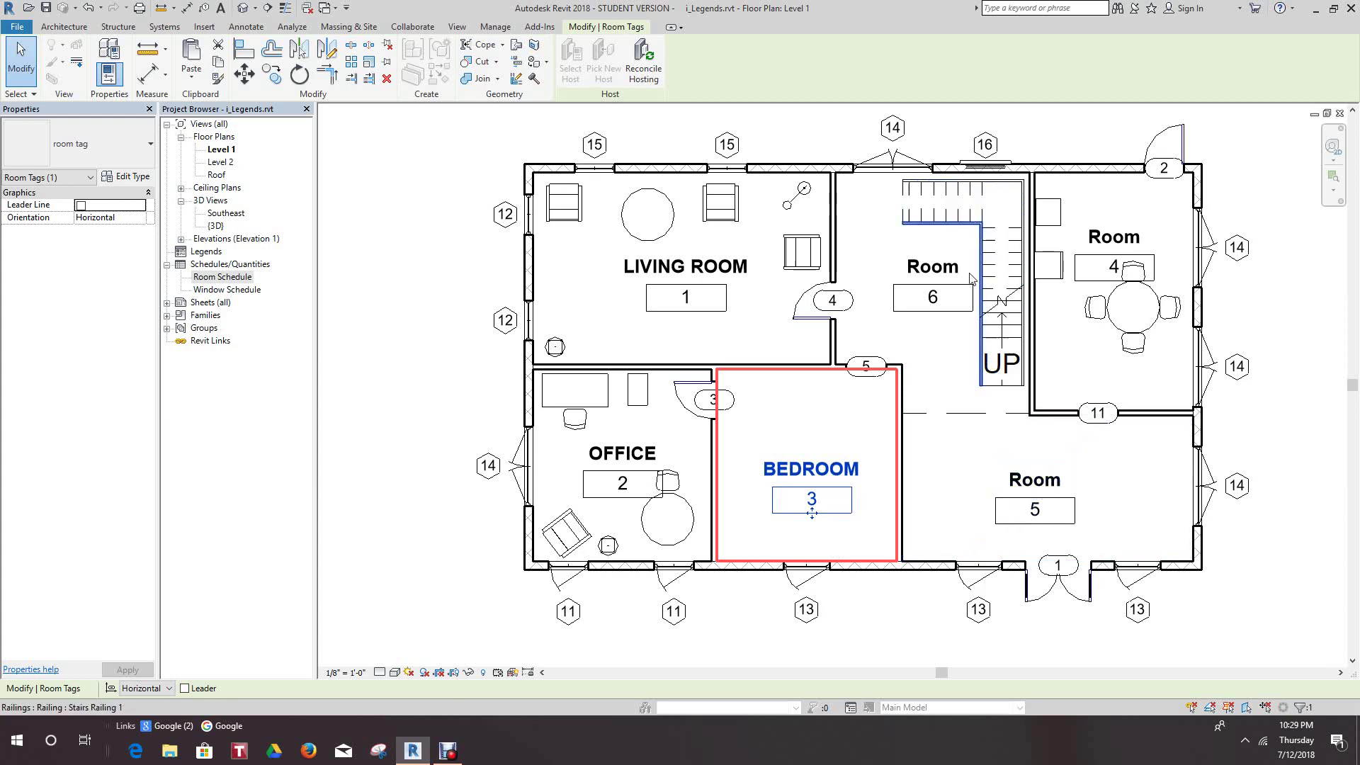
Pan to room 4 and rename its tag to KITCHEN.
{"action": "scroll", "coordinate": [952, 282], "scroll_direction": "up", "scroll_amount": 2}
{"action": "scroll", "coordinate": [952, 283], "scroll_direction": "down", "scroll_amount": 1}
{"action": "middle_click_drag", "start_coordinate": [928, 383], "coordinate": [877, 330]}
{"action": "middle_click_drag", "start_coordinate": [977, 425], "coordinate": [978, 503]}
{"action": "scroll", "coordinate": [1059, 255], "scroll_direction": "up", "scroll_amount": 2}
{"action": "left_click", "coordinate": [1059, 256]}
{"action": "left_click", "coordinate": [1086, 252]}
{"action": "type", "text": "Ki"}
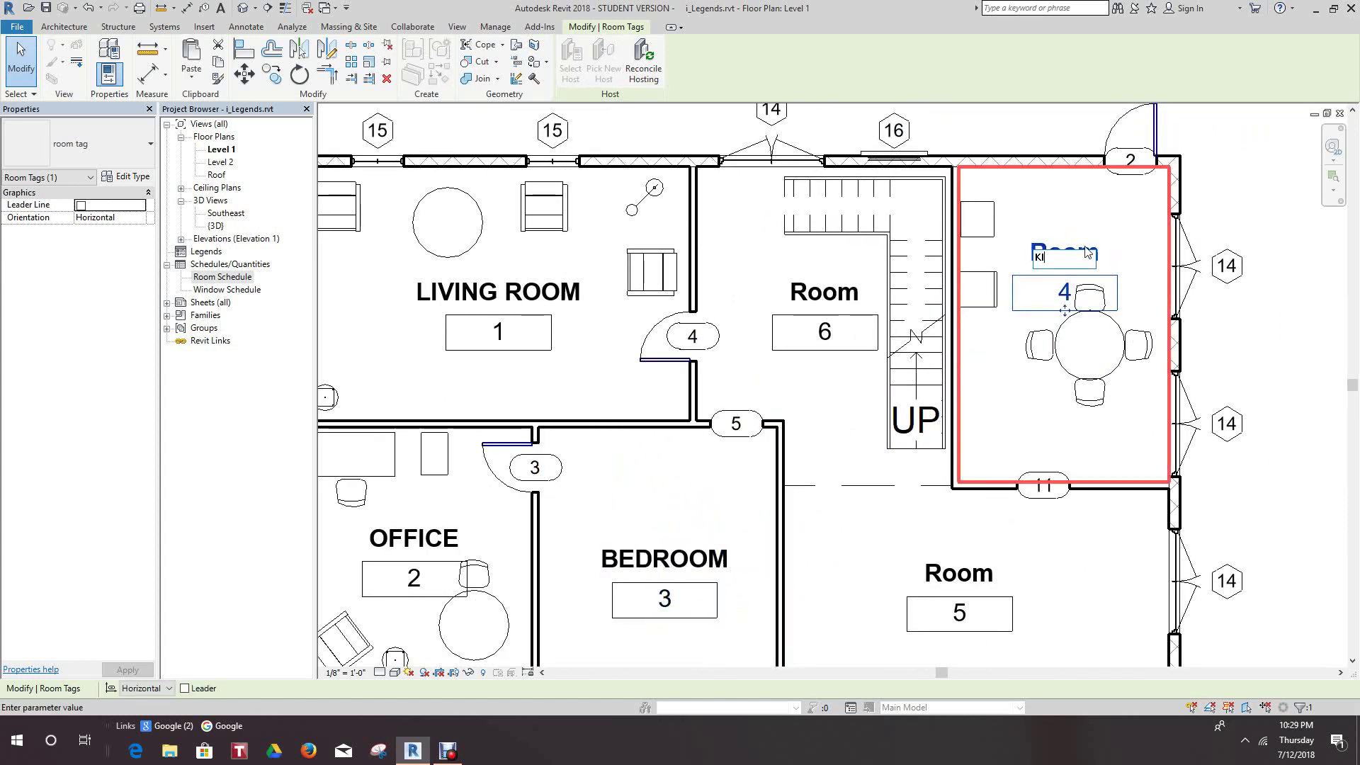
{"action": "type", "text": "TCHE"}
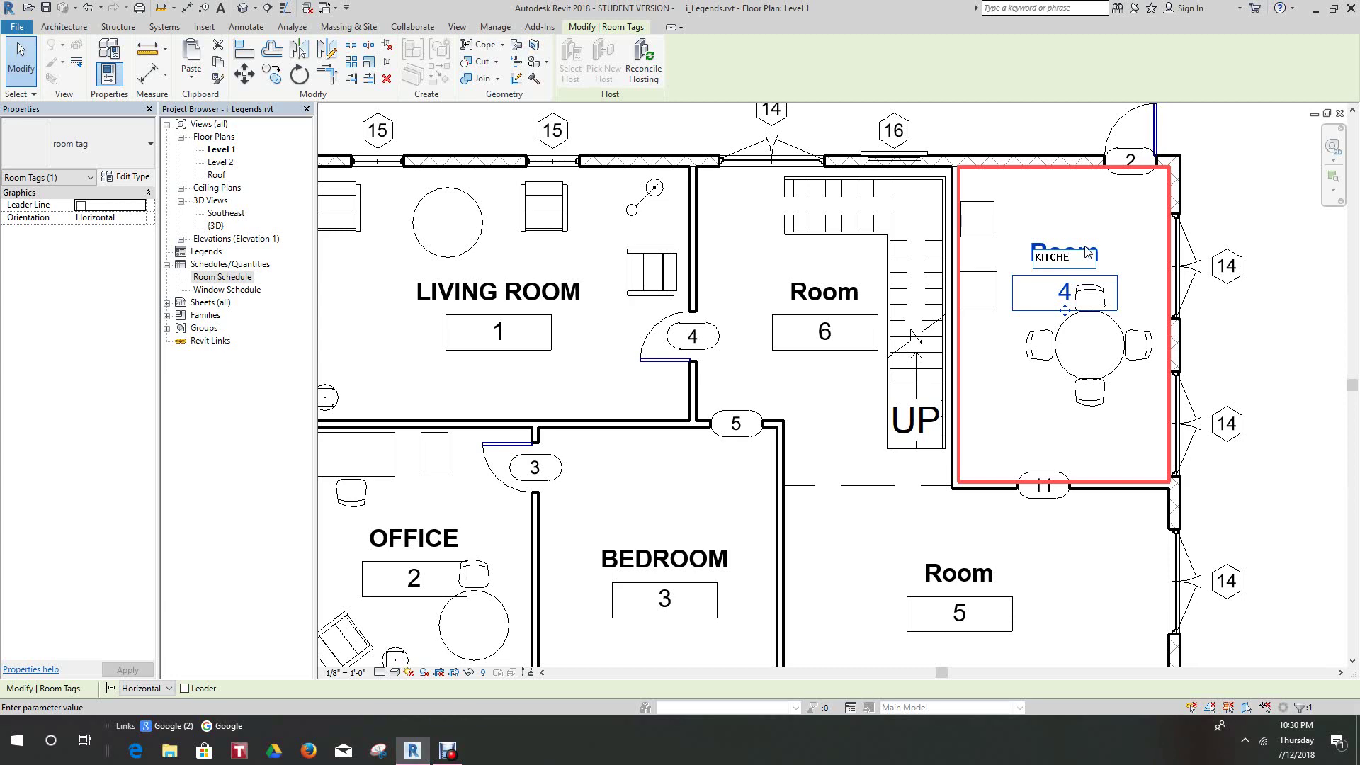
{"action": "left_click", "coordinate": [1261, 533]}
Rename the room 5 tag to FAMILY ROOM, then pan toward room 6.
{"action": "scroll", "coordinate": [1078, 589], "scroll_direction": "down", "scroll_amount": 1}
{"action": "scroll", "coordinate": [1078, 590], "scroll_direction": "up", "scroll_amount": 1}
{"action": "middle_click_drag", "start_coordinate": [1079, 590], "coordinate": [920, 489]}
{"action": "scroll", "coordinate": [920, 489], "scroll_direction": "up", "scroll_amount": 1}
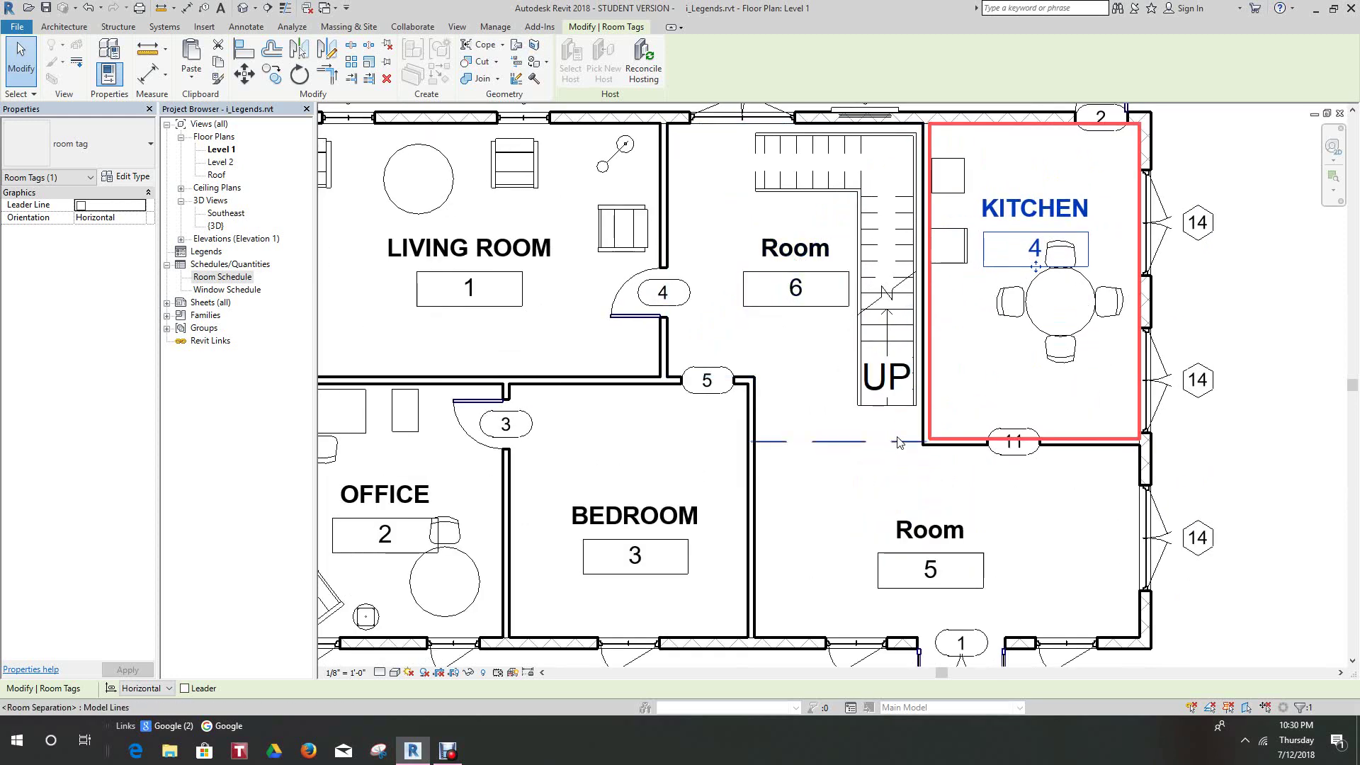
{"action": "scroll", "coordinate": [949, 510], "scroll_direction": "down", "scroll_amount": 1}
{"action": "middle_click_drag", "start_coordinate": [985, 538], "coordinate": [1006, 430]}
{"action": "scroll", "coordinate": [1007, 429], "scroll_direction": "up", "scroll_amount": 1}
{"action": "double_click", "coordinate": [969, 424]}
{"action": "type", "text": "FAMILY"}
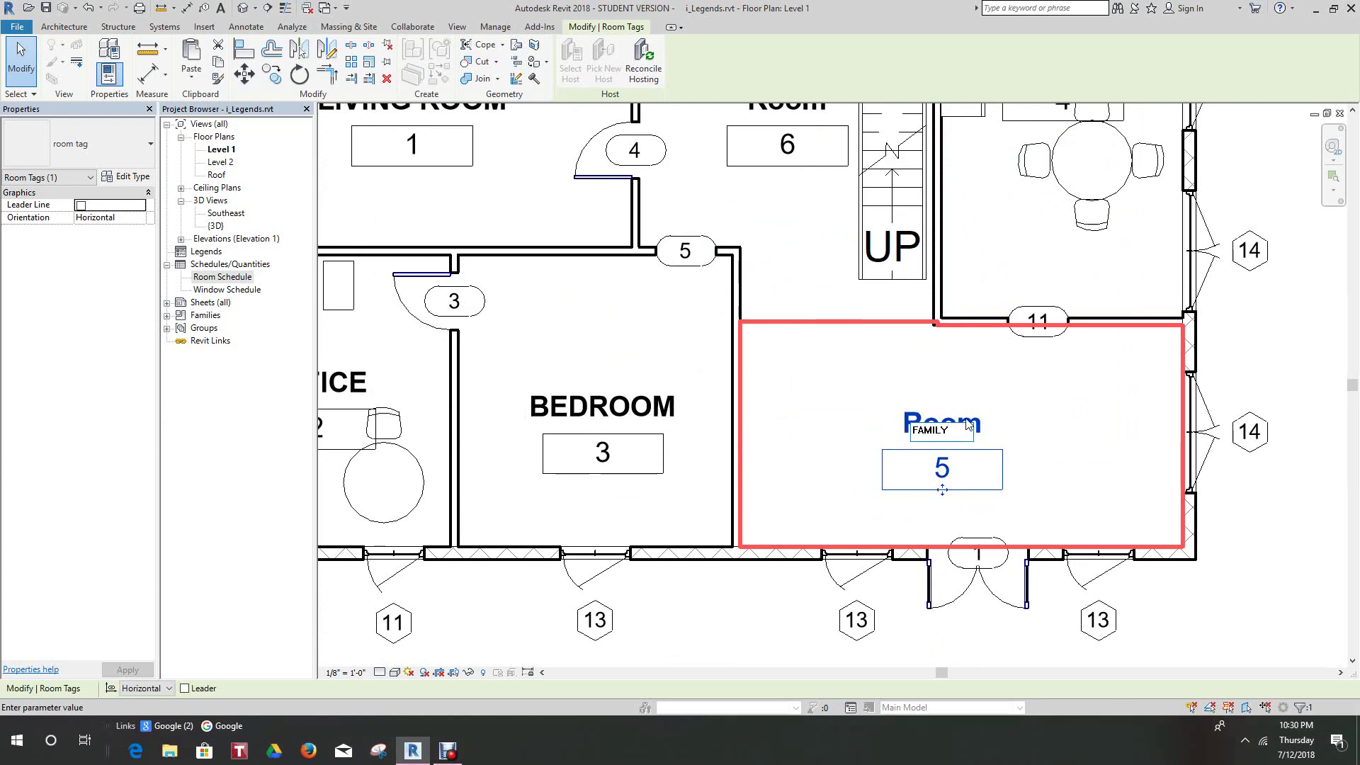
{"action": "type", "text": " ROOM"}
{"action": "key", "text": "Return"}
{"action": "scroll", "coordinate": [1037, 418], "scroll_direction": "down", "scroll_amount": 4}
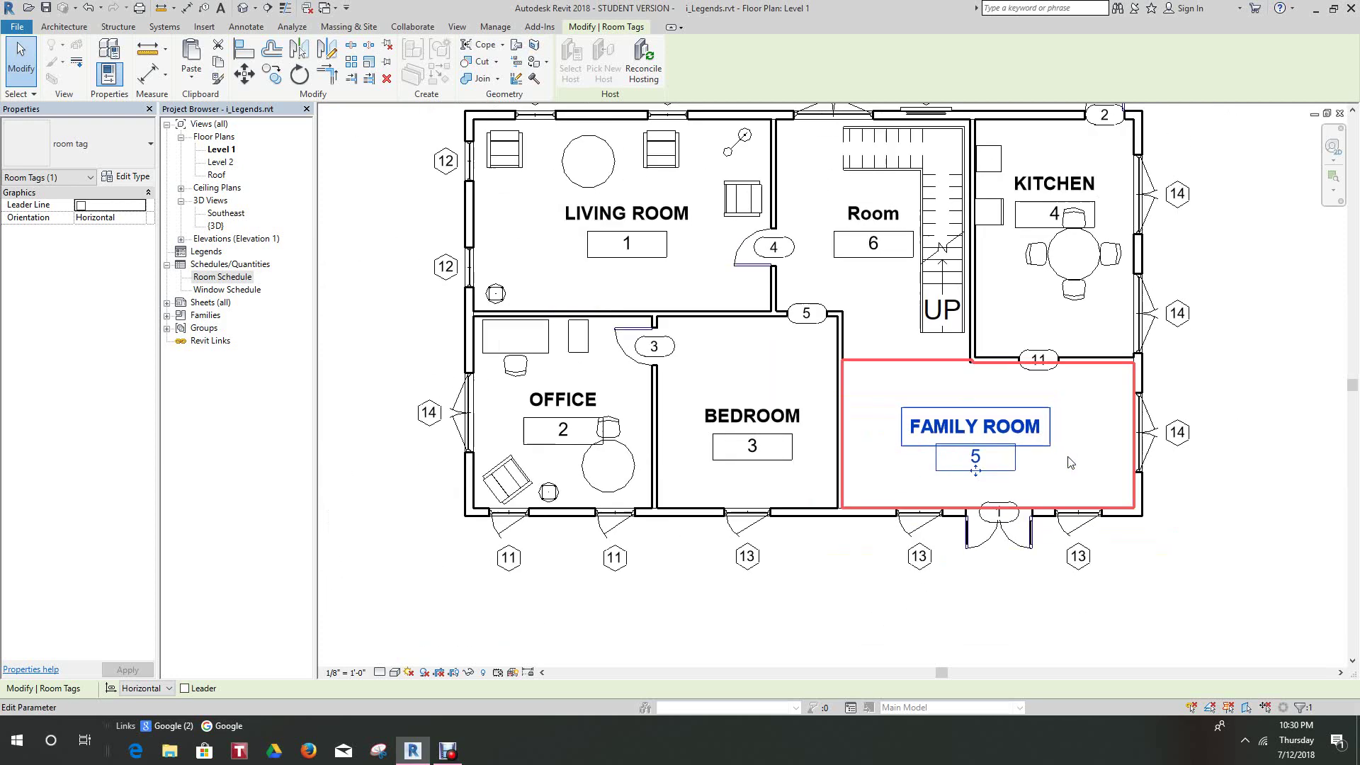
{"action": "key", "text": "Escape"}
{"action": "middle_click_drag", "start_coordinate": [1082, 496], "coordinate": [1034, 570]}
{"action": "scroll", "coordinate": [832, 305], "scroll_direction": "up", "scroll_amount": 2}
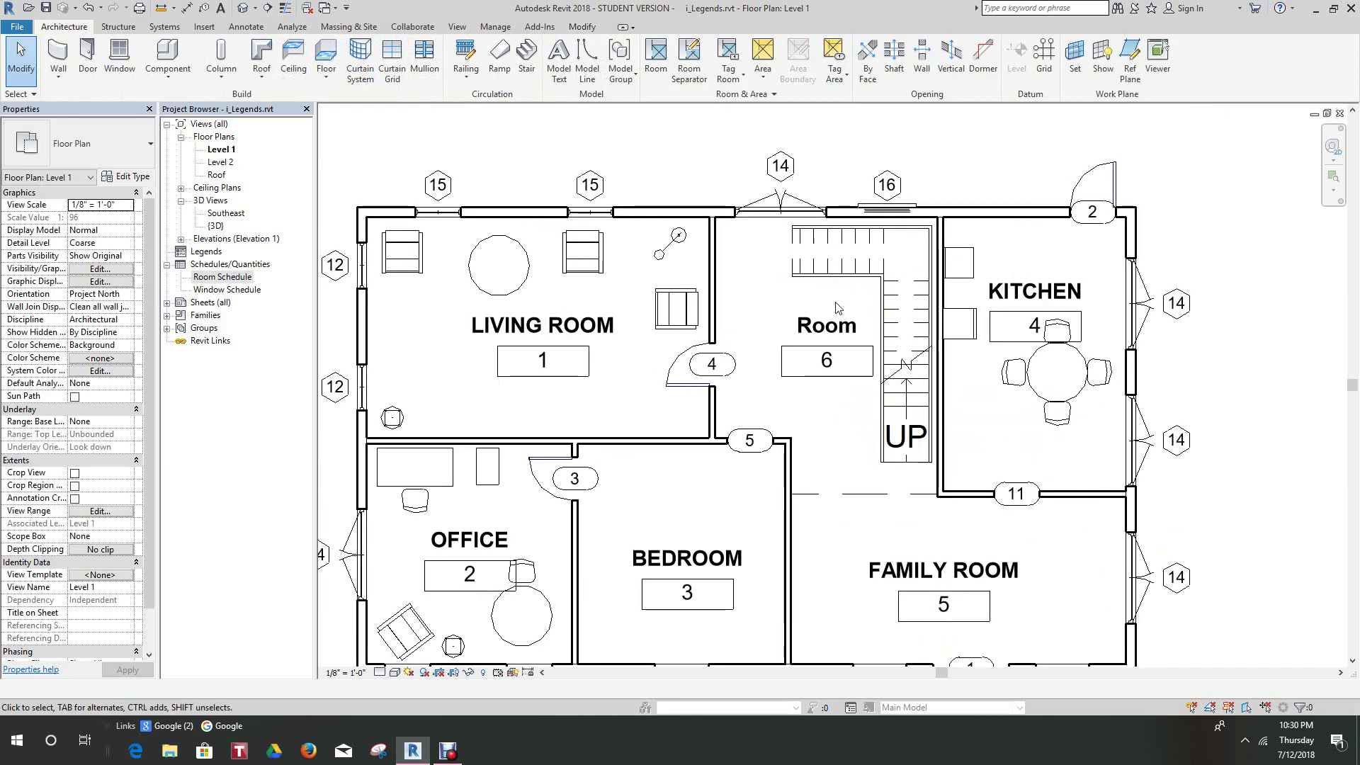
{"action": "scroll", "coordinate": [832, 327], "scroll_direction": "up", "scroll_amount": 2}
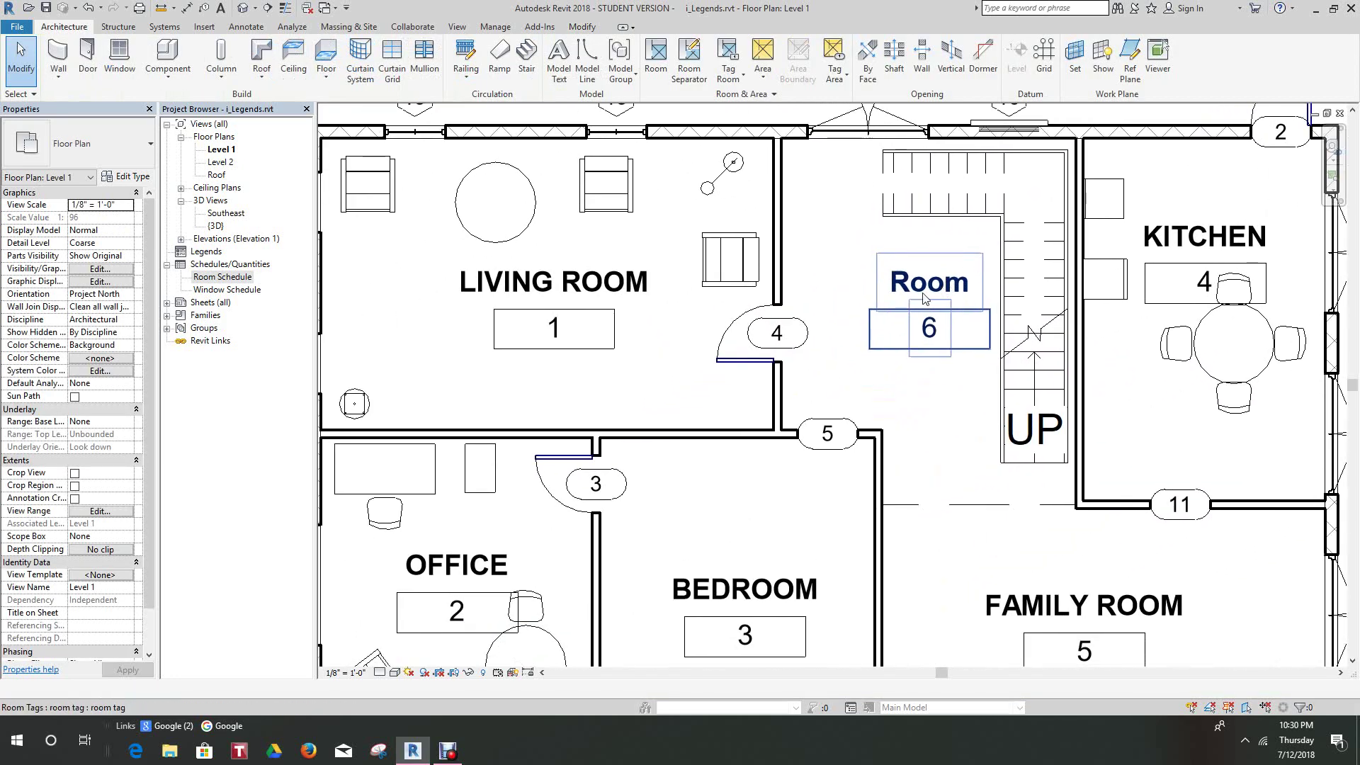
{"action": "scroll", "coordinate": [921, 329], "scroll_direction": "down", "scroll_amount": 2}
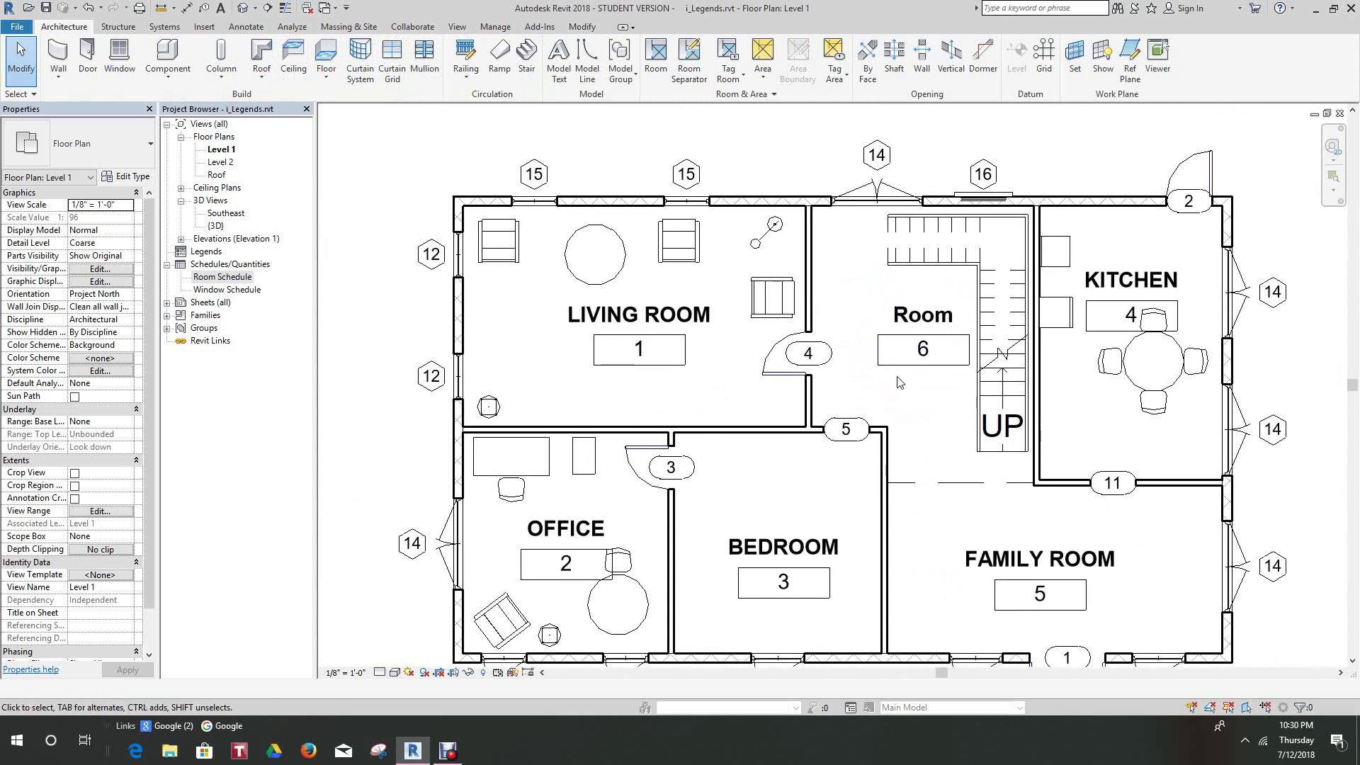
{"action": "scroll", "coordinate": [917, 352], "scroll_direction": "up", "scroll_amount": 2}
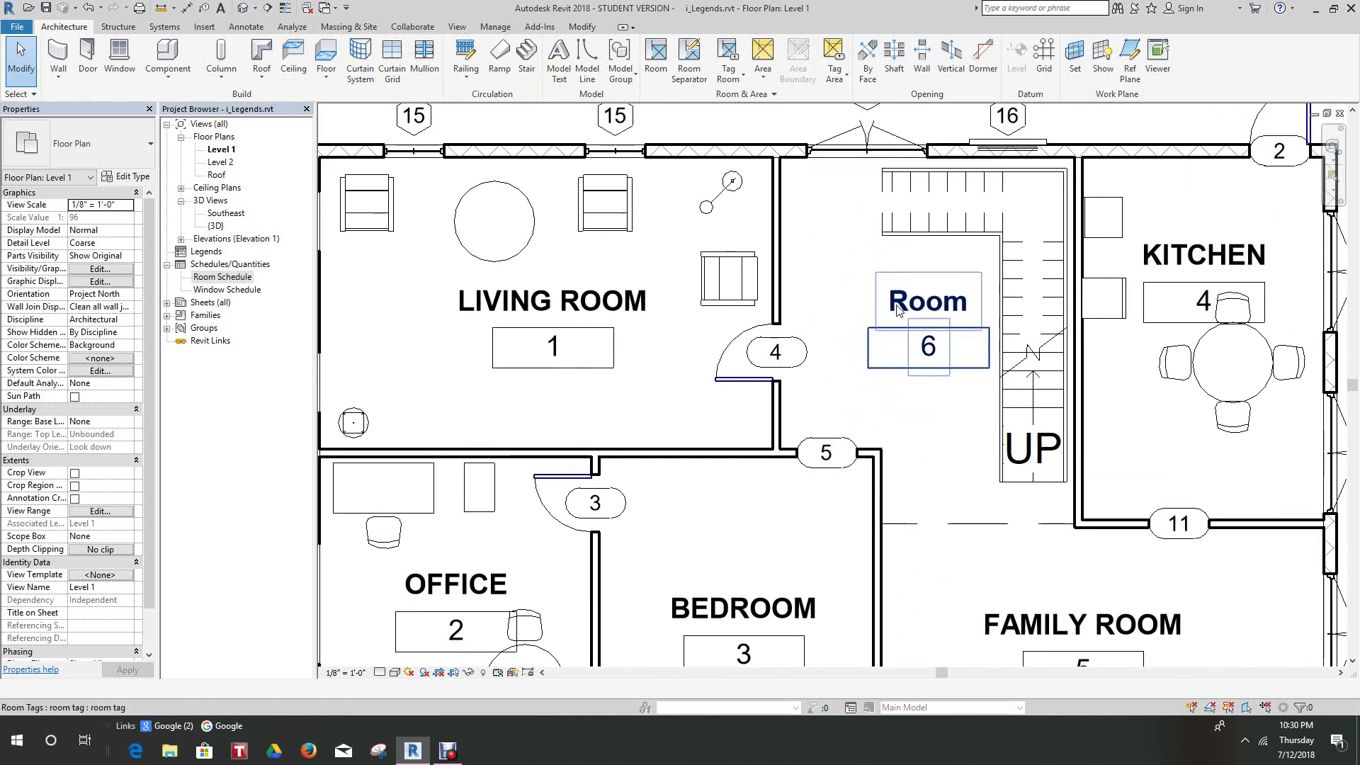
{"action": "scroll", "coordinate": [896, 306], "scroll_direction": "up", "scroll_amount": 1}
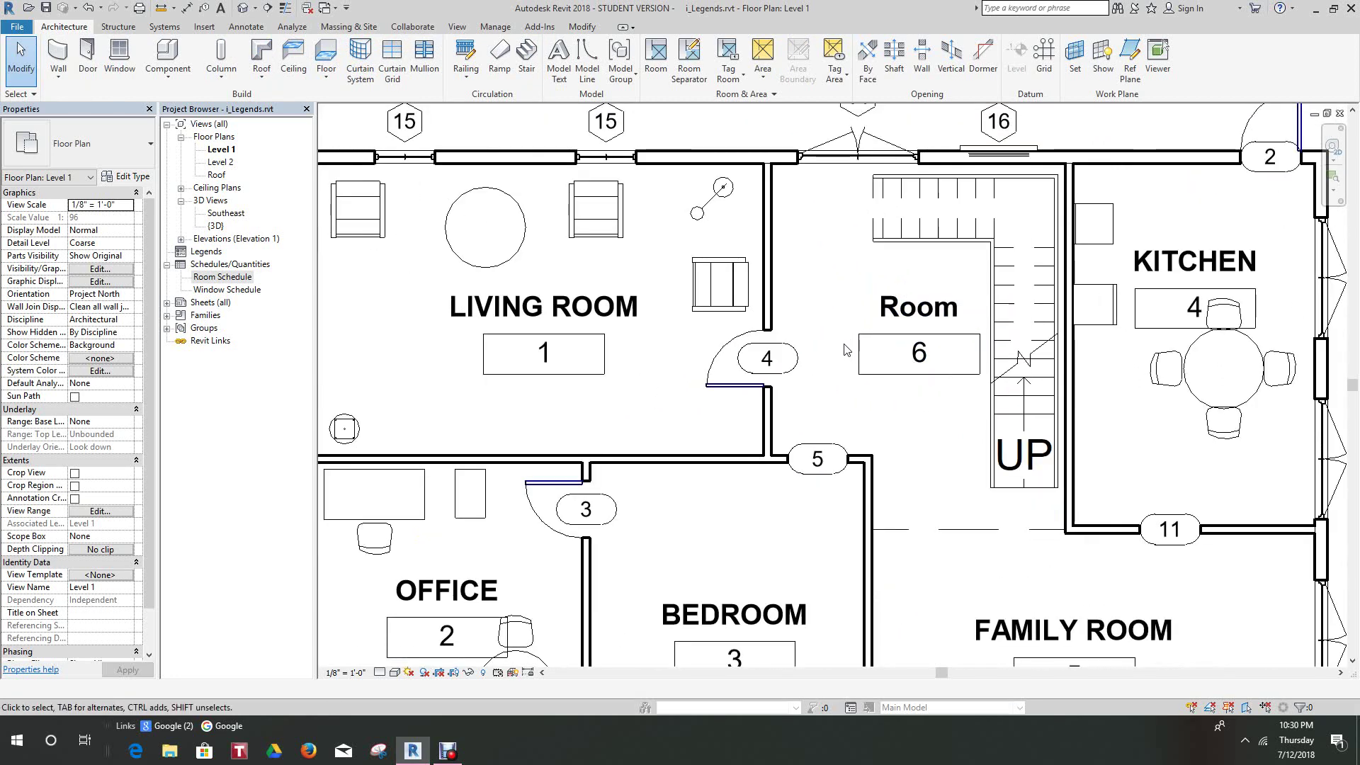
{"action": "scroll", "coordinate": [898, 306], "scroll_direction": "down", "scroll_amount": 1}
{"action": "middle_click_drag", "start_coordinate": [898, 306], "coordinate": [907, 329]}
Change the room 6 tag label from Room to DINING ROOM.
{"action": "double_click", "coordinate": [908, 329]}
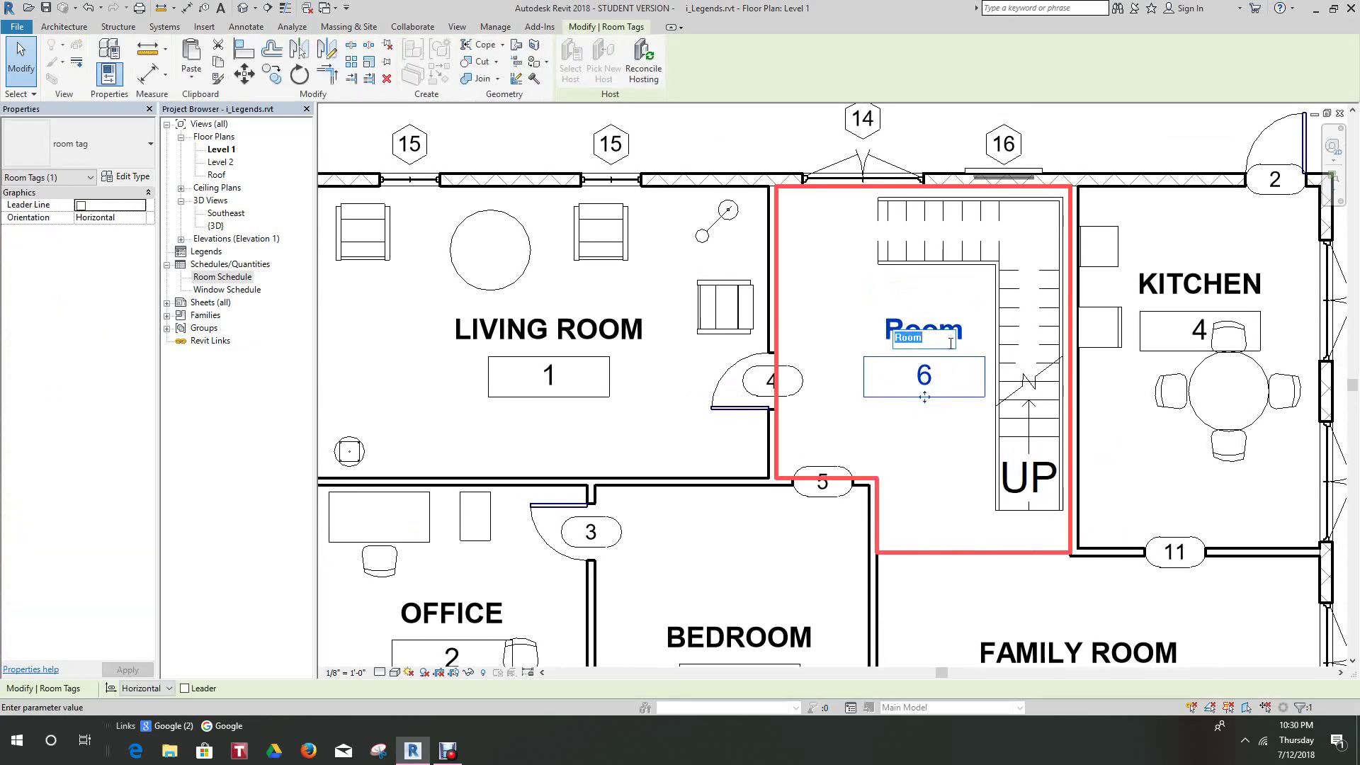
{"action": "scroll", "coordinate": [951, 343], "scroll_direction": "down", "scroll_amount": 3}
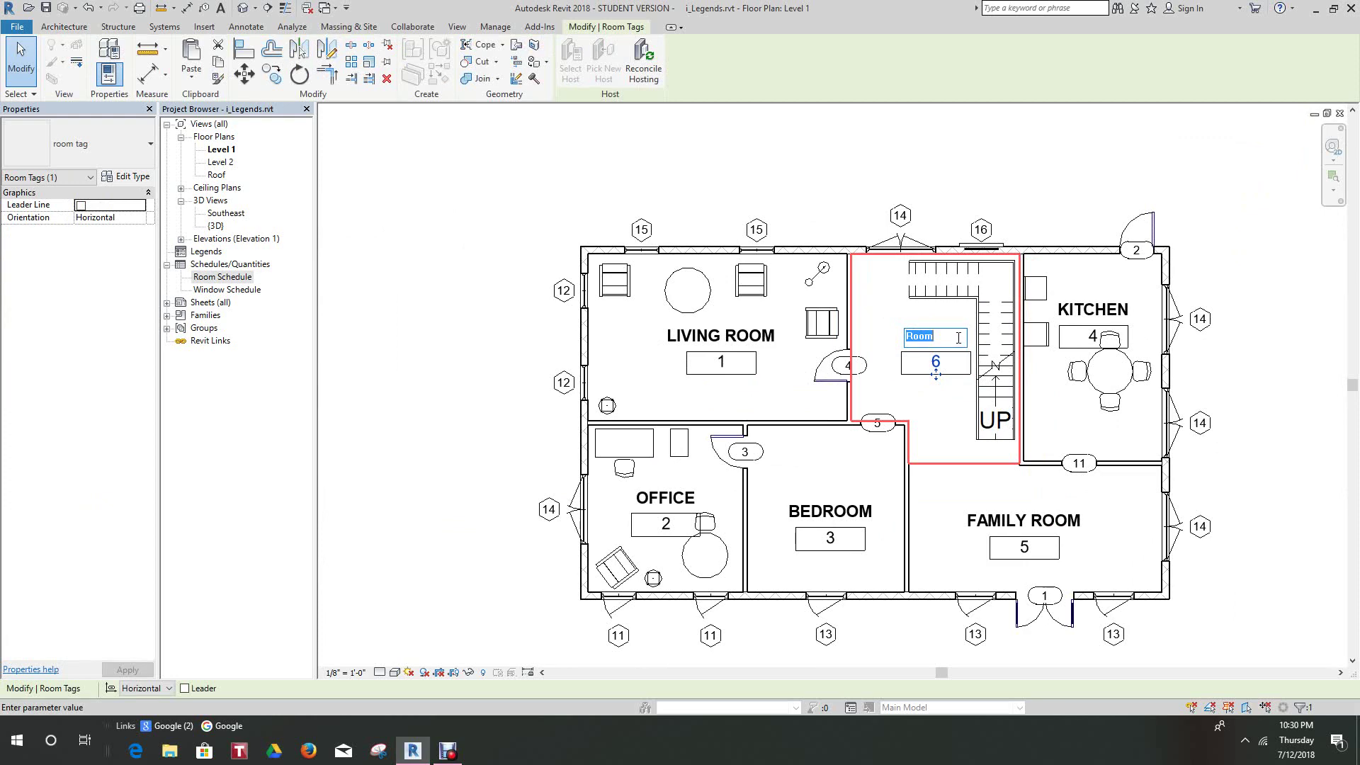
{"action": "type", "text": "D"}
{"action": "type", "text": "INING ROOM"}
{"action": "key", "text": "Return"}
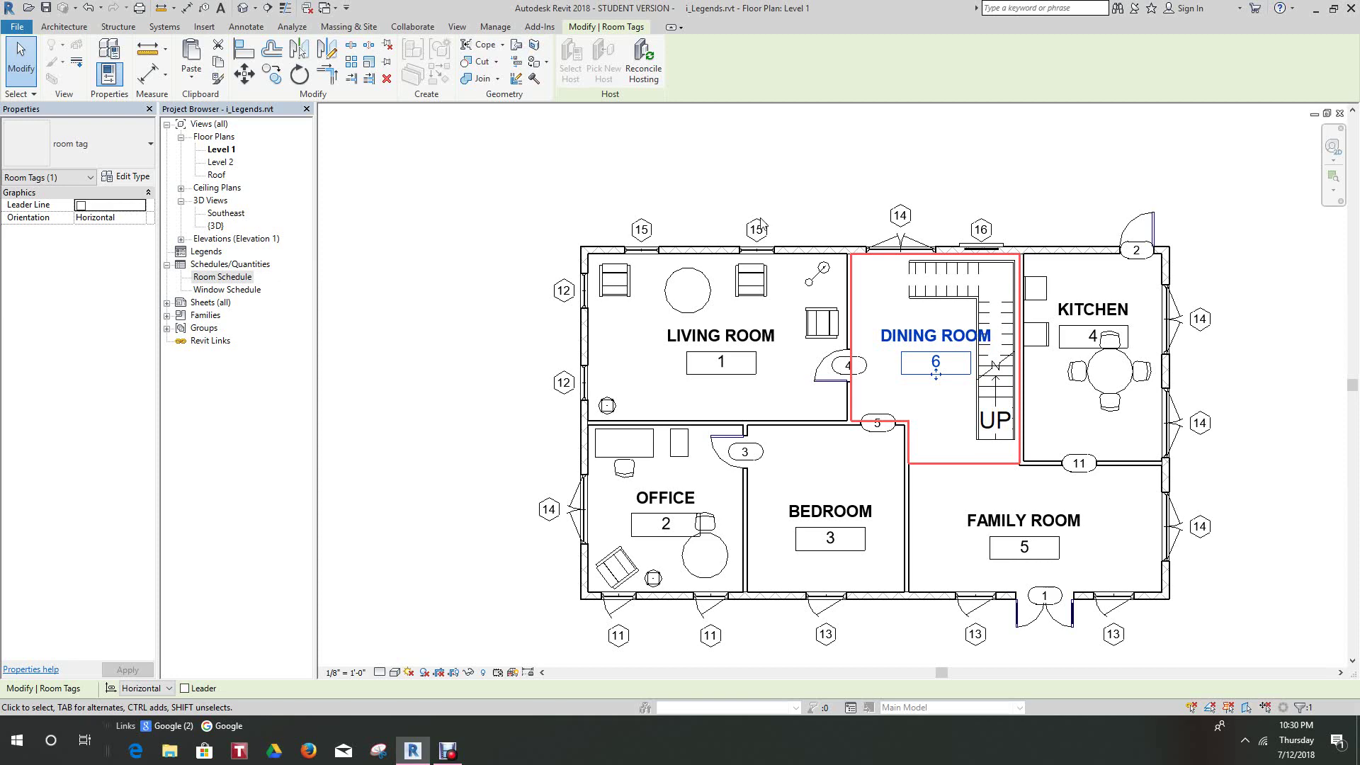
{"action": "scroll", "coordinate": [805, 356], "scroll_direction": "down", "scroll_amount": 1}
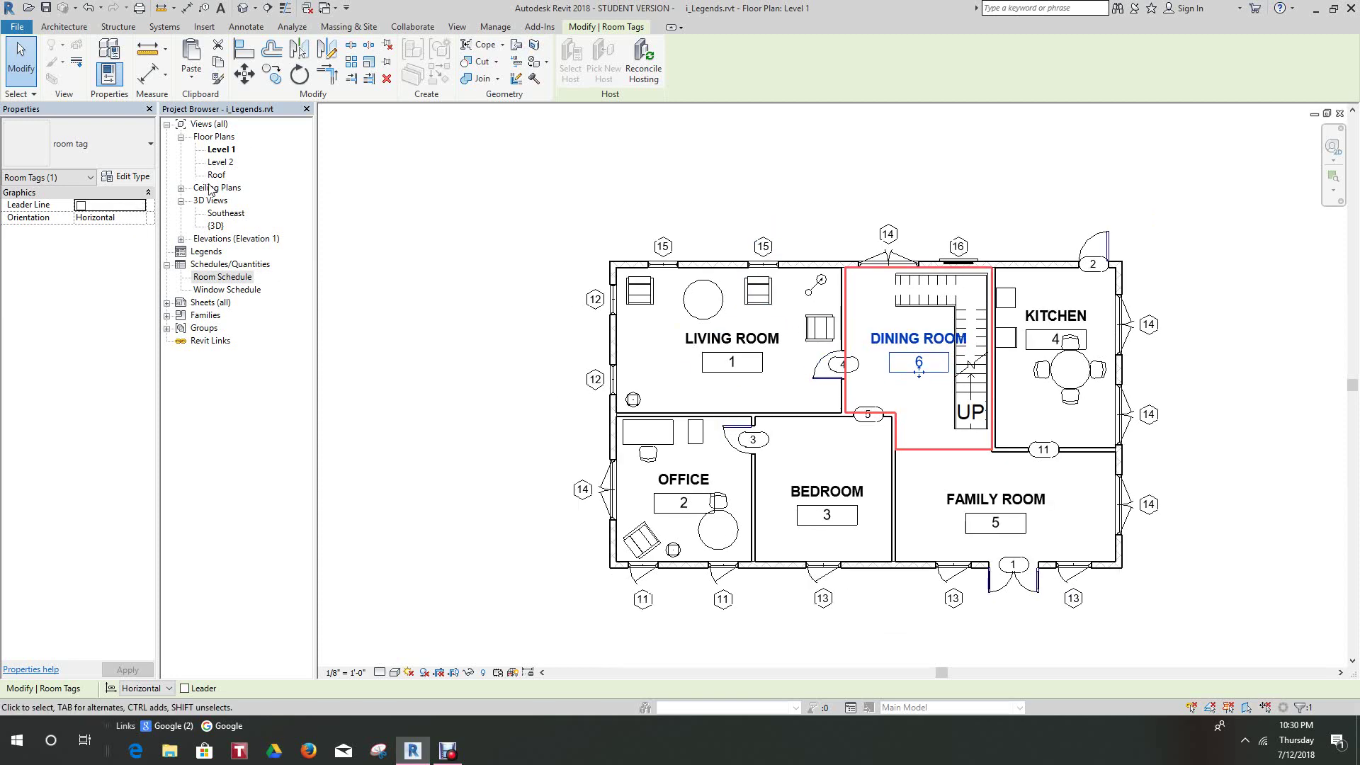
Open the Room Schedule view and widen its Name column.
{"action": "left_click", "coordinate": [227, 279]}
{"action": "double_click", "coordinate": [229, 282]}
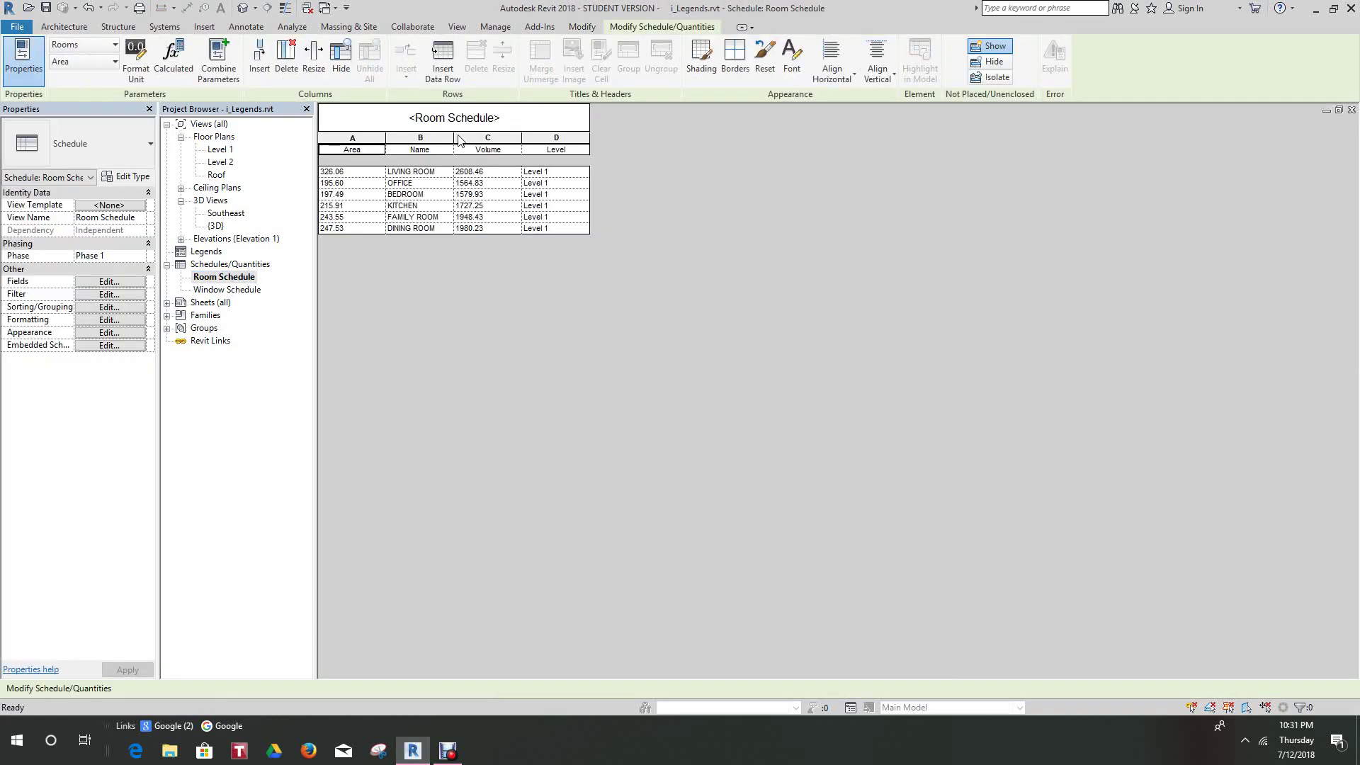
{"action": "left_click_drag", "start_coordinate": [454, 135], "coordinate": [502, 132]}
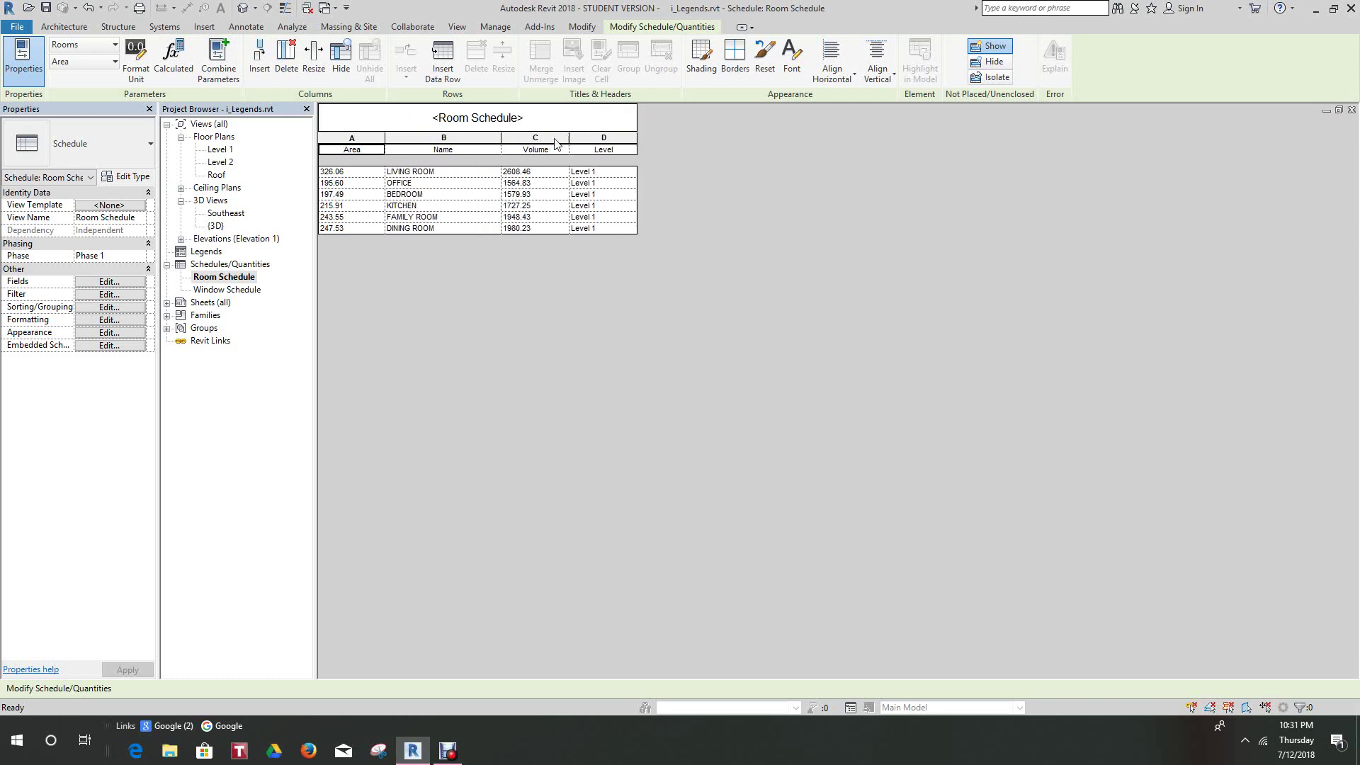
Add the Number field to the schedule and move it to first place.
{"action": "left_click", "coordinate": [99, 283]}
{"action": "scroll", "coordinate": [574, 347], "scroll_direction": "down", "scroll_amount": 2}
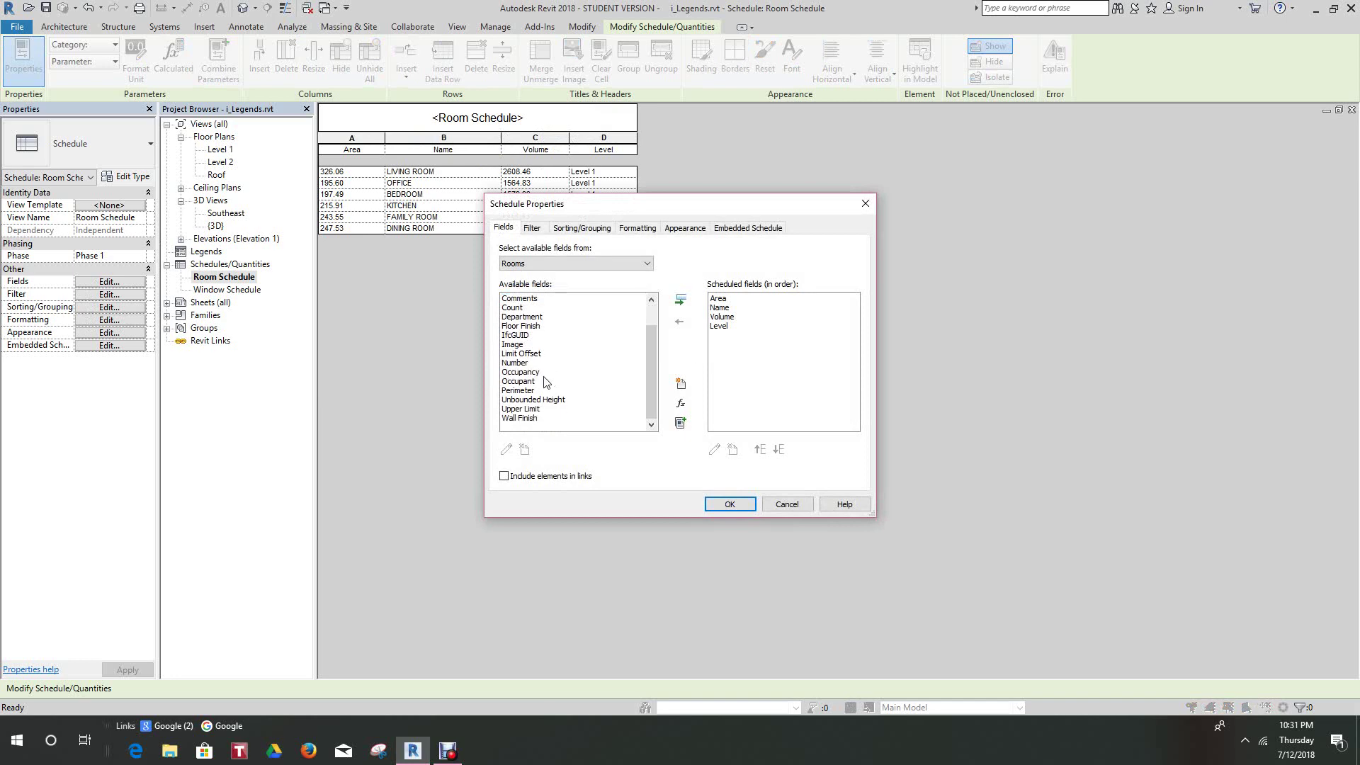
{"action": "left_click", "coordinate": [527, 363]}
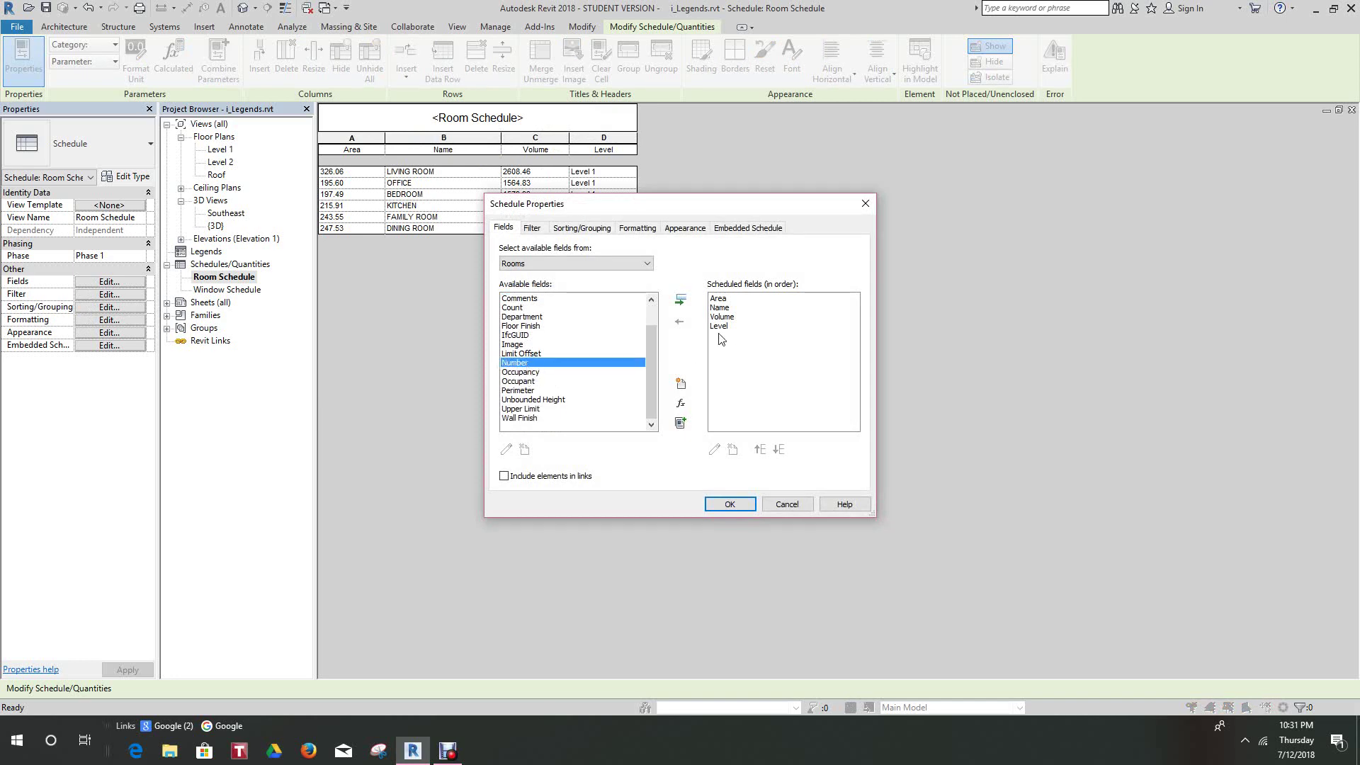
{"action": "left_click", "coordinate": [680, 300]}
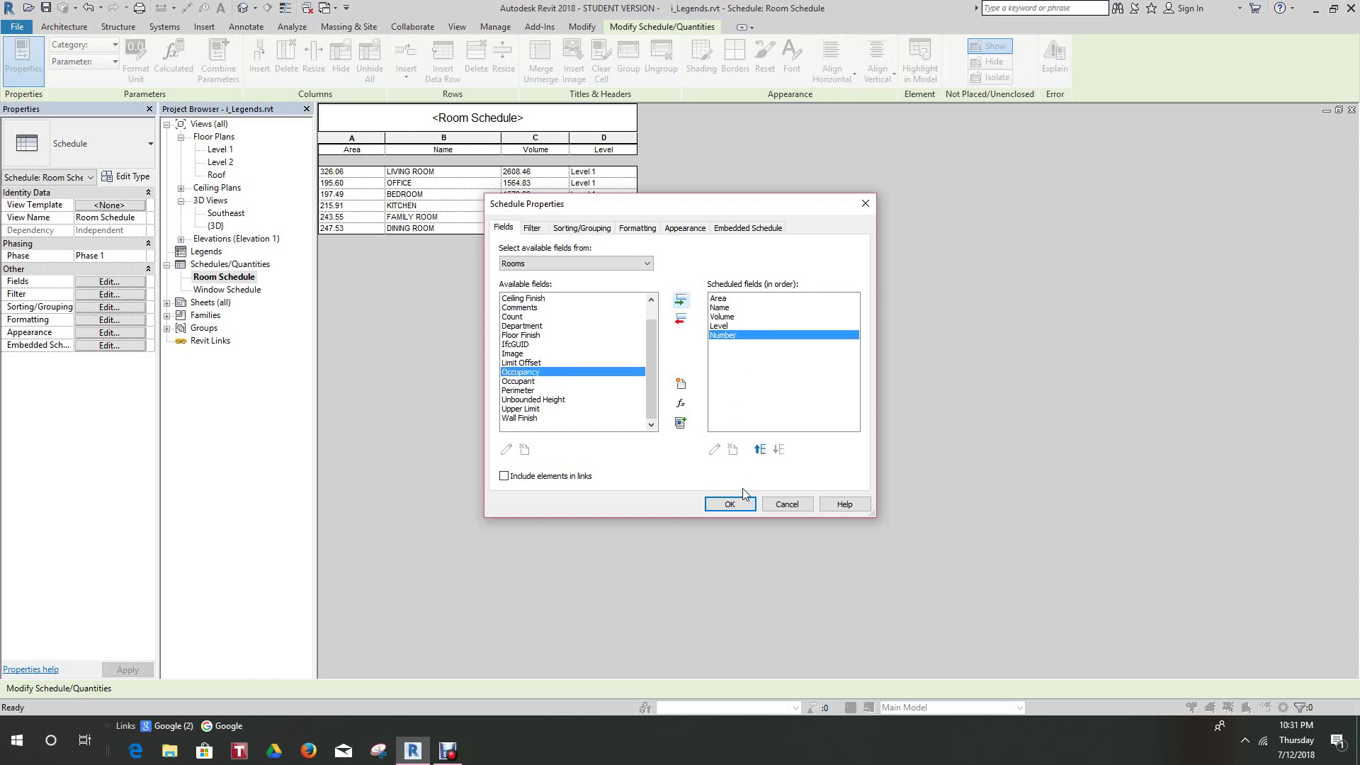
{"action": "left_click", "coordinate": [760, 450]}
{"action": "left_click", "coordinate": [761, 450]}
{"action": "left_click", "coordinate": [760, 450]}
{"action": "left_click", "coordinate": [760, 450]}
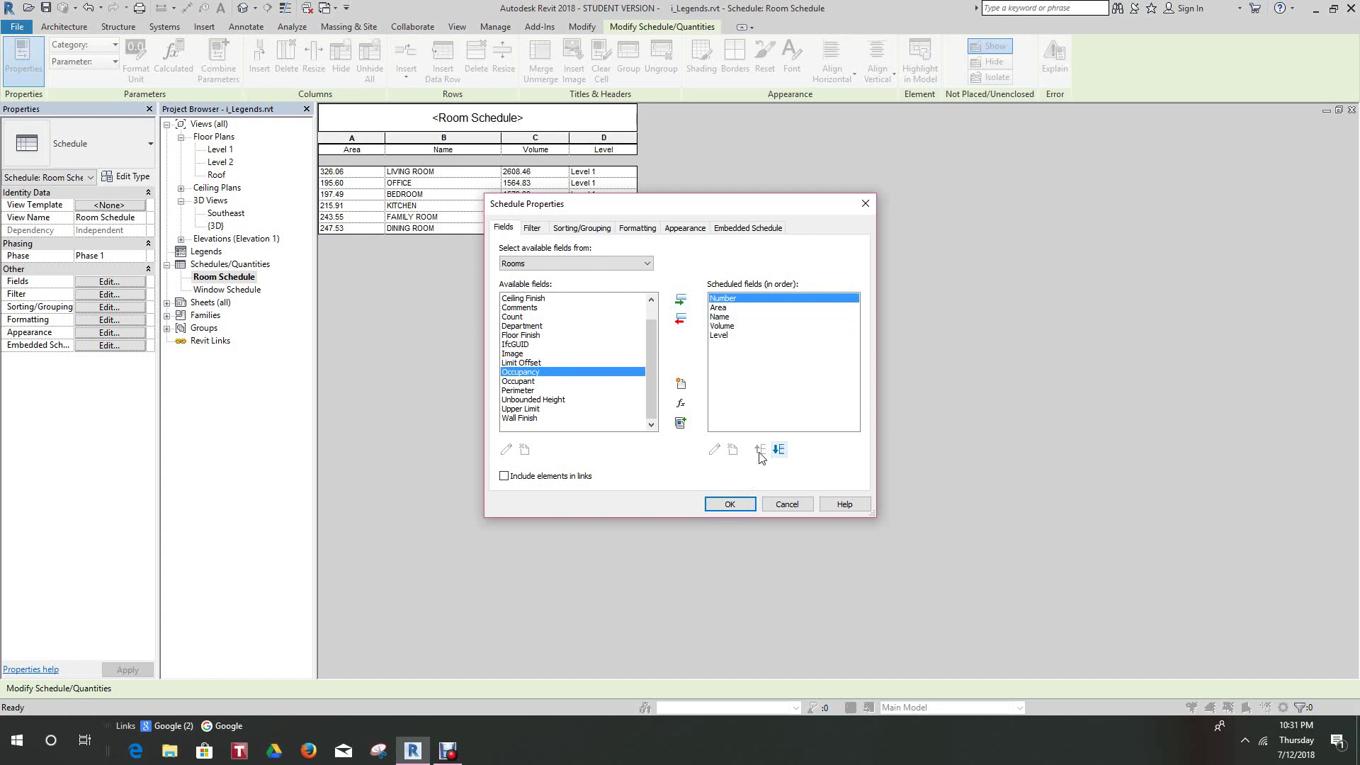
{"action": "left_click", "coordinate": [737, 507]}
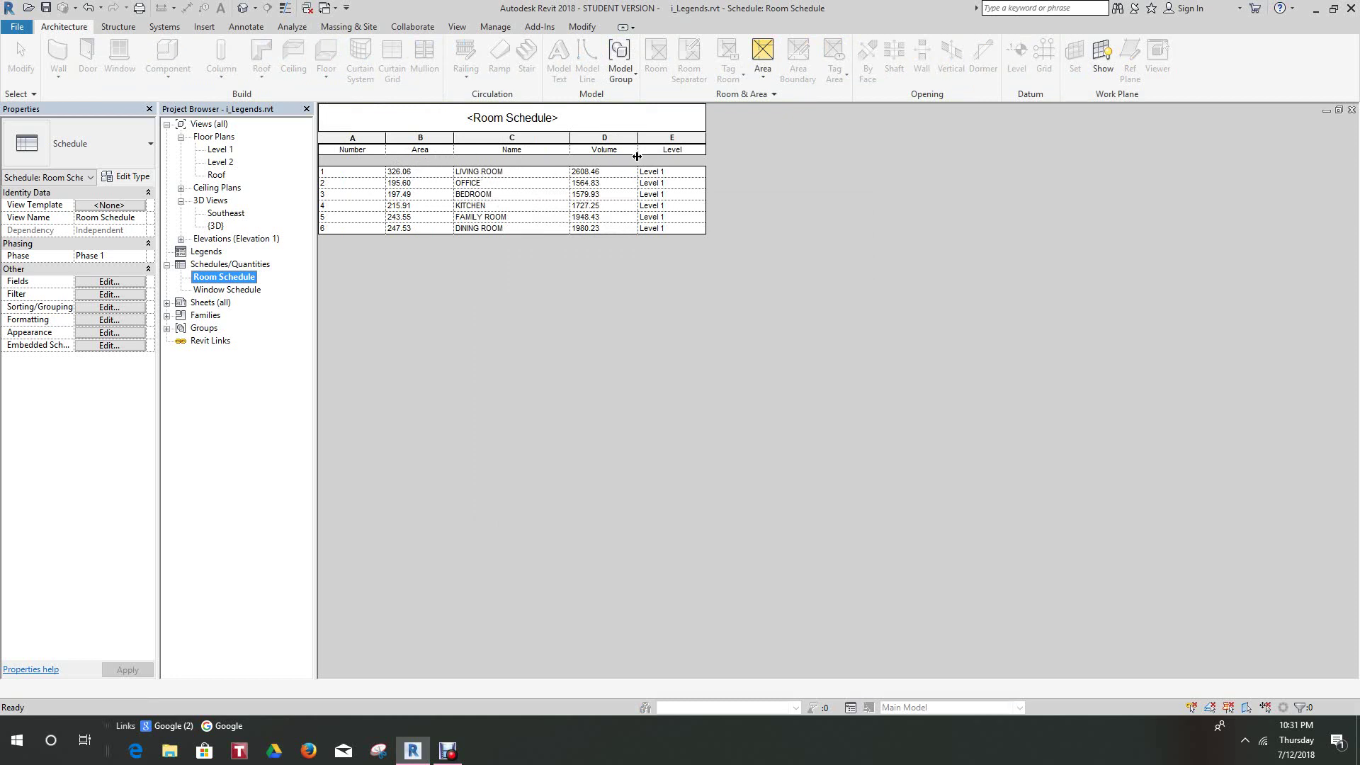
{"action": "left_click", "coordinate": [1352, 111]}
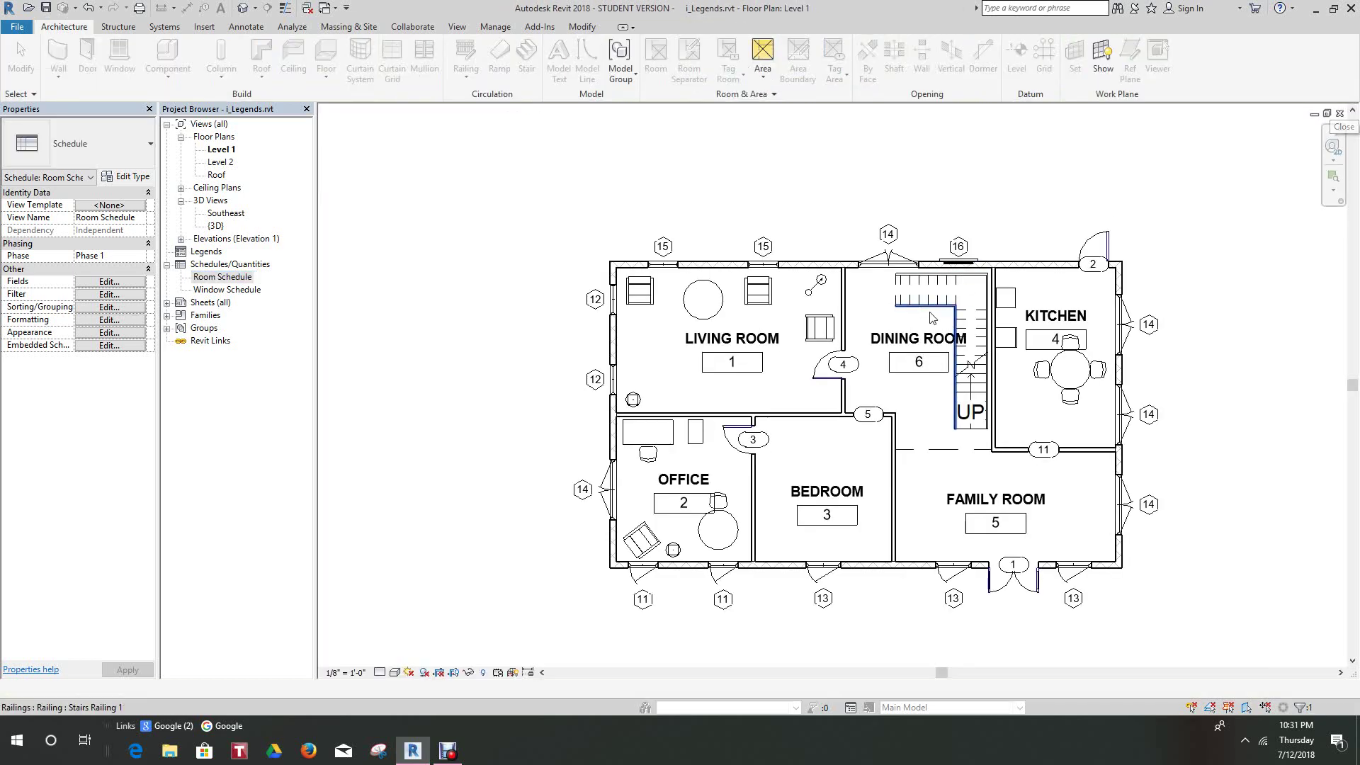
{"action": "scroll", "coordinate": [924, 326], "scroll_direction": "down", "scroll_amount": 3}
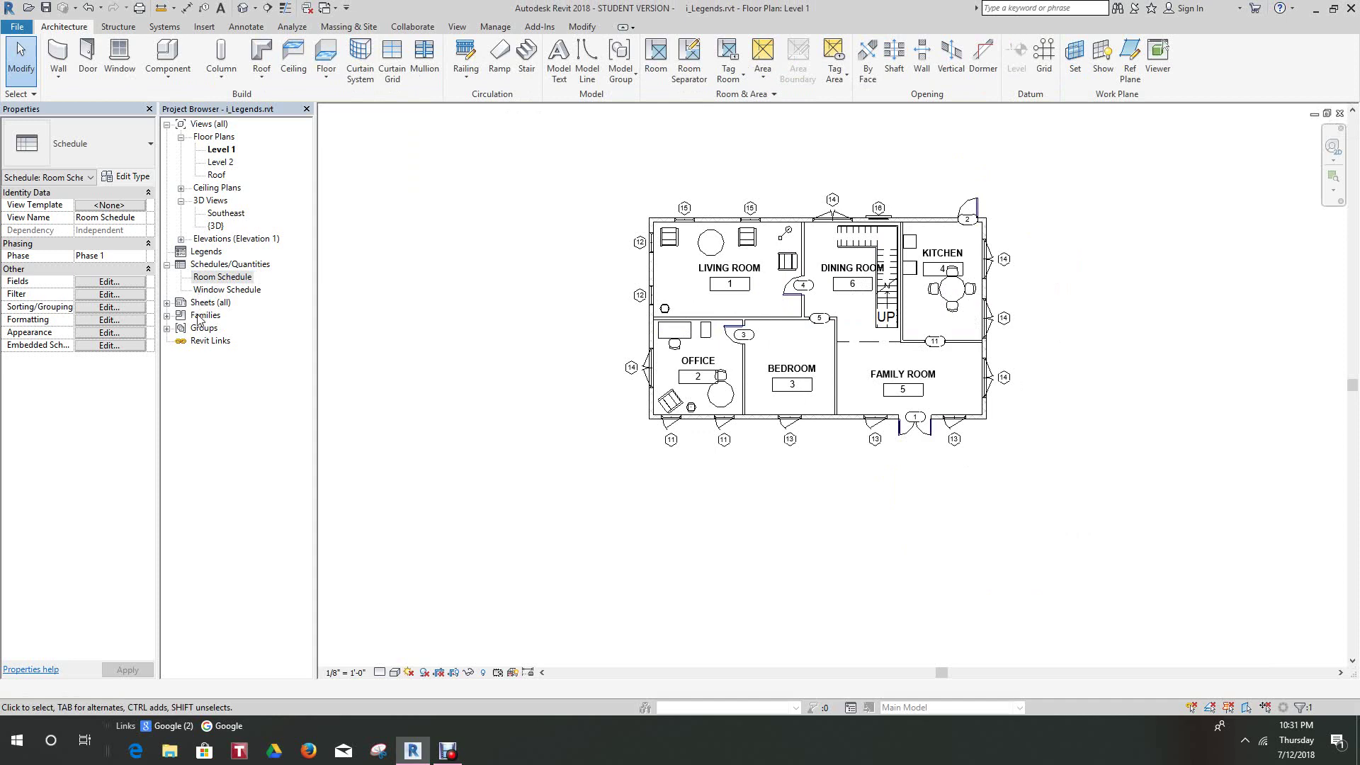
{"action": "left_click", "coordinate": [167, 303]}
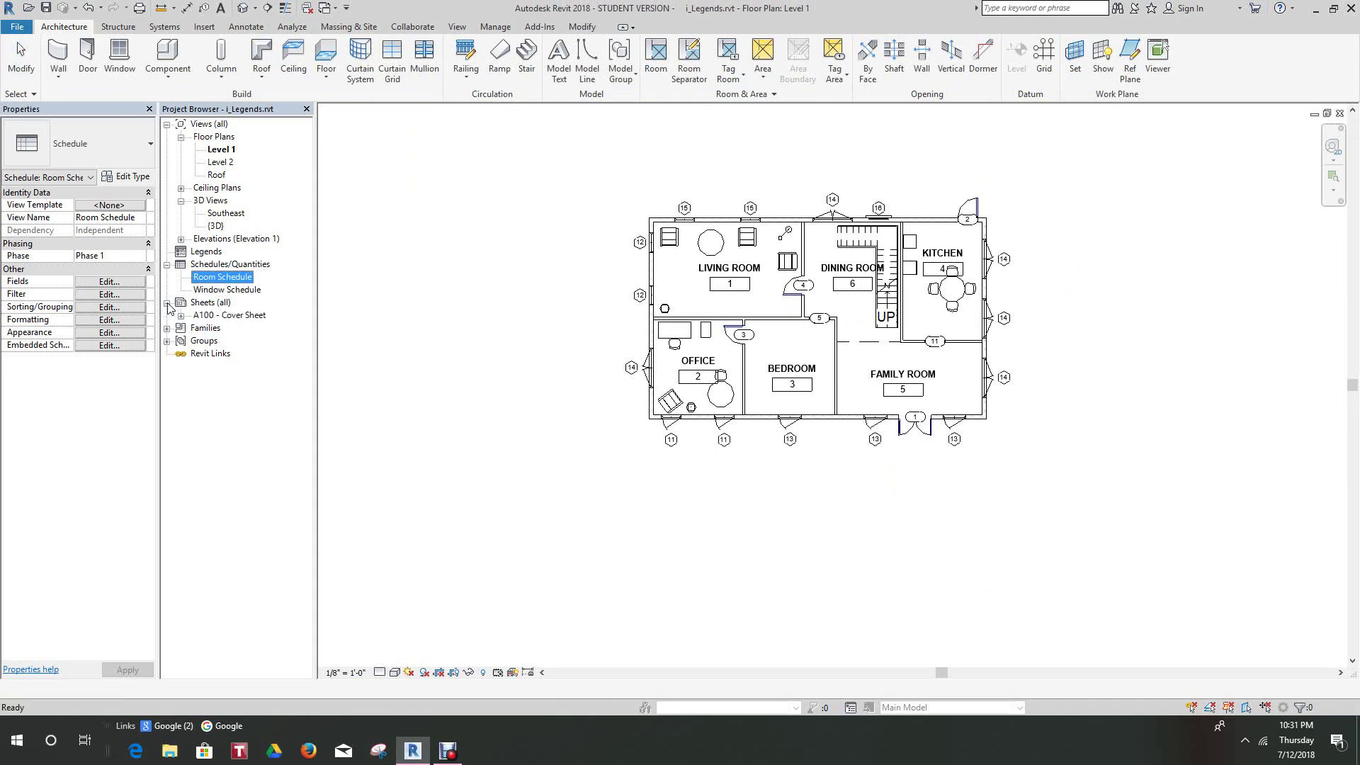
{"action": "double_click", "coordinate": [227, 316]}
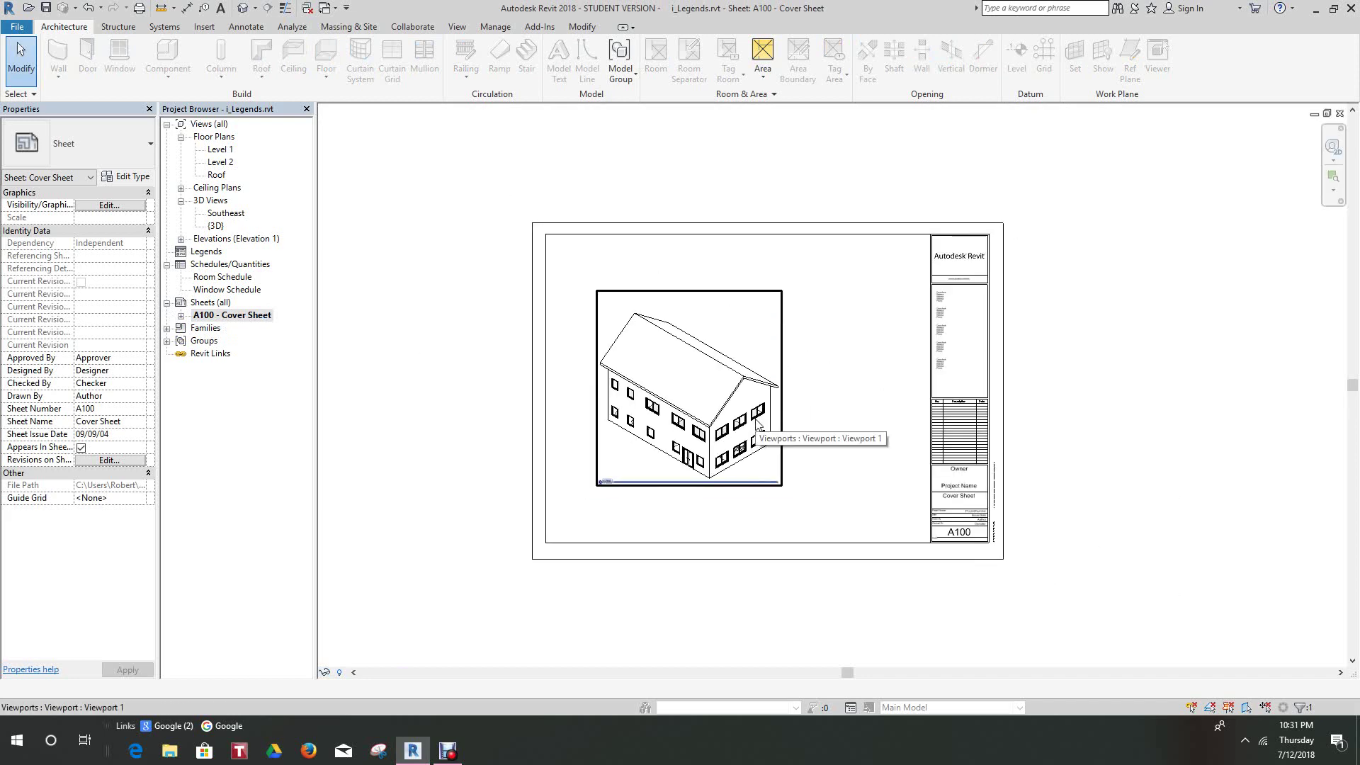
{"action": "scroll", "coordinate": [811, 421], "scroll_direction": "up", "scroll_amount": 1}
{"action": "scroll", "coordinate": [803, 409], "scroll_direction": "down", "scroll_amount": 1}
Place the Room Schedule onto the A100 Cover Sheet.
{"action": "left_click_drag", "start_coordinate": [207, 280], "coordinate": [819, 253]}
{"action": "scroll", "coordinate": [819, 253], "scroll_direction": "up", "scroll_amount": 5}
{"action": "scroll", "coordinate": [859, 285], "scroll_direction": "up", "scroll_amount": 3}
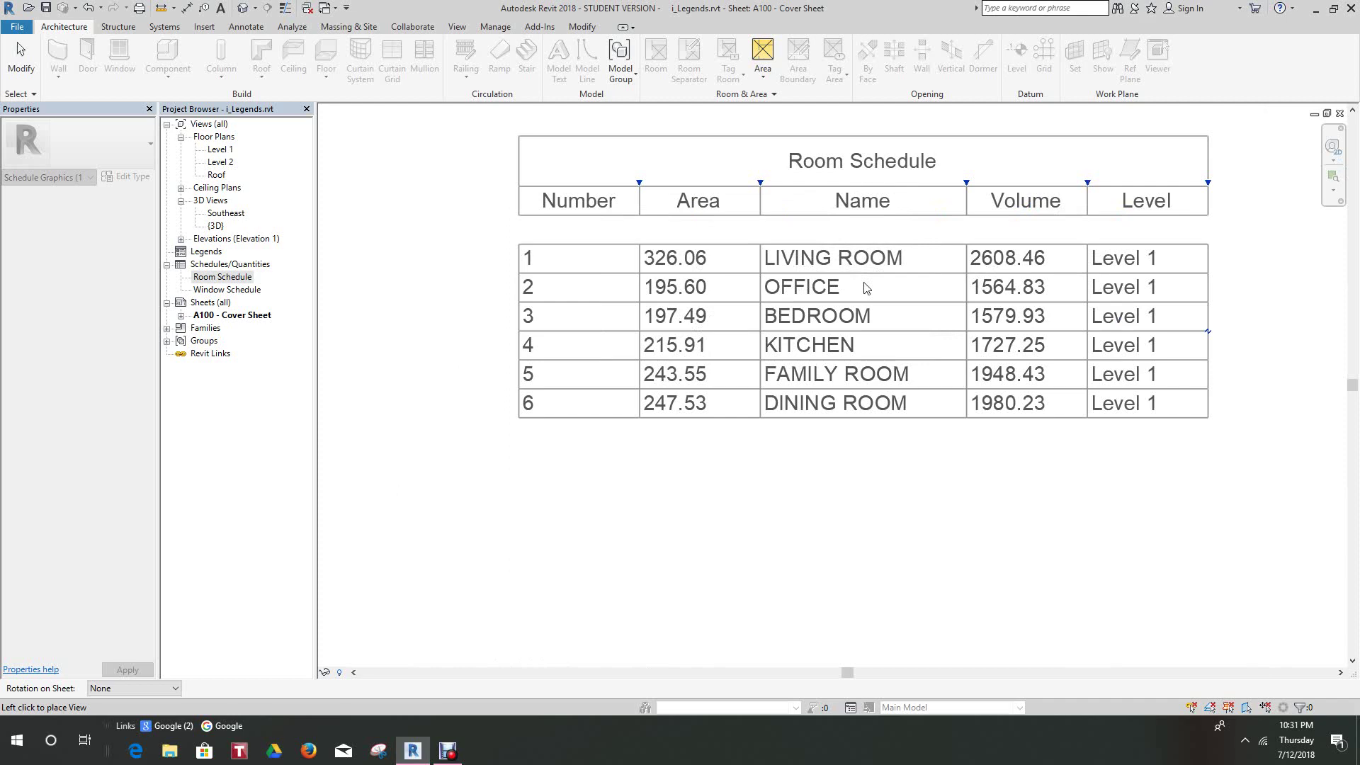
{"action": "left_click", "coordinate": [867, 287]}
{"action": "left_click", "coordinate": [949, 499]}
{"action": "middle_click_drag", "start_coordinate": [953, 501], "coordinate": [959, 467]}
{"action": "scroll", "coordinate": [950, 465], "scroll_direction": "down", "scroll_amount": 3}
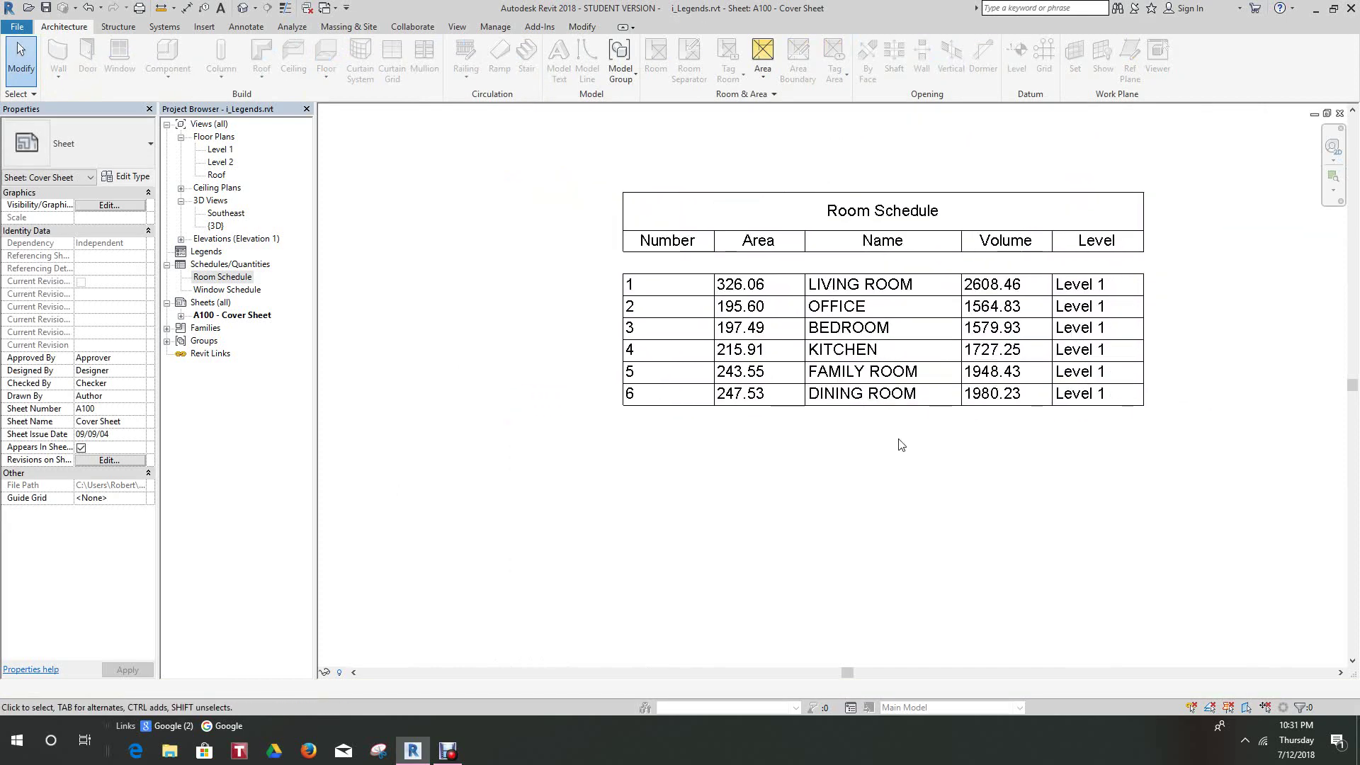
{"action": "scroll", "coordinate": [840, 447], "scroll_direction": "down", "scroll_amount": 2}
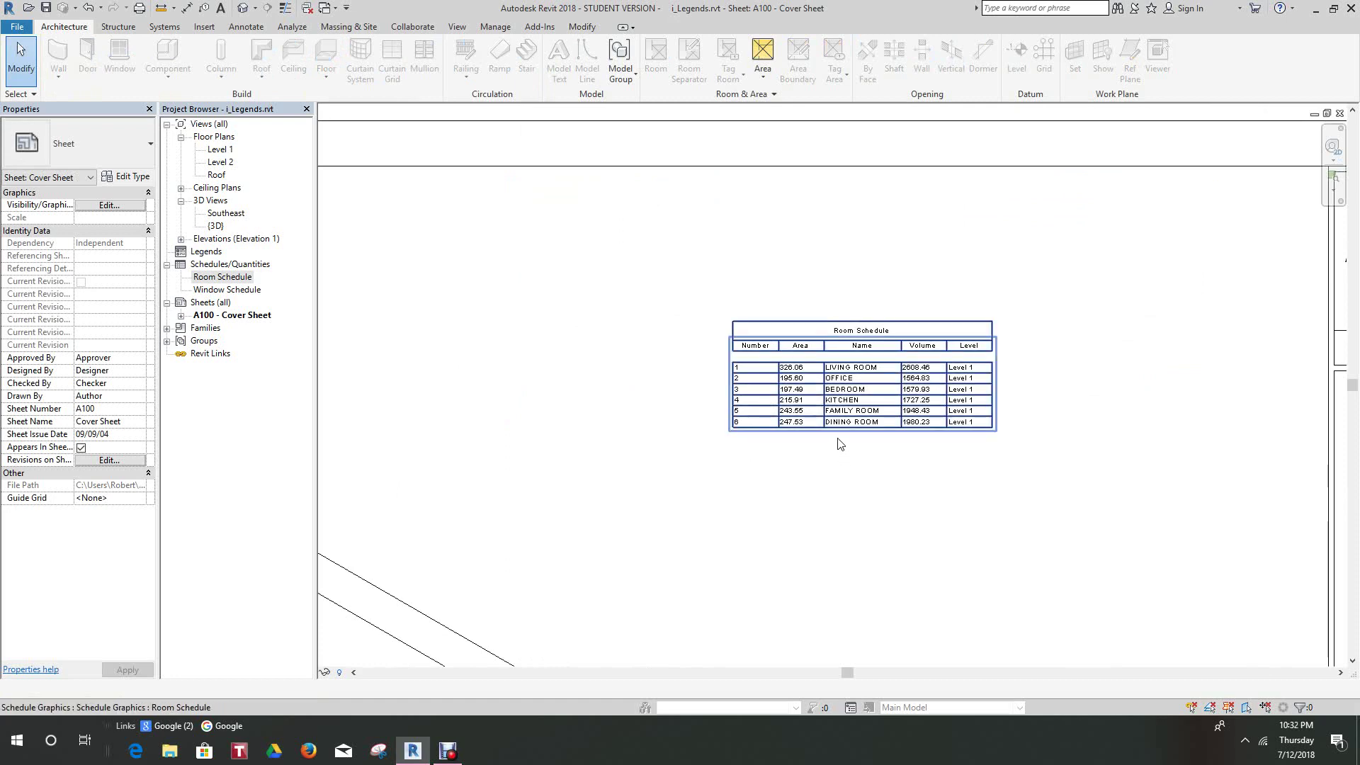
{"action": "scroll", "coordinate": [840, 445], "scroll_direction": "down", "scroll_amount": 5}
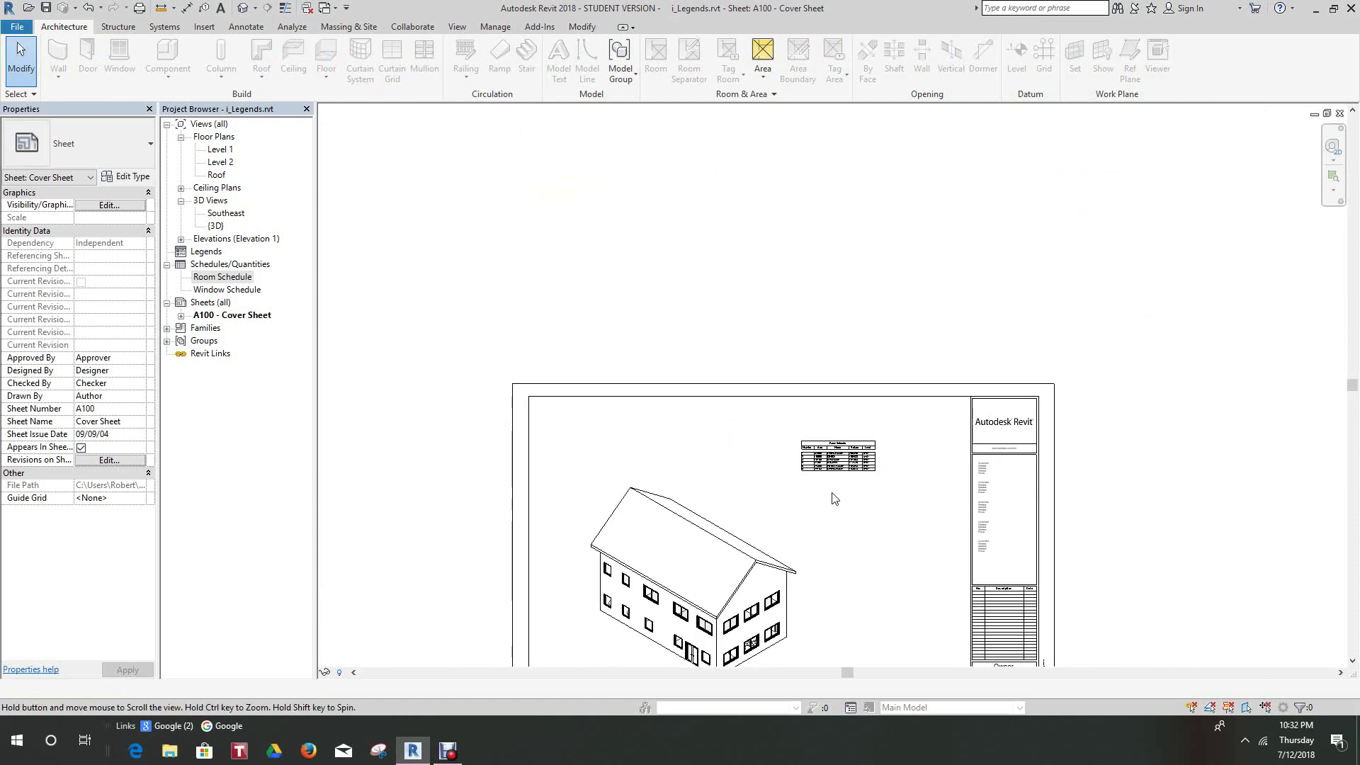
{"action": "scroll", "coordinate": [834, 498], "scroll_direction": "up", "scroll_amount": 5}
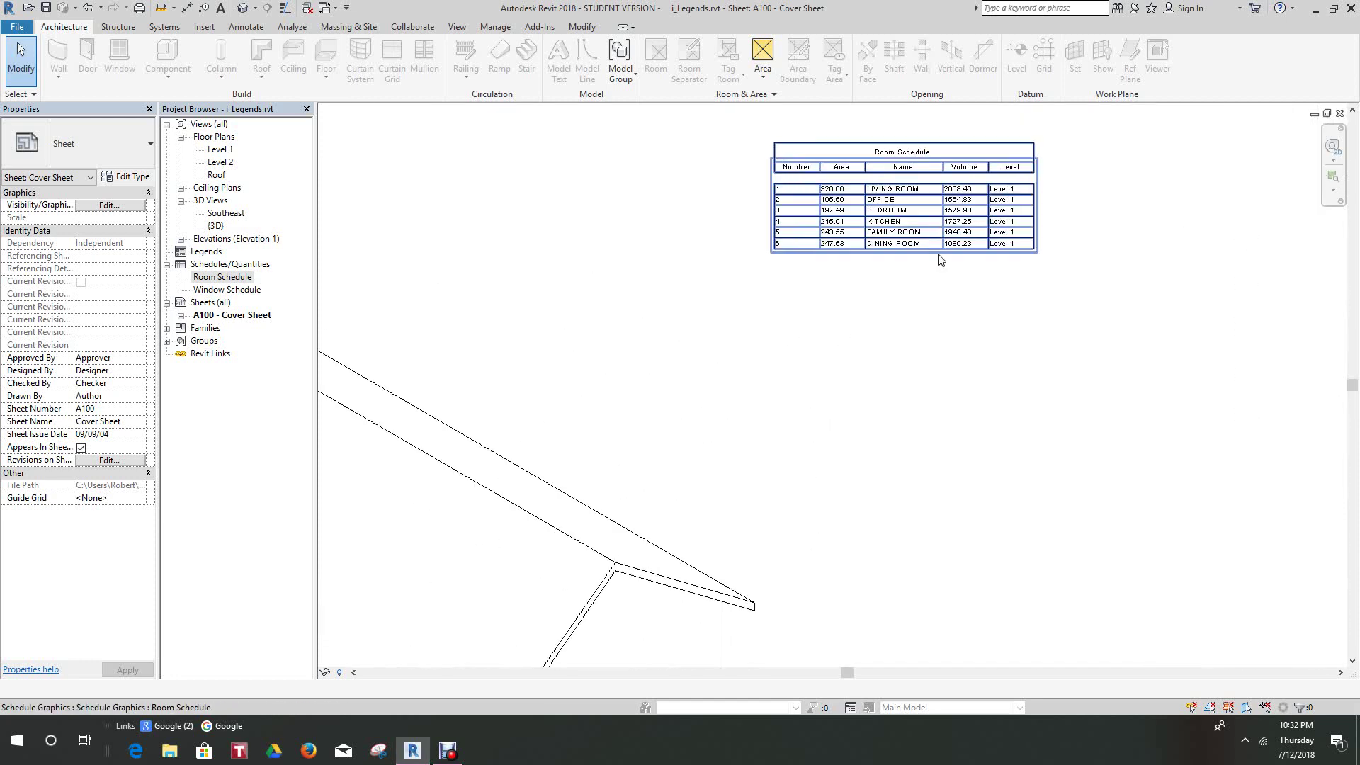
{"action": "scroll", "coordinate": [969, 375], "scroll_direction": "down", "scroll_amount": 3}
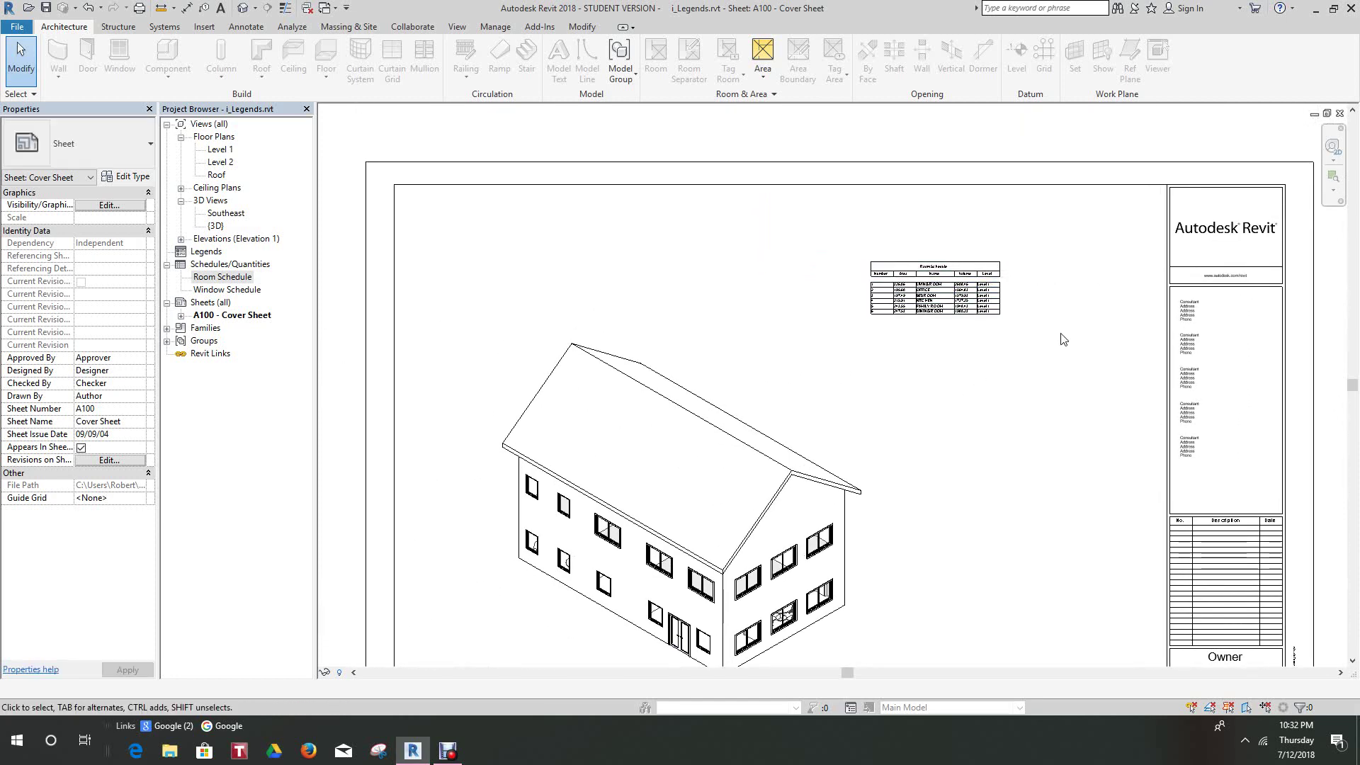
Move the placed schedule to the right, toward the title block.
{"action": "left_click", "coordinate": [1006, 320]}
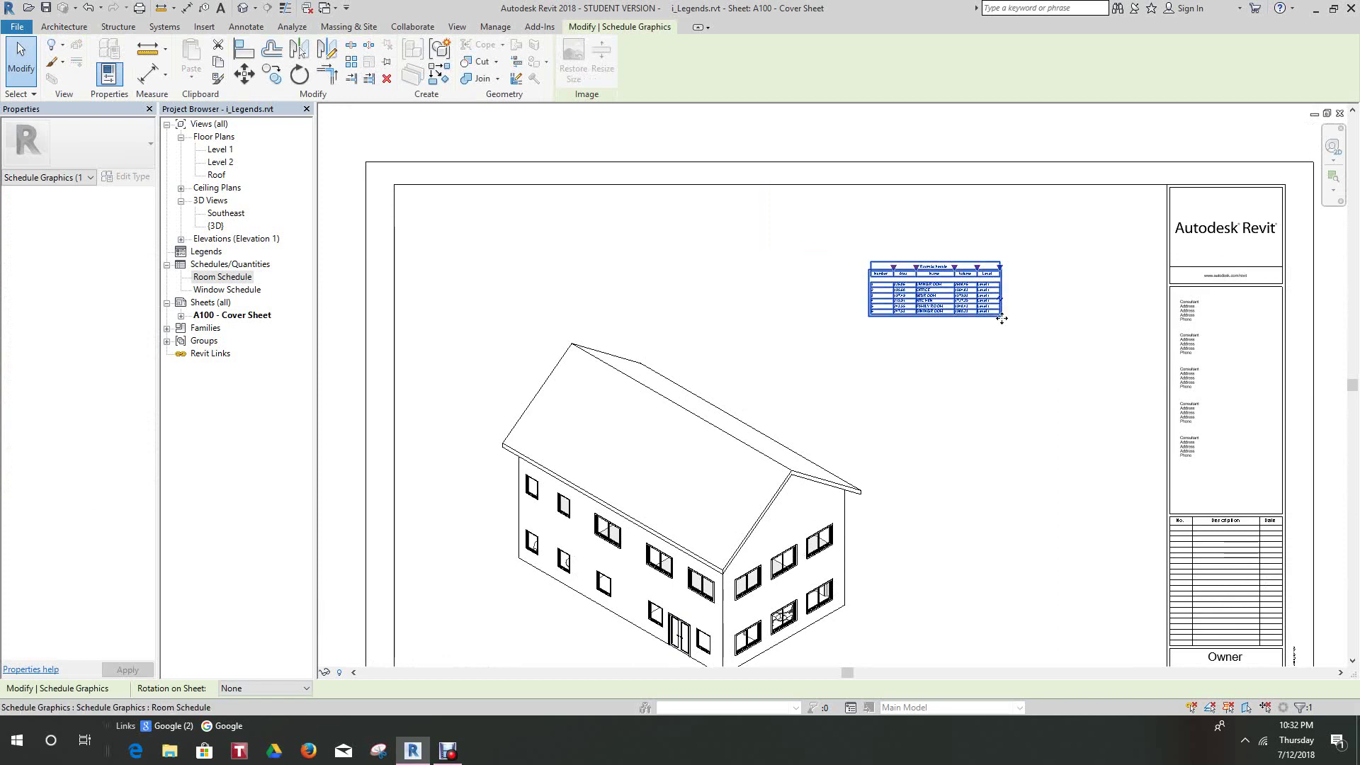
{"action": "left_click_drag", "start_coordinate": [1002, 319], "coordinate": [1103, 319]}
{"action": "key", "text": "Escape"}
Open the Room Schedule view from the Project Browser.
{"action": "scroll", "coordinate": [1014, 301], "scroll_direction": "up", "scroll_amount": 2}
{"action": "scroll", "coordinate": [951, 373], "scroll_direction": "down", "scroll_amount": 3}
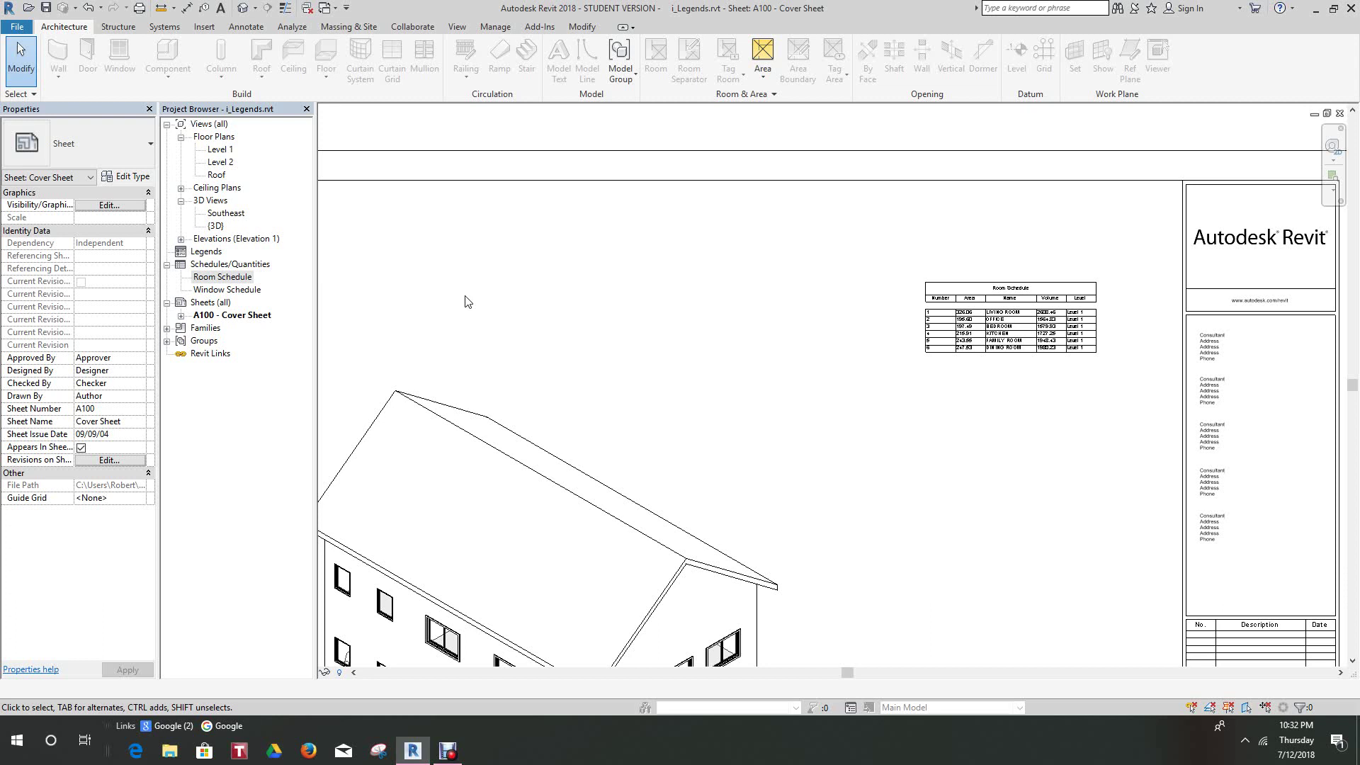
{"action": "scroll", "coordinate": [562, 316], "scroll_direction": "down", "scroll_amount": 1}
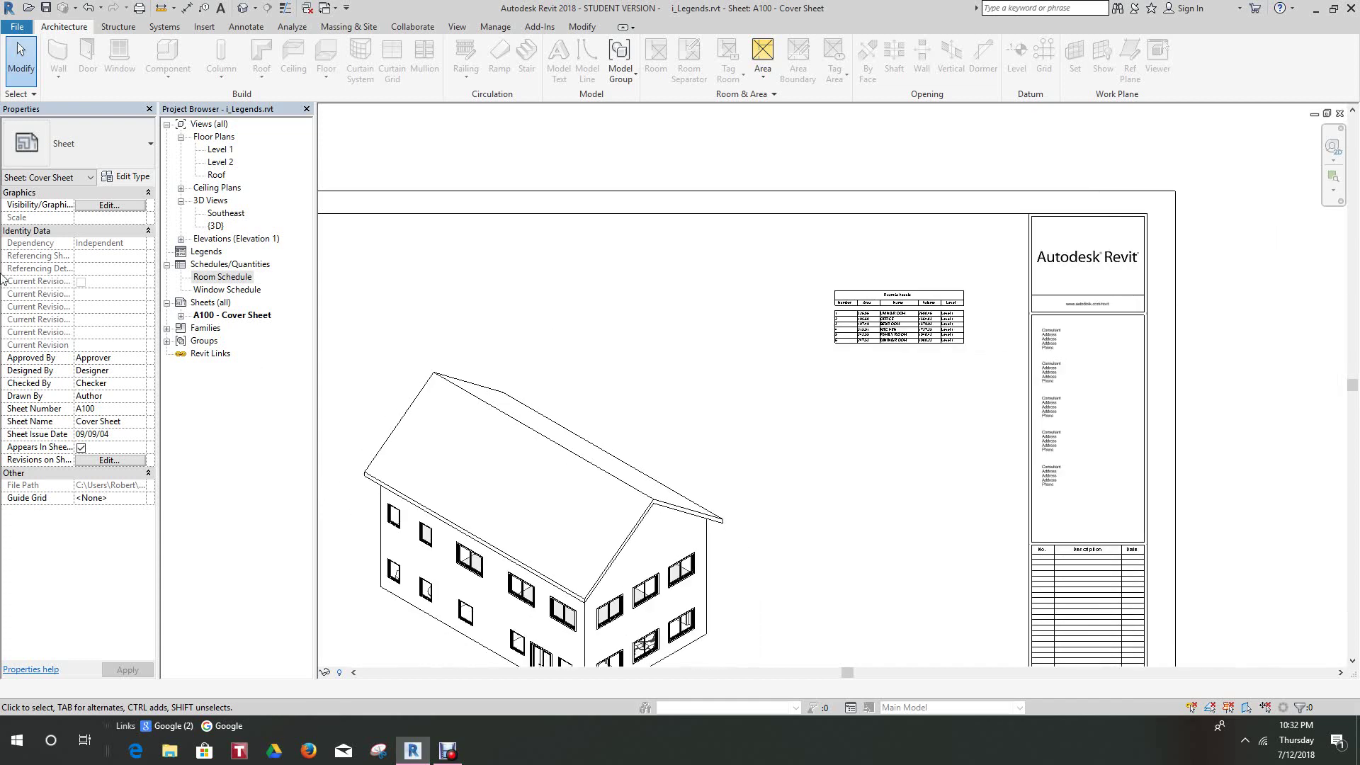
{"action": "double_click", "coordinate": [224, 277]}
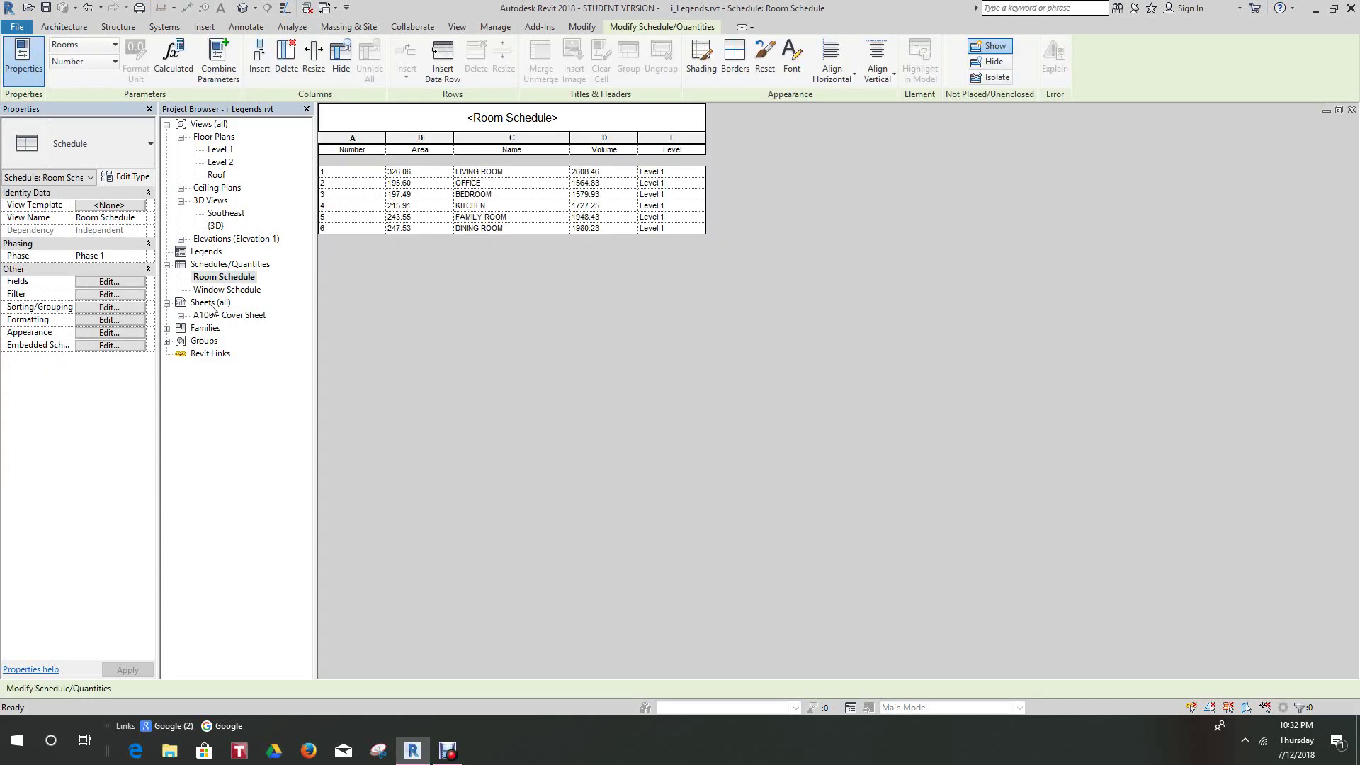
Open the Level 1 floor plan and select the Living Room tag.
{"action": "double_click", "coordinate": [219, 149]}
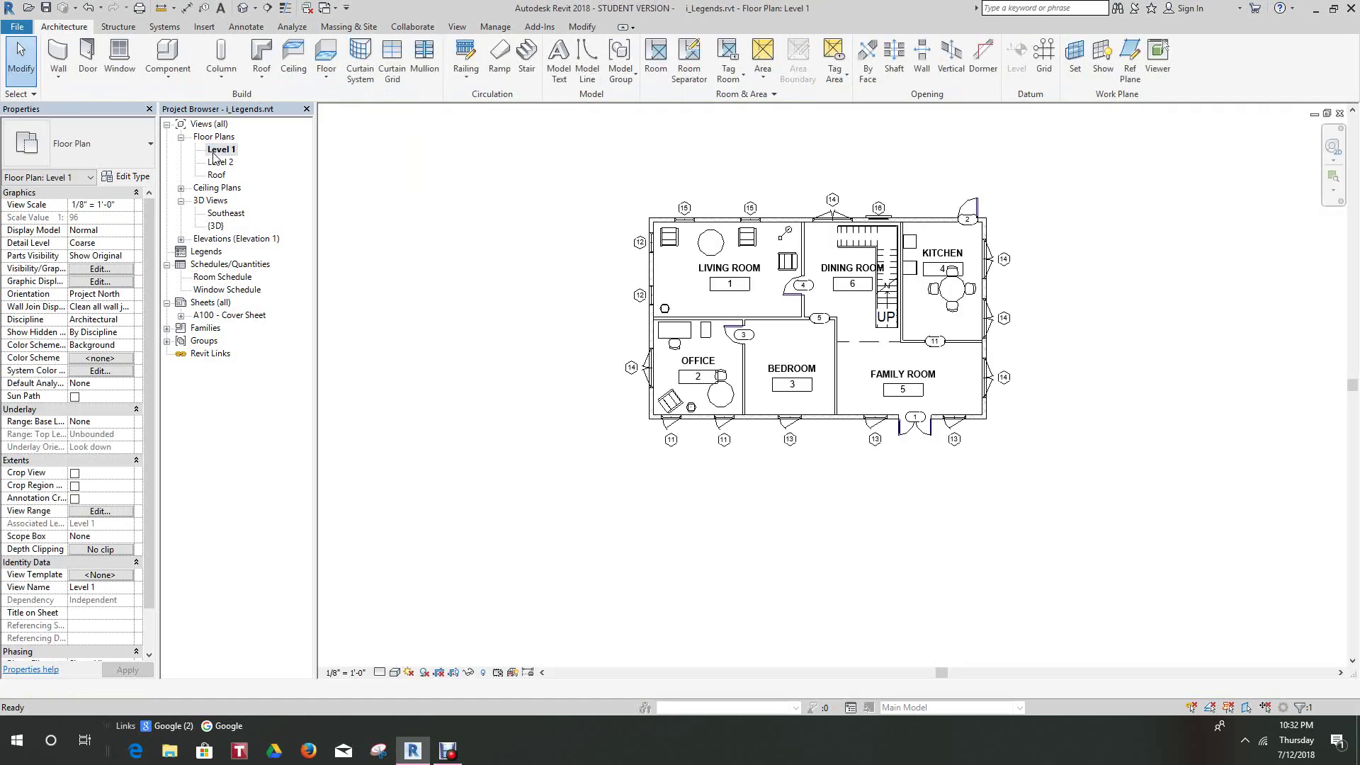
{"action": "left_click", "coordinate": [734, 283]}
{"action": "scroll", "coordinate": [734, 283], "scroll_direction": "up", "scroll_amount": 2}
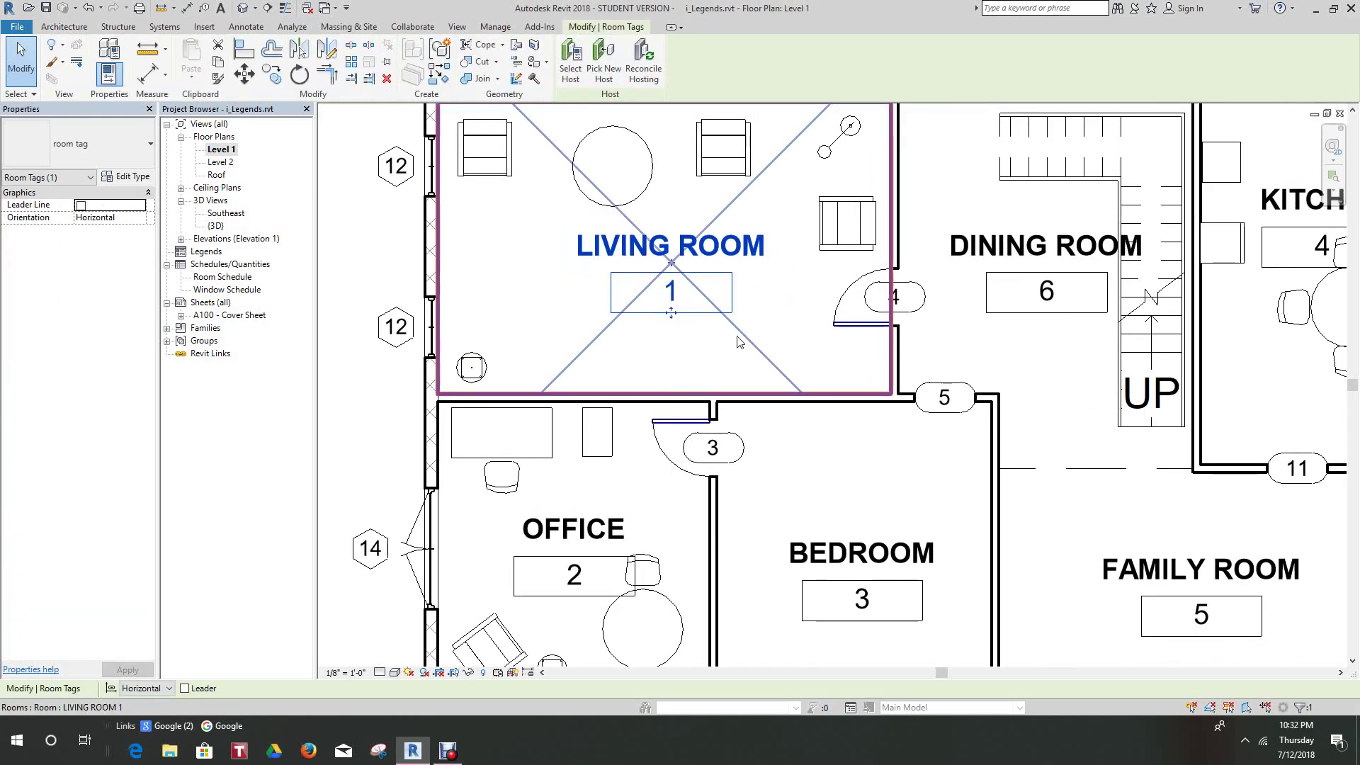
{"action": "key", "text": "Escape"}
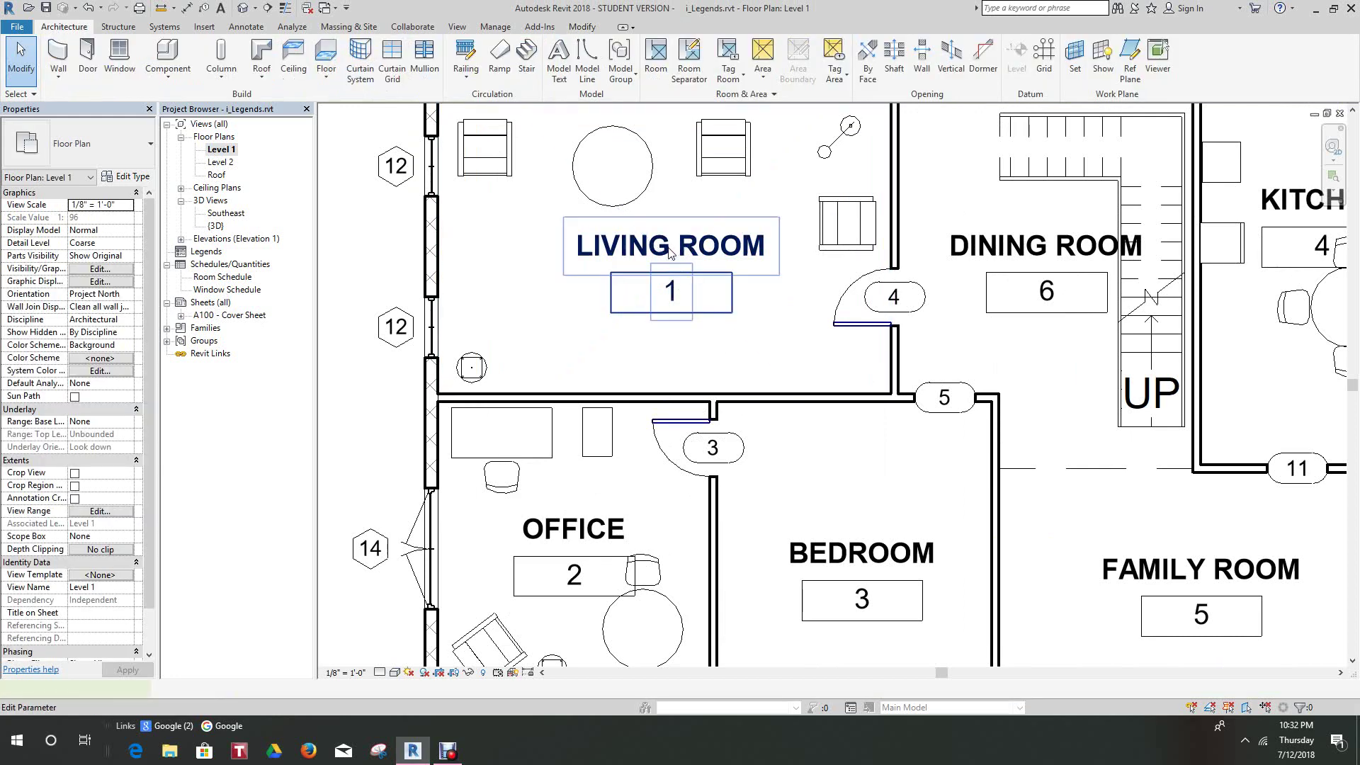
Inspect the Living Room tag's label, cancelling the edit without changes.
{"action": "left_click", "coordinate": [670, 251]}
{"action": "left_click", "coordinate": [669, 252]}
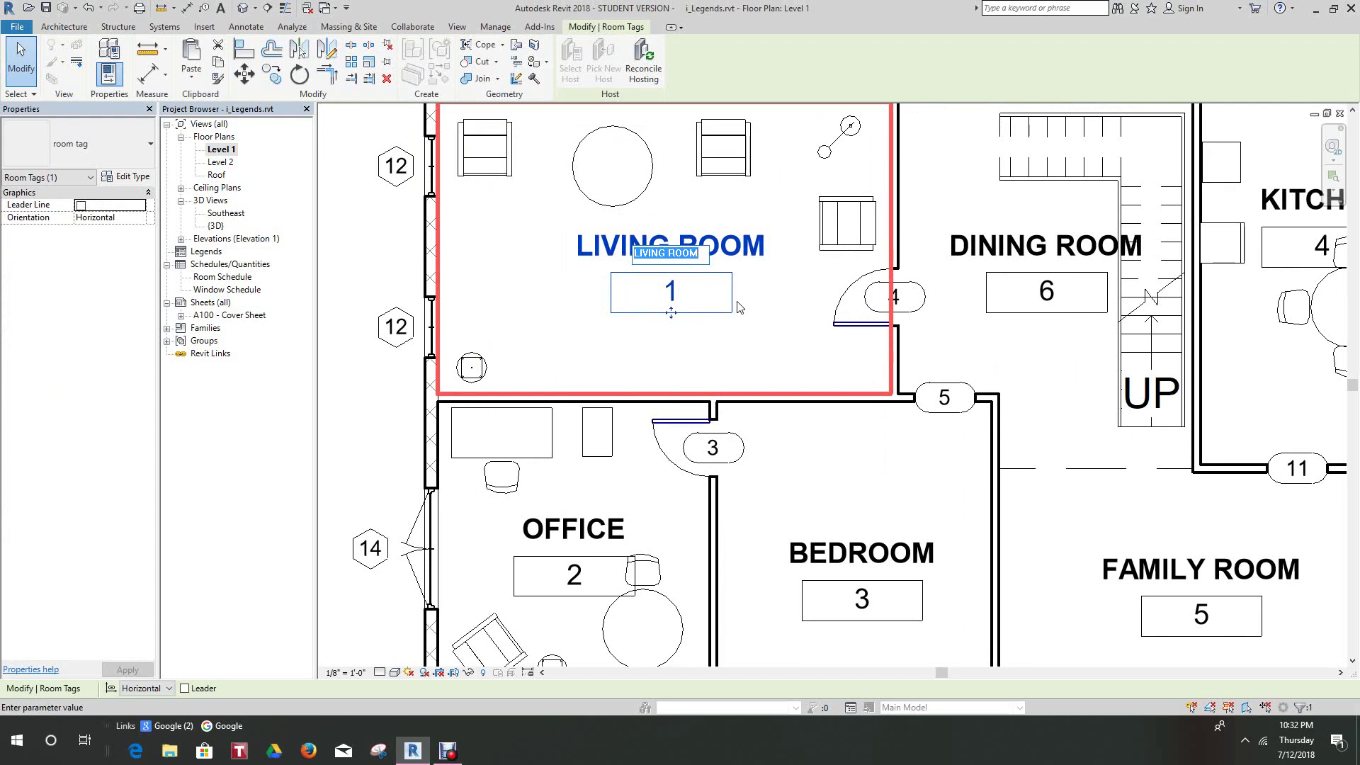
{"action": "key", "text": "Escape"}
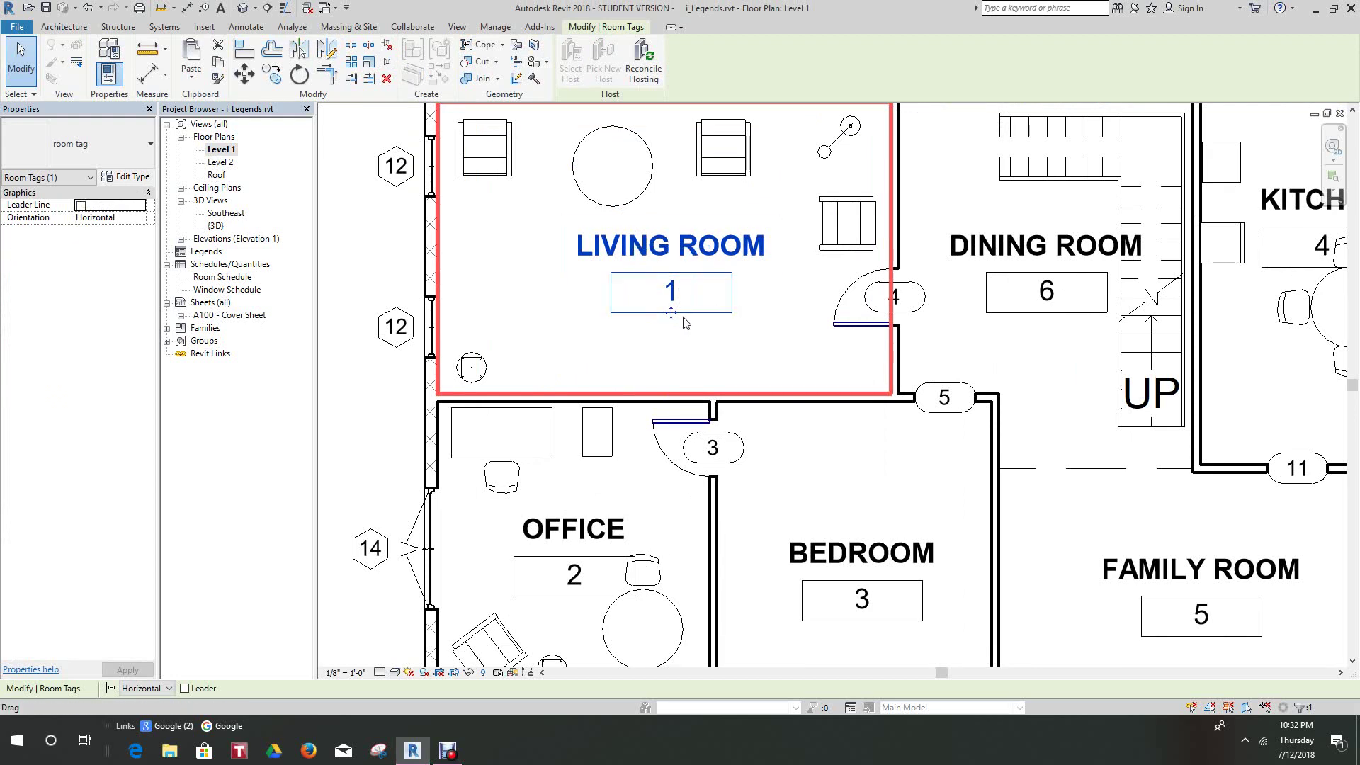
{"action": "key", "text": "Escape"}
{"action": "left_click", "coordinate": [685, 315]}
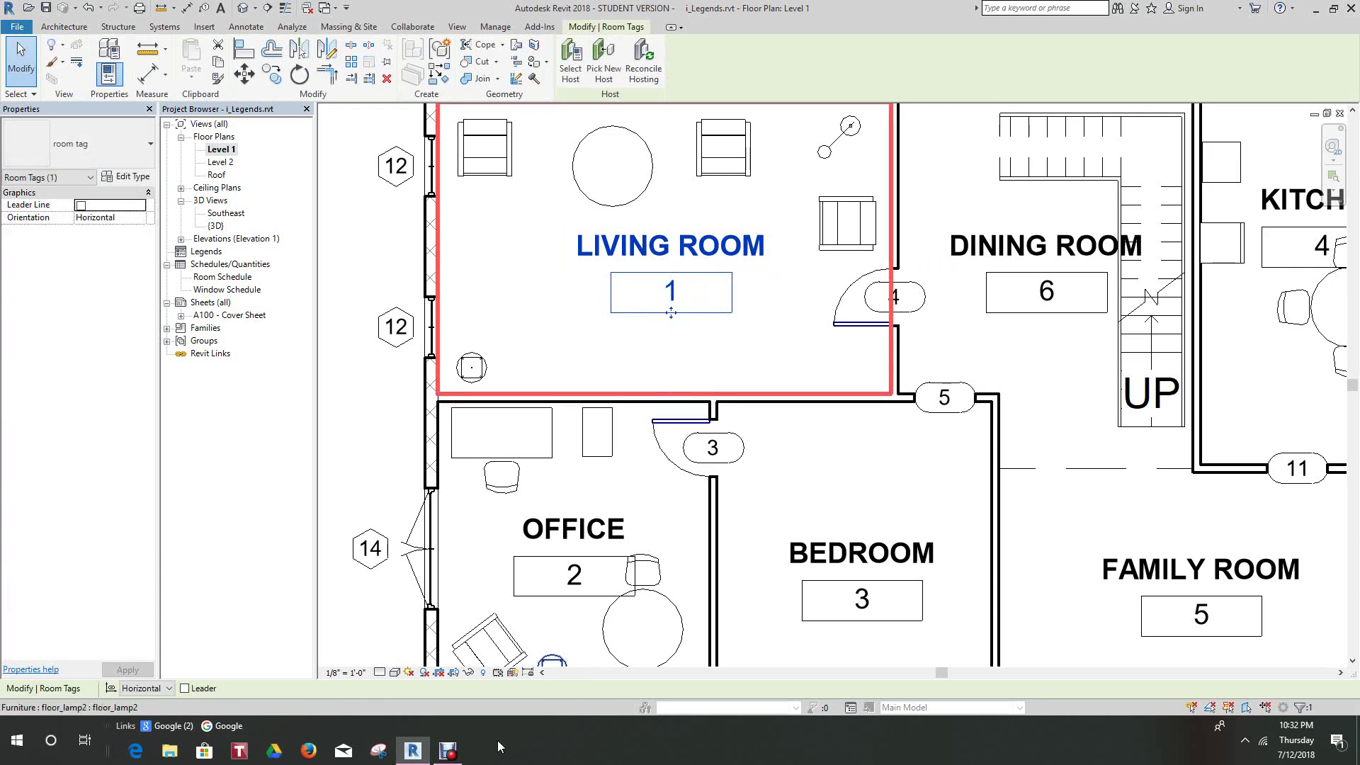
{"action": "left_click", "coordinate": [448, 750]}
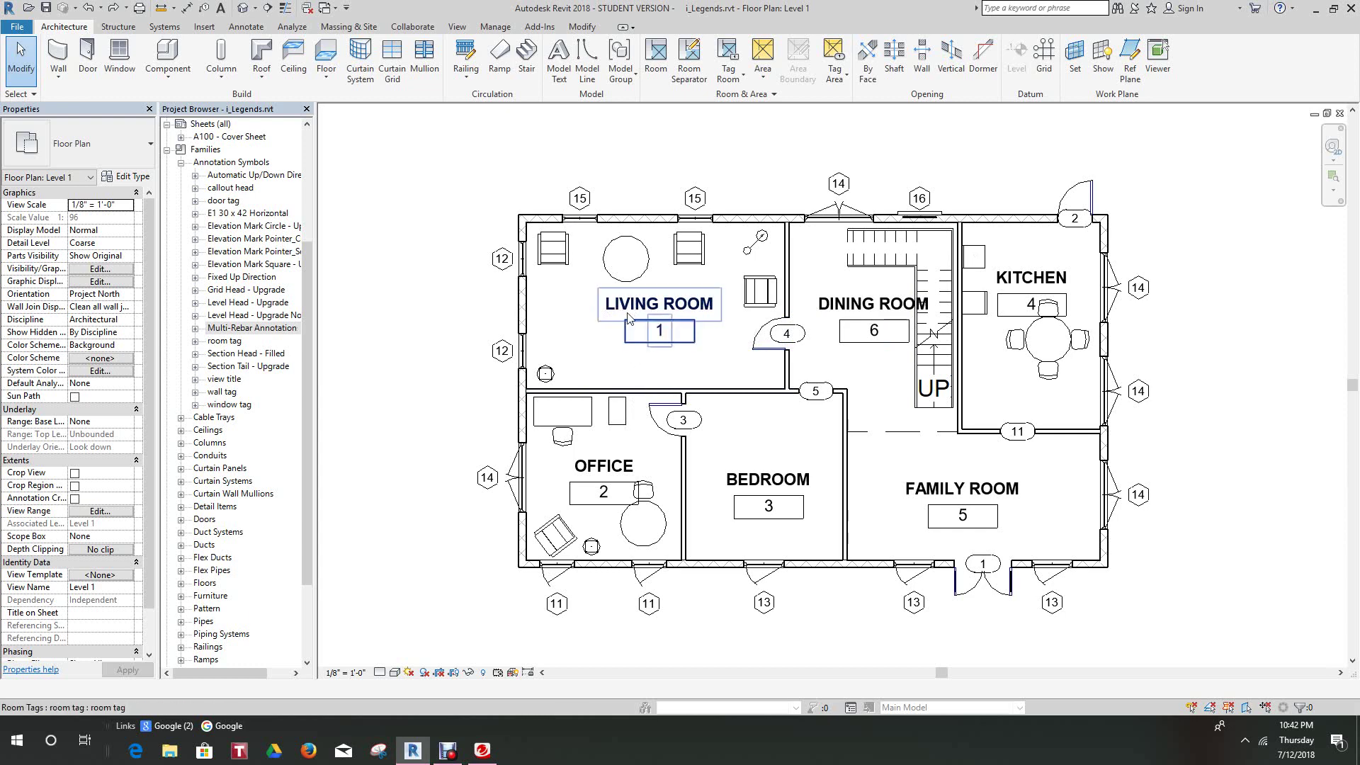
Load Annotations\Room Tag.rfa for the room tag, overwriting the existing version.
{"action": "left_click", "coordinate": [629, 318]}
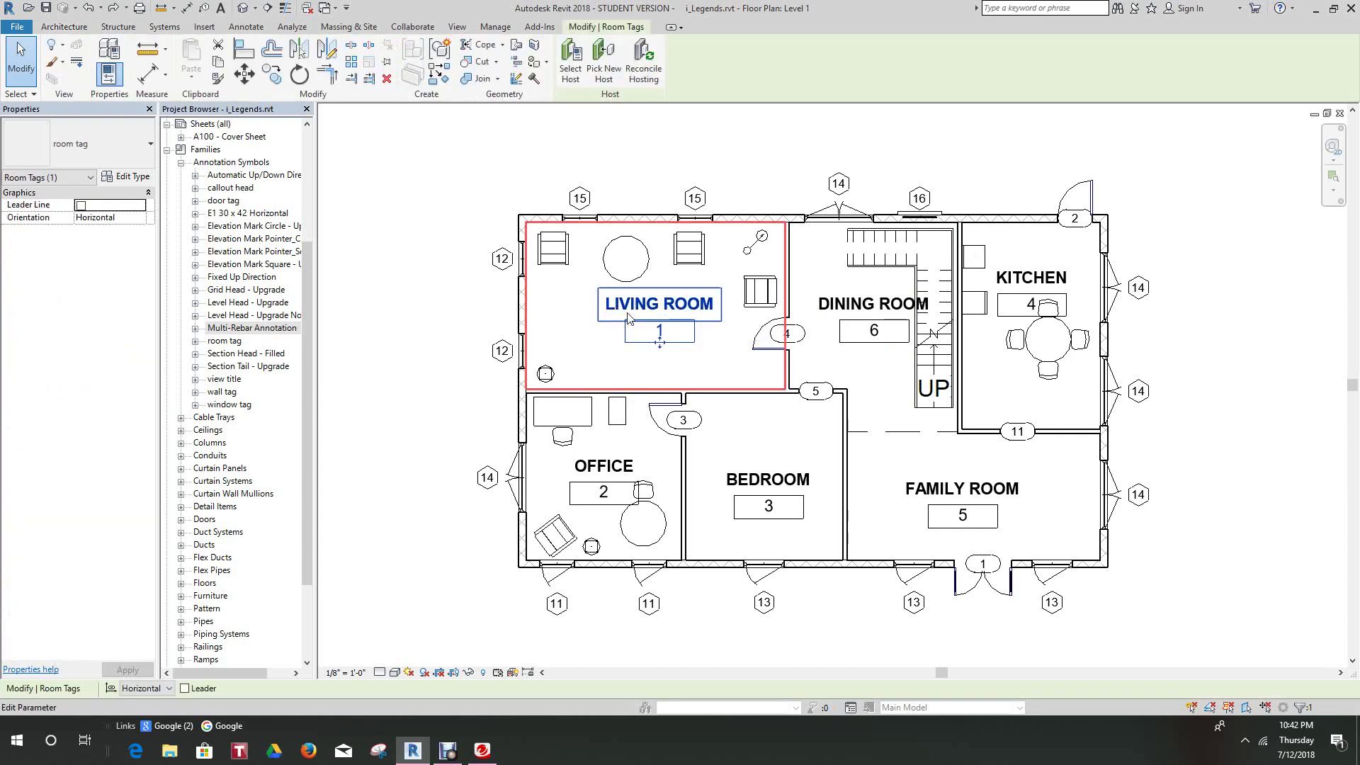
{"action": "left_click", "coordinate": [131, 177]}
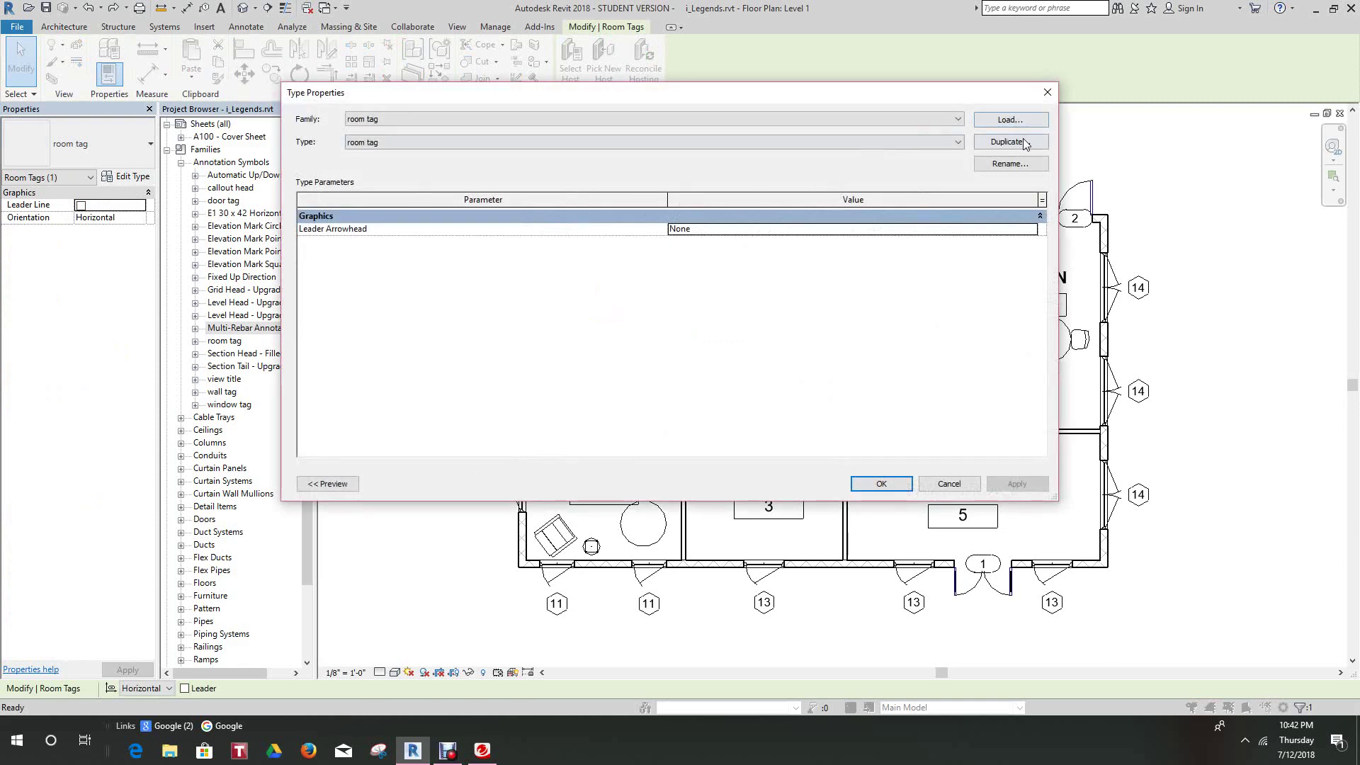
{"action": "left_click", "coordinate": [1018, 121]}
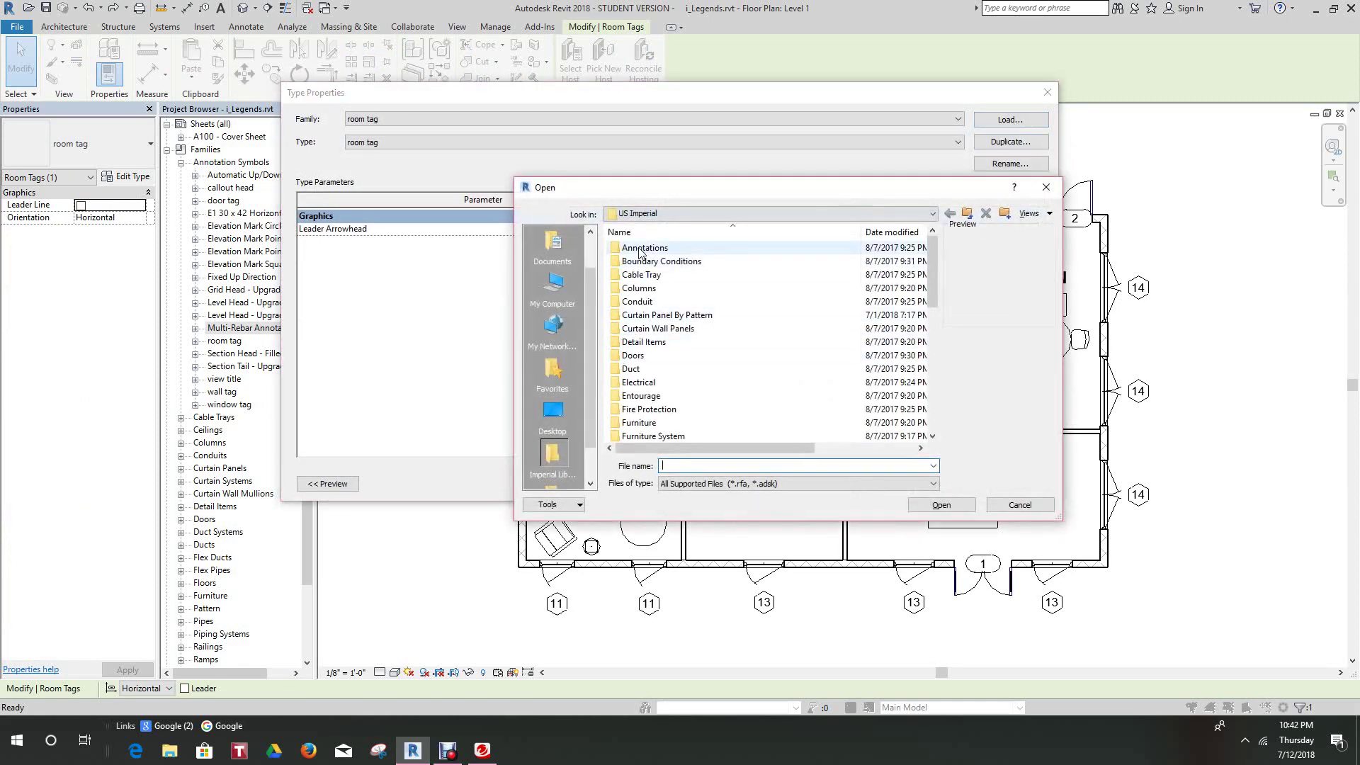
{"action": "double_click", "coordinate": [639, 248]}
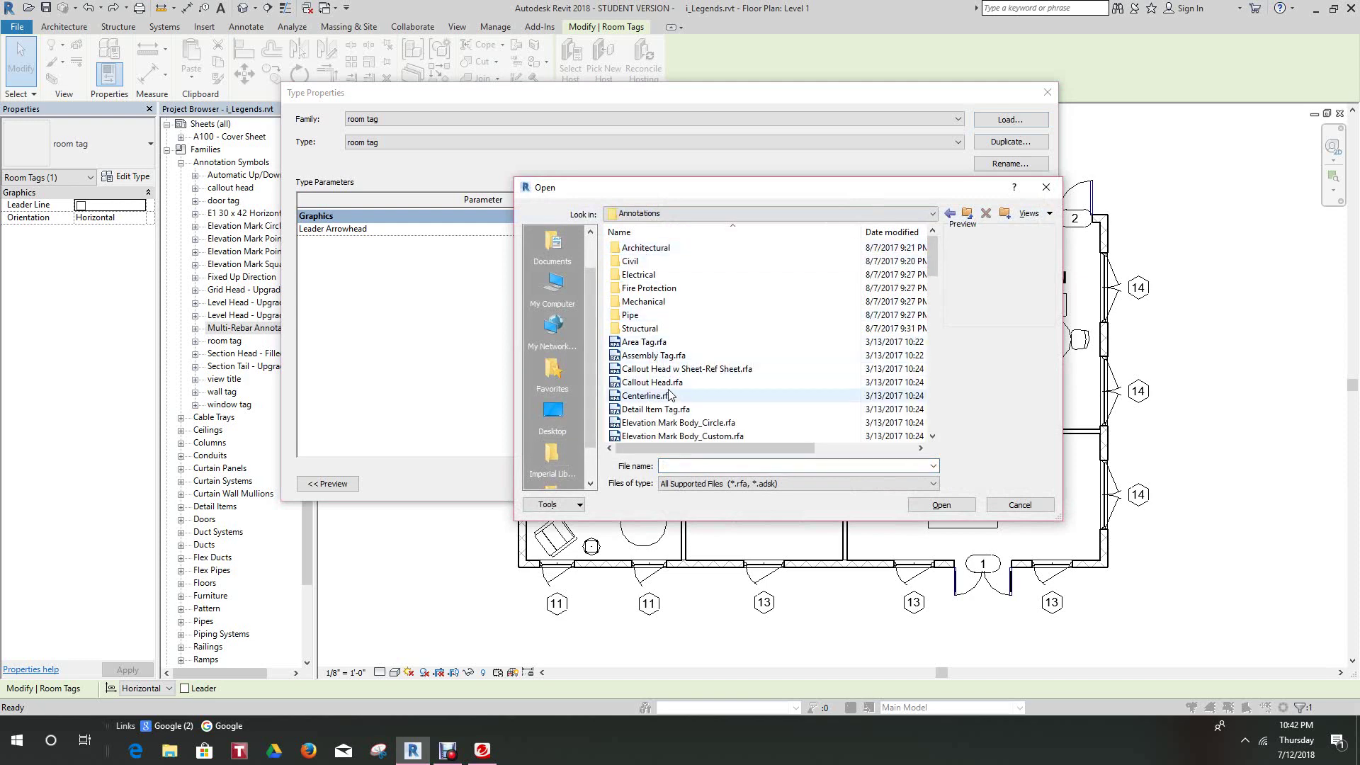
{"action": "scroll", "coordinate": [646, 349], "scroll_direction": "down", "scroll_amount": 2}
{"action": "scroll", "coordinate": [646, 351], "scroll_direction": "down", "scroll_amount": 7}
{"action": "scroll", "coordinate": [646, 354], "scroll_direction": "down", "scroll_amount": 2}
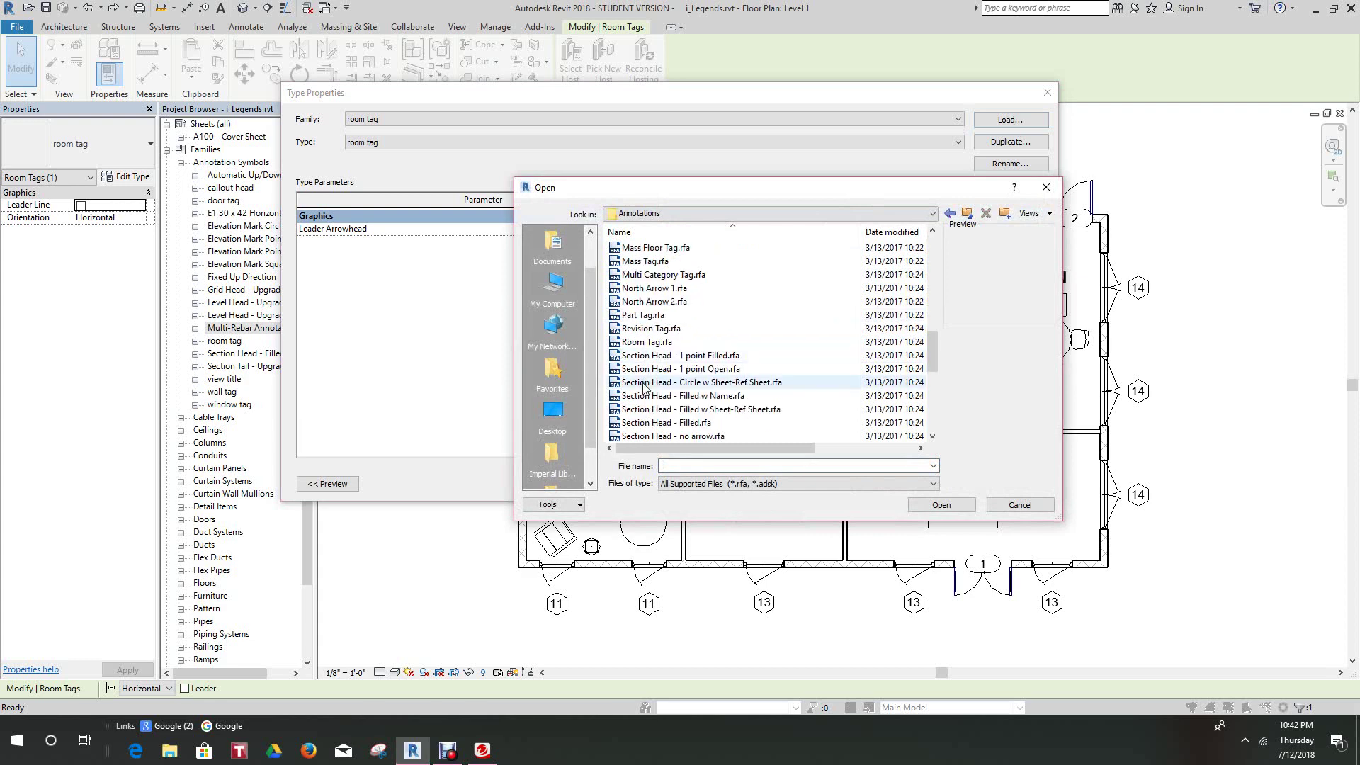
{"action": "left_click", "coordinate": [636, 344]}
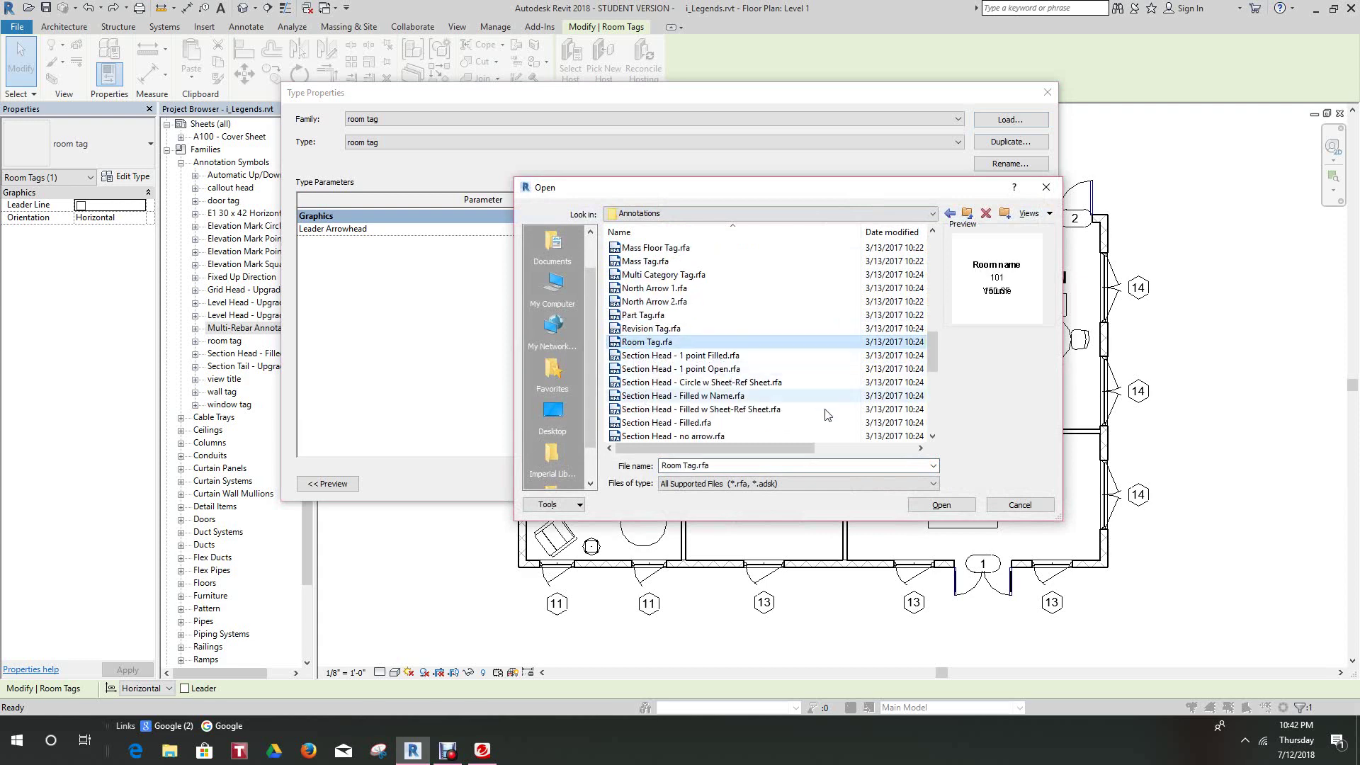
{"action": "left_click", "coordinate": [950, 510]}
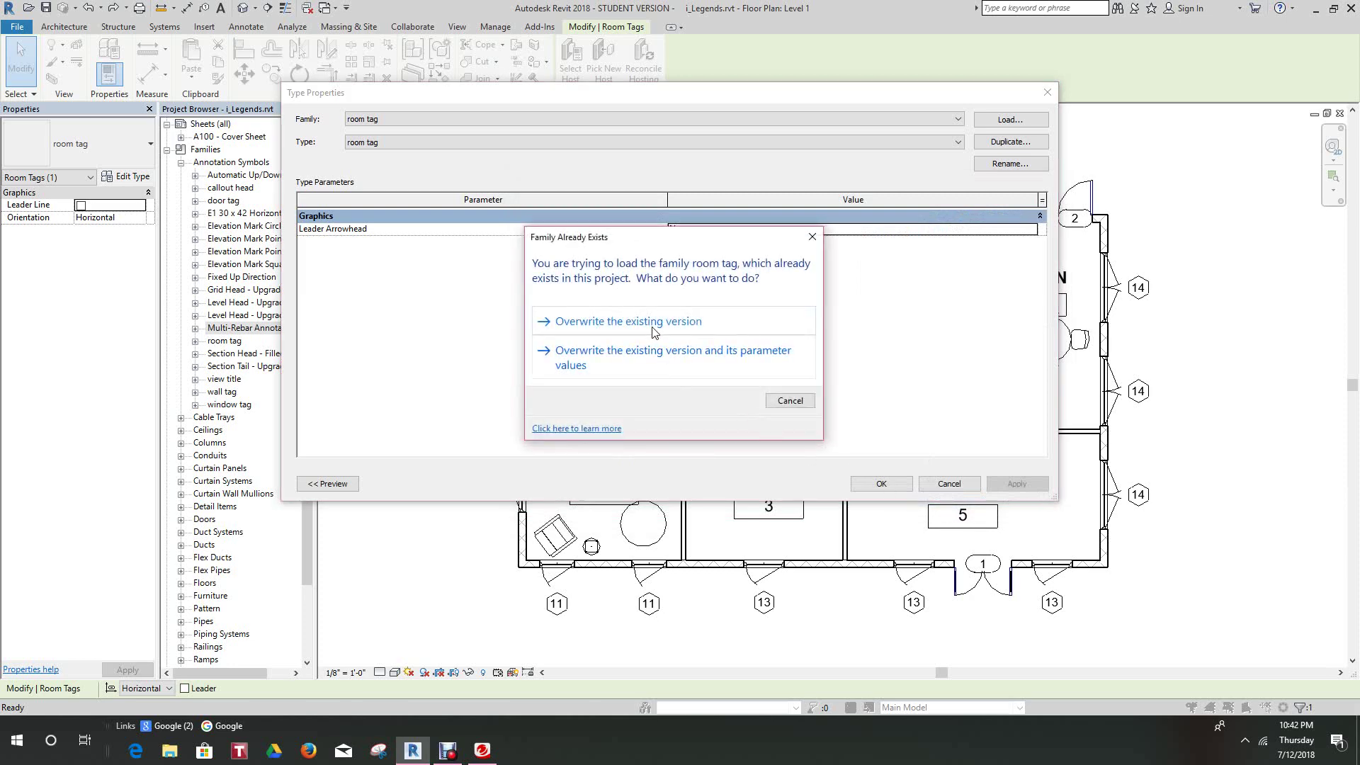
{"action": "left_click", "coordinate": [653, 323]}
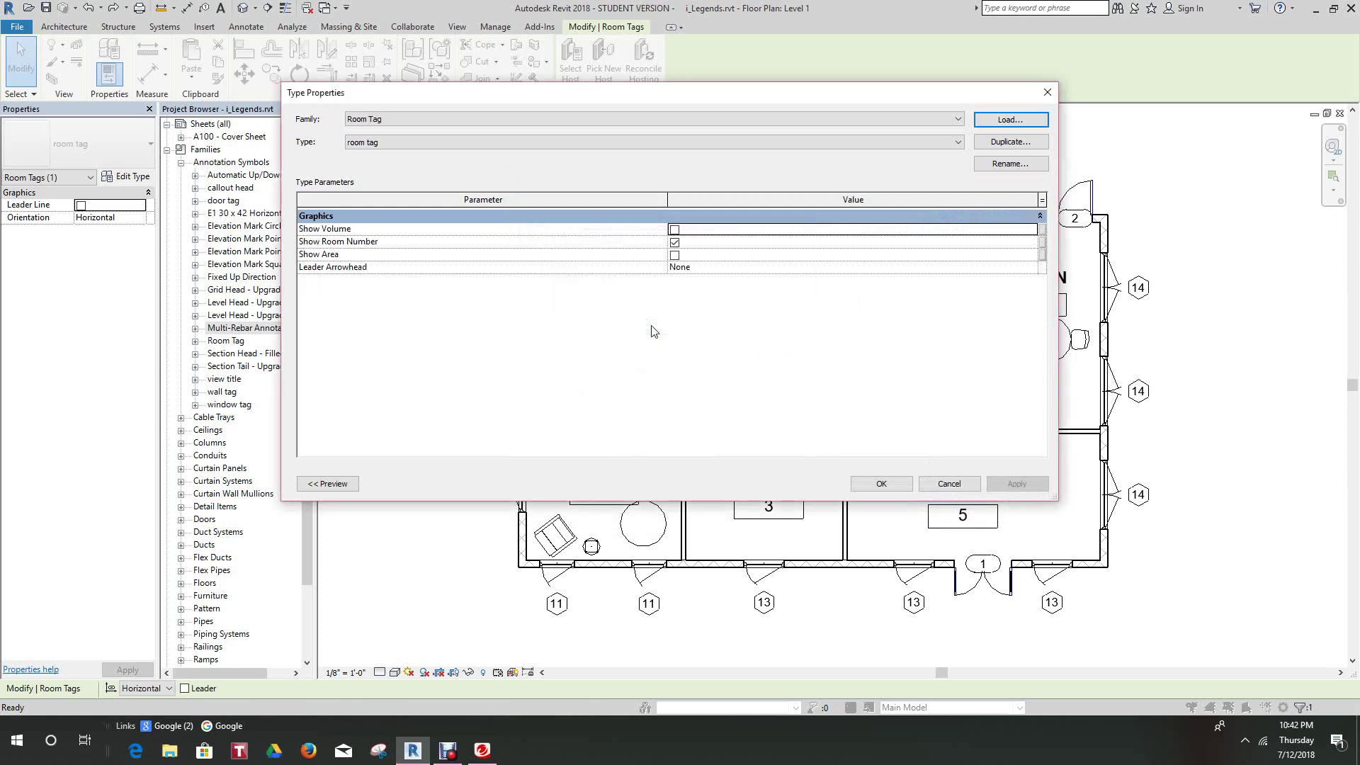
Turn on Show Volume in the room tag type and apply it.
{"action": "left_click", "coordinate": [674, 229]}
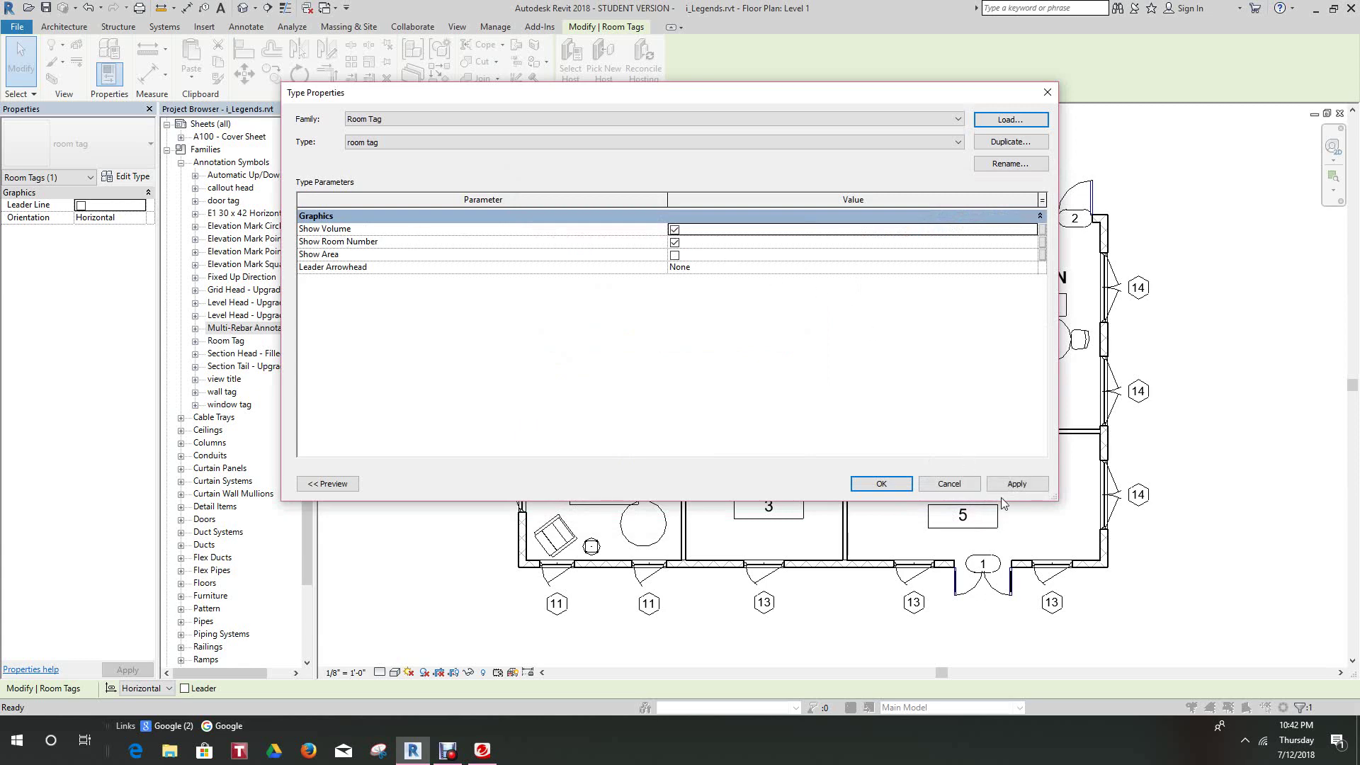
{"action": "left_click", "coordinate": [1017, 484]}
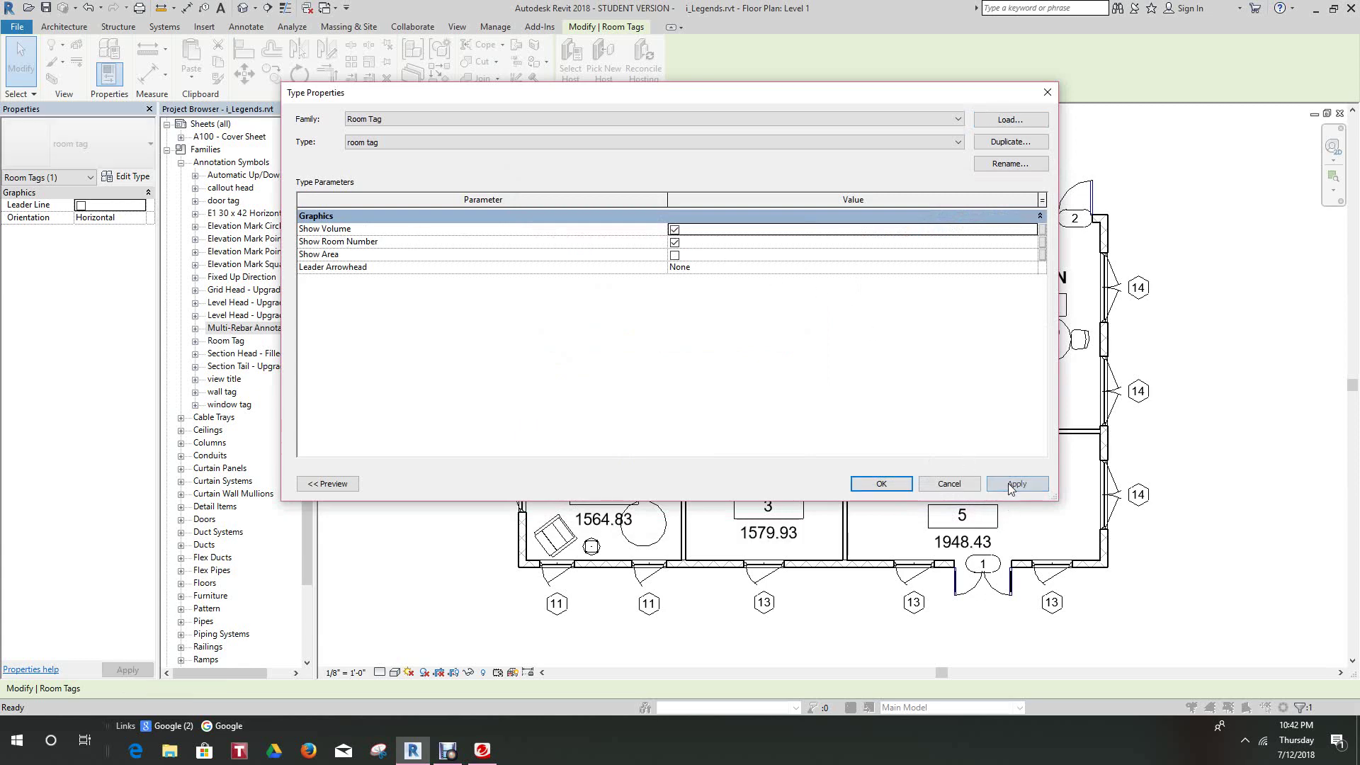
{"action": "left_click", "coordinate": [882, 483]}
Deselect the Living Room tag, zoom out over Level 1, and collapse Families.
{"action": "scroll", "coordinate": [829, 358], "scroll_direction": "up", "scroll_amount": 2}
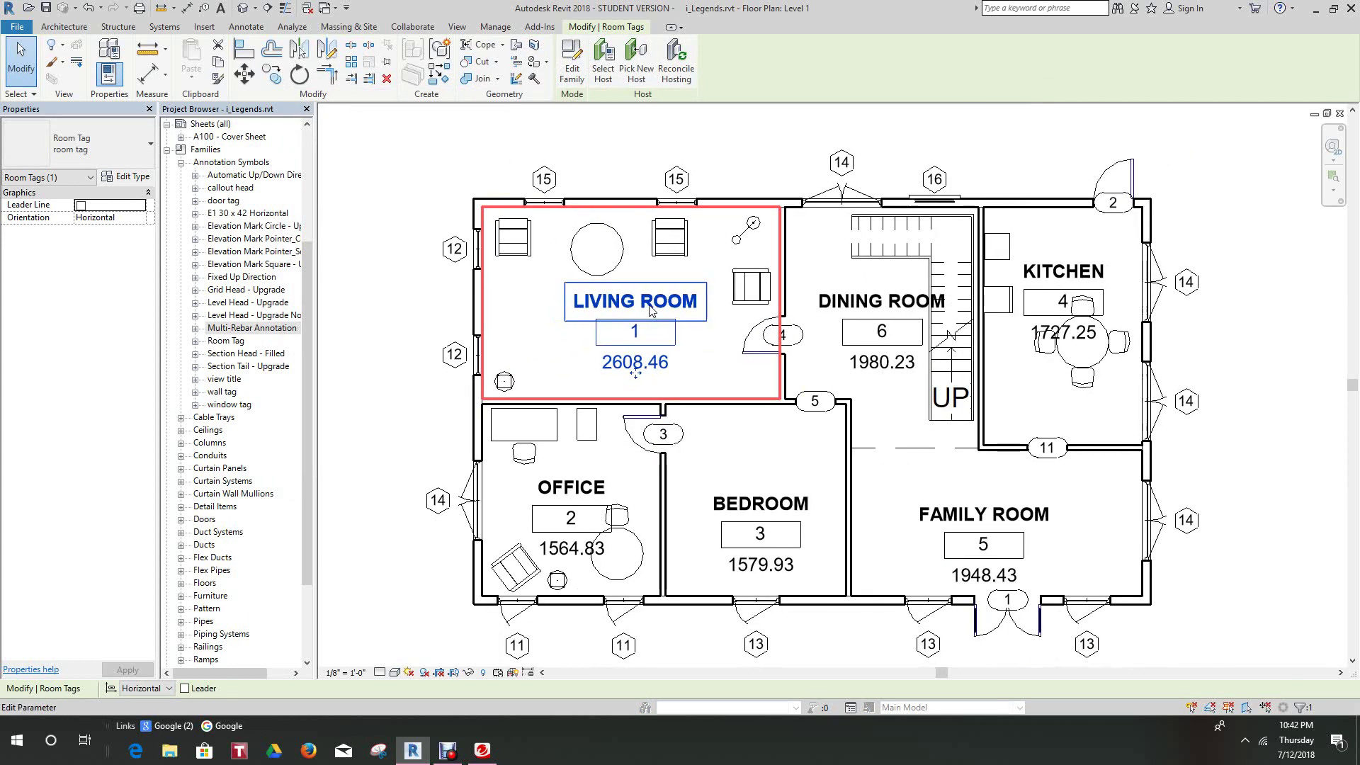
{"action": "scroll", "coordinate": [650, 309], "scroll_direction": "up", "scroll_amount": 1}
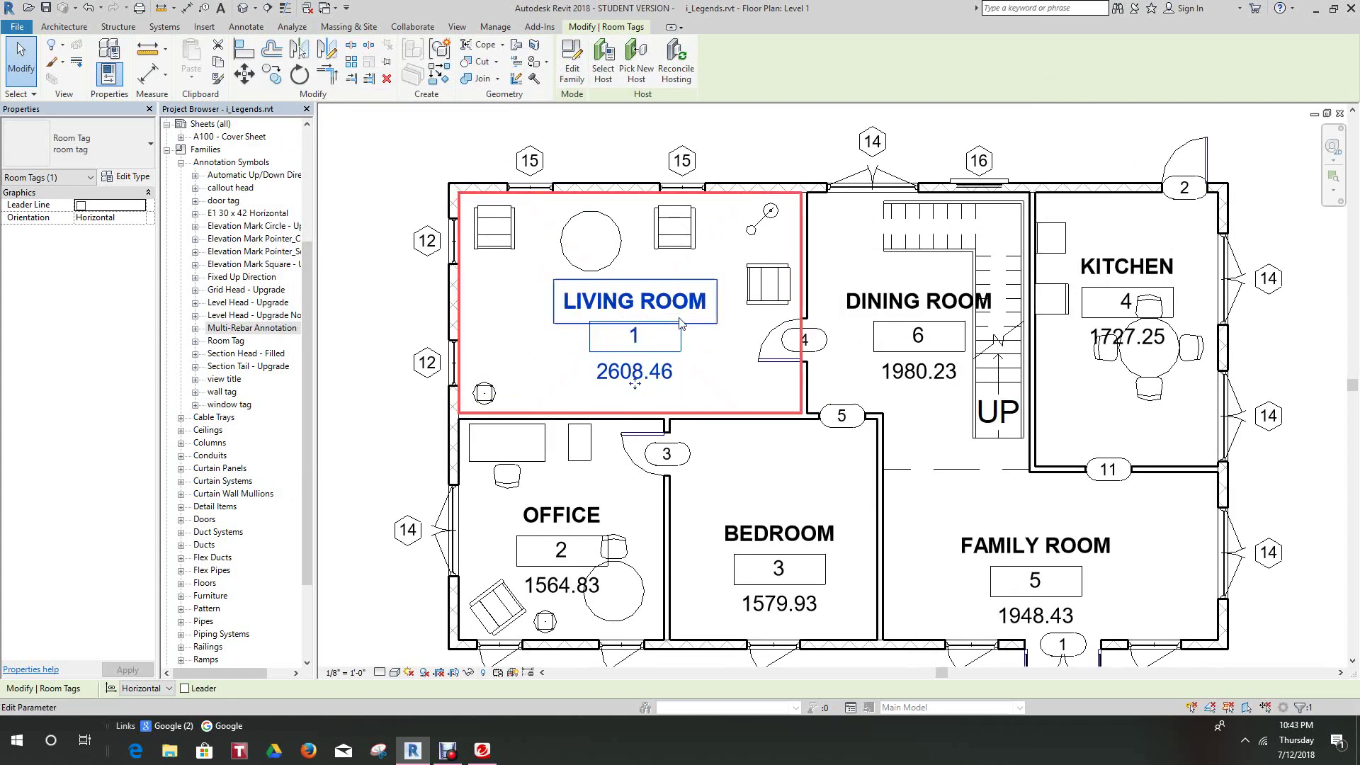
{"action": "scroll", "coordinate": [659, 377], "scroll_direction": "down", "scroll_amount": 1}
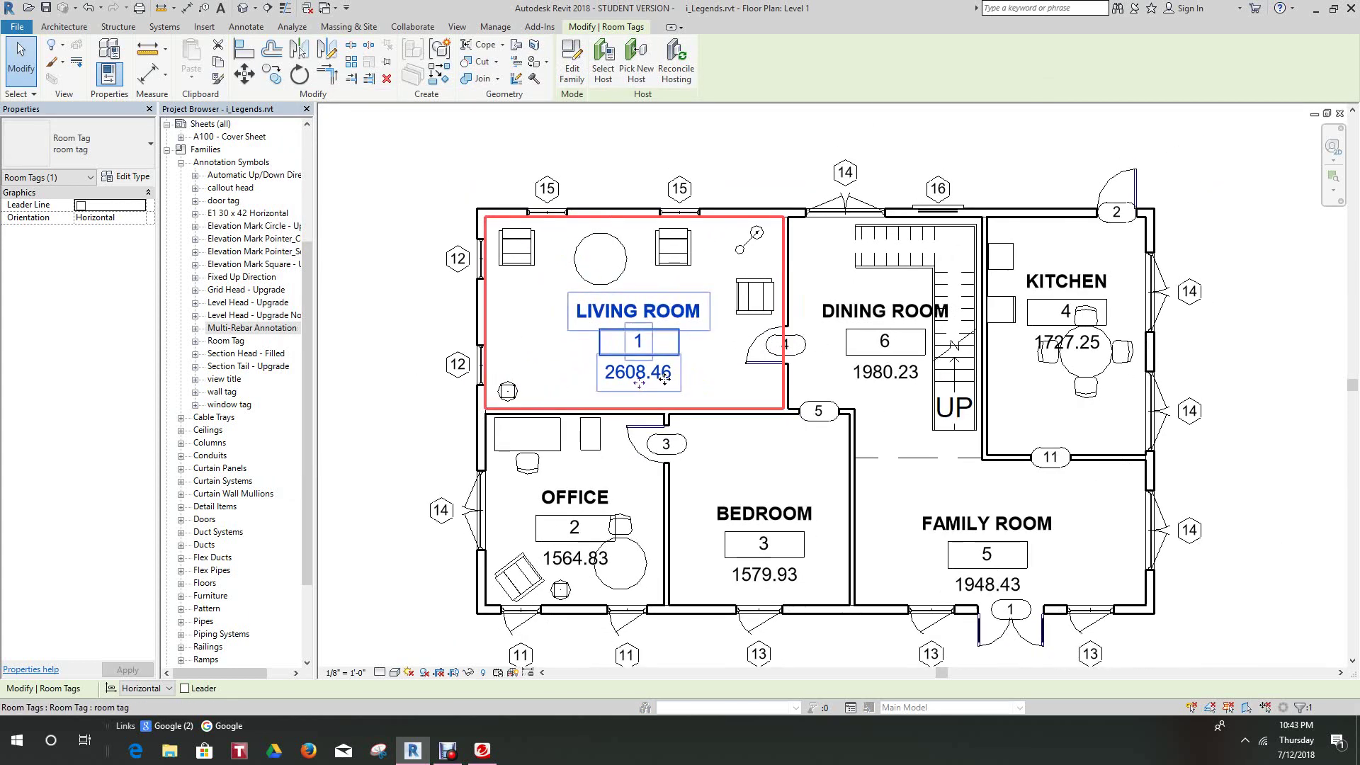
{"action": "scroll", "coordinate": [664, 379], "scroll_direction": "down", "scroll_amount": 2}
{"action": "left_click", "coordinate": [690, 199]}
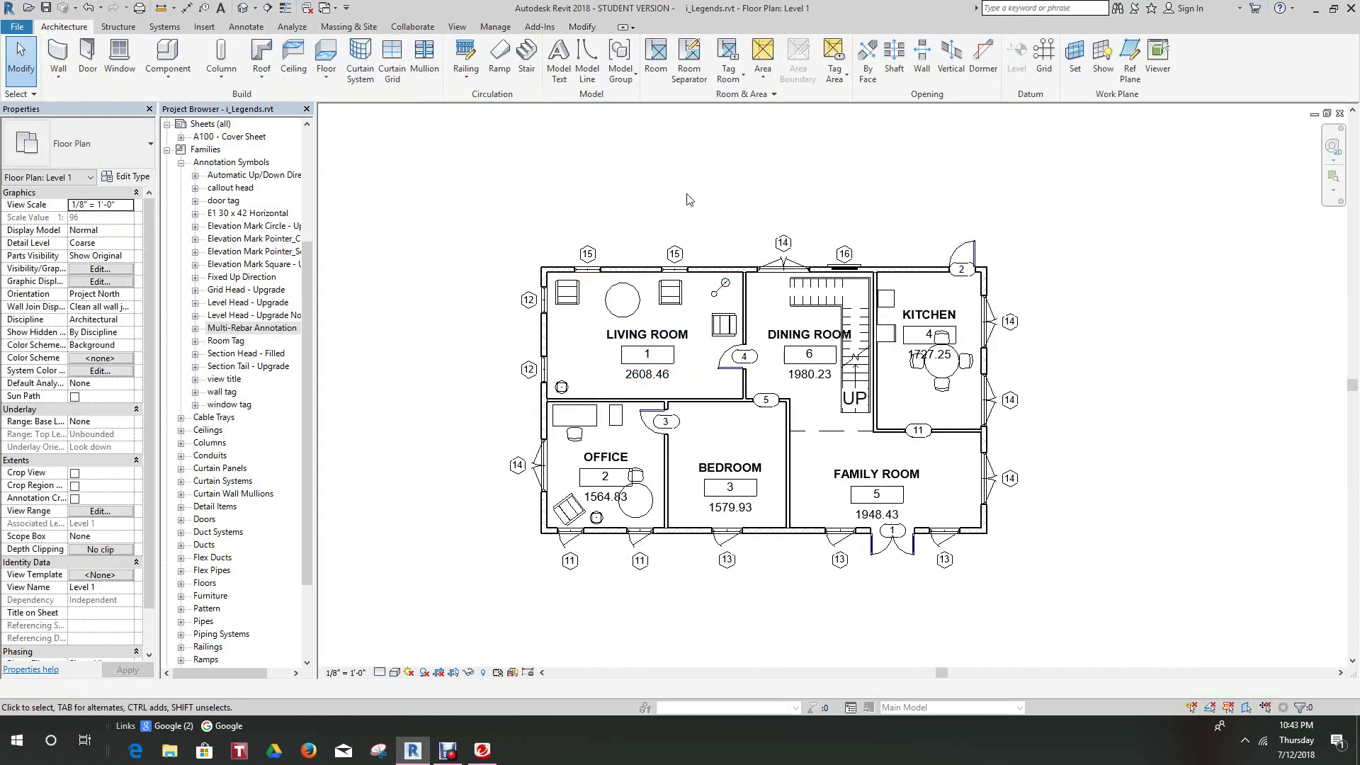
{"action": "scroll", "coordinate": [689, 200], "scroll_direction": "down", "scroll_amount": 2}
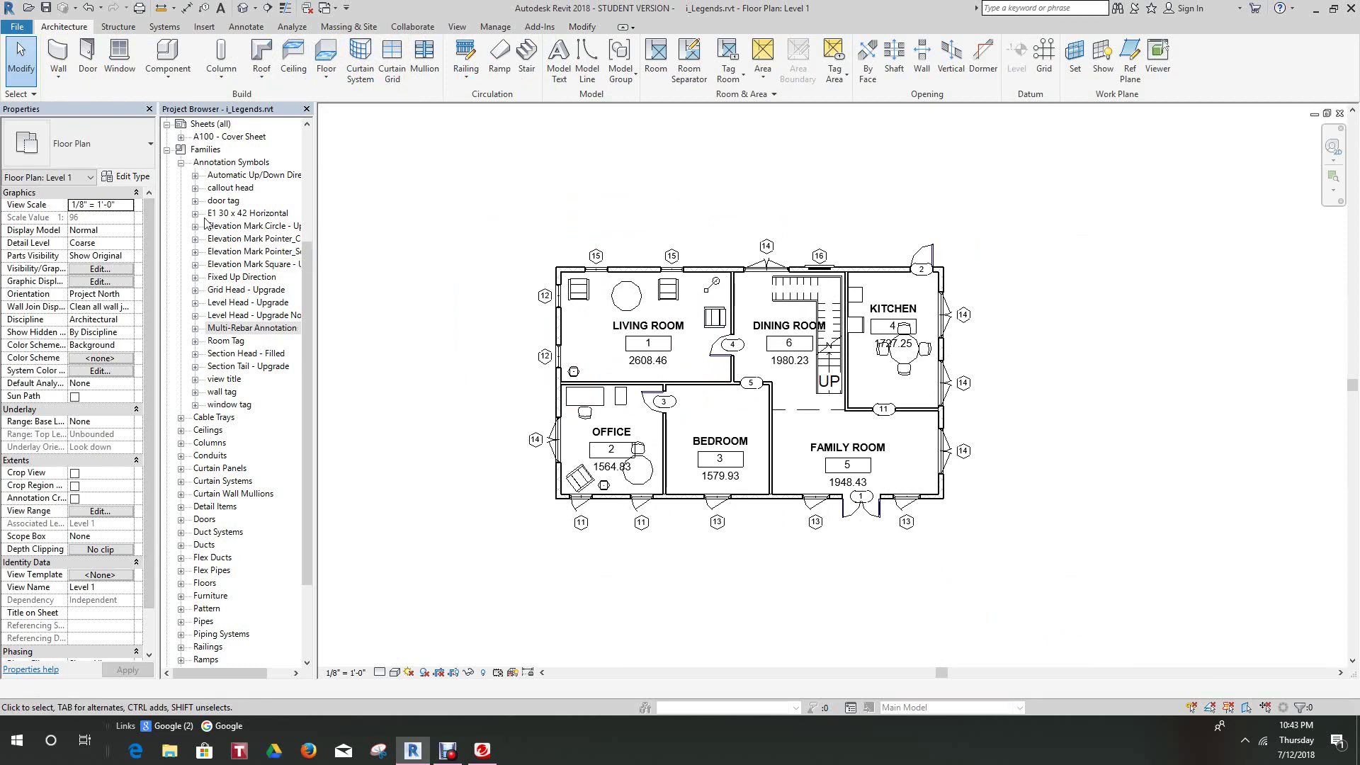
{"action": "left_click", "coordinate": [169, 151]}
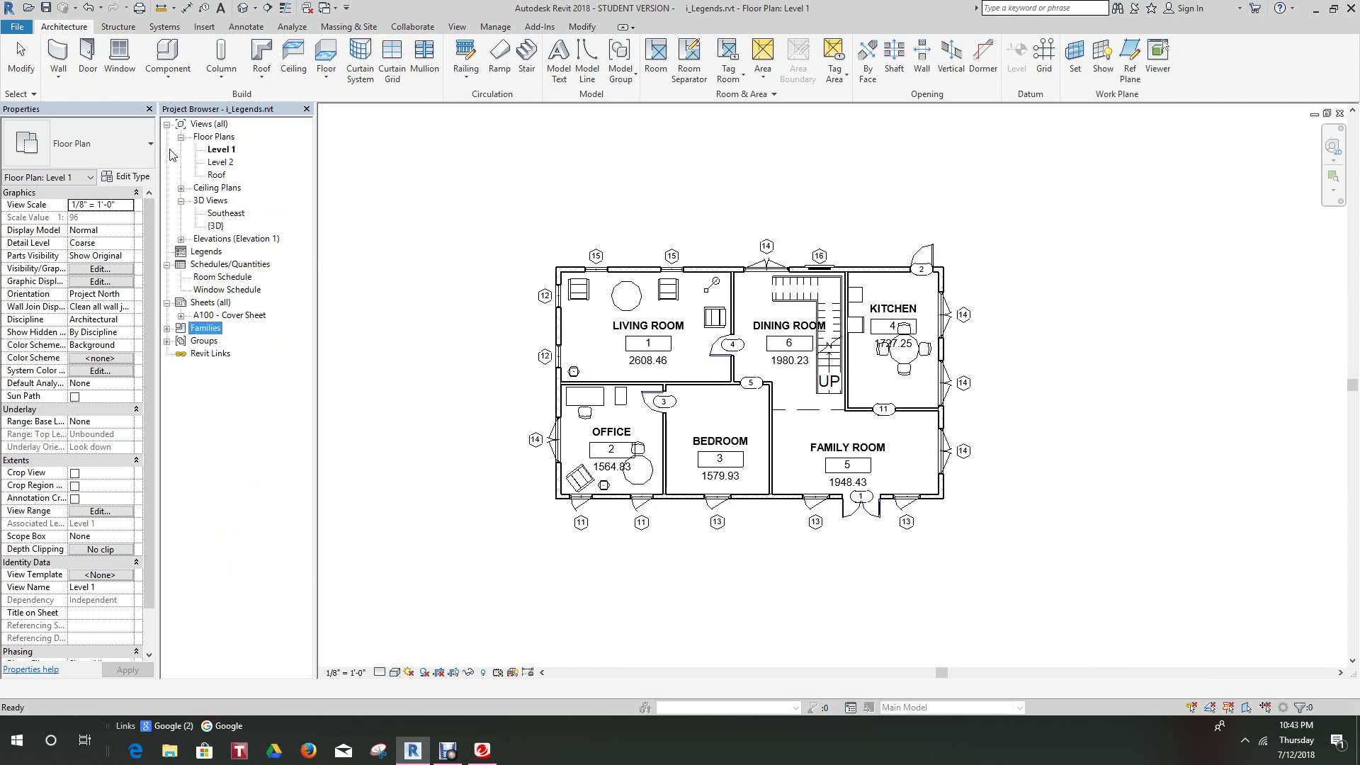
Open the Room Schedule's fields and move Name above Area.
{"action": "double_click", "coordinate": [213, 277]}
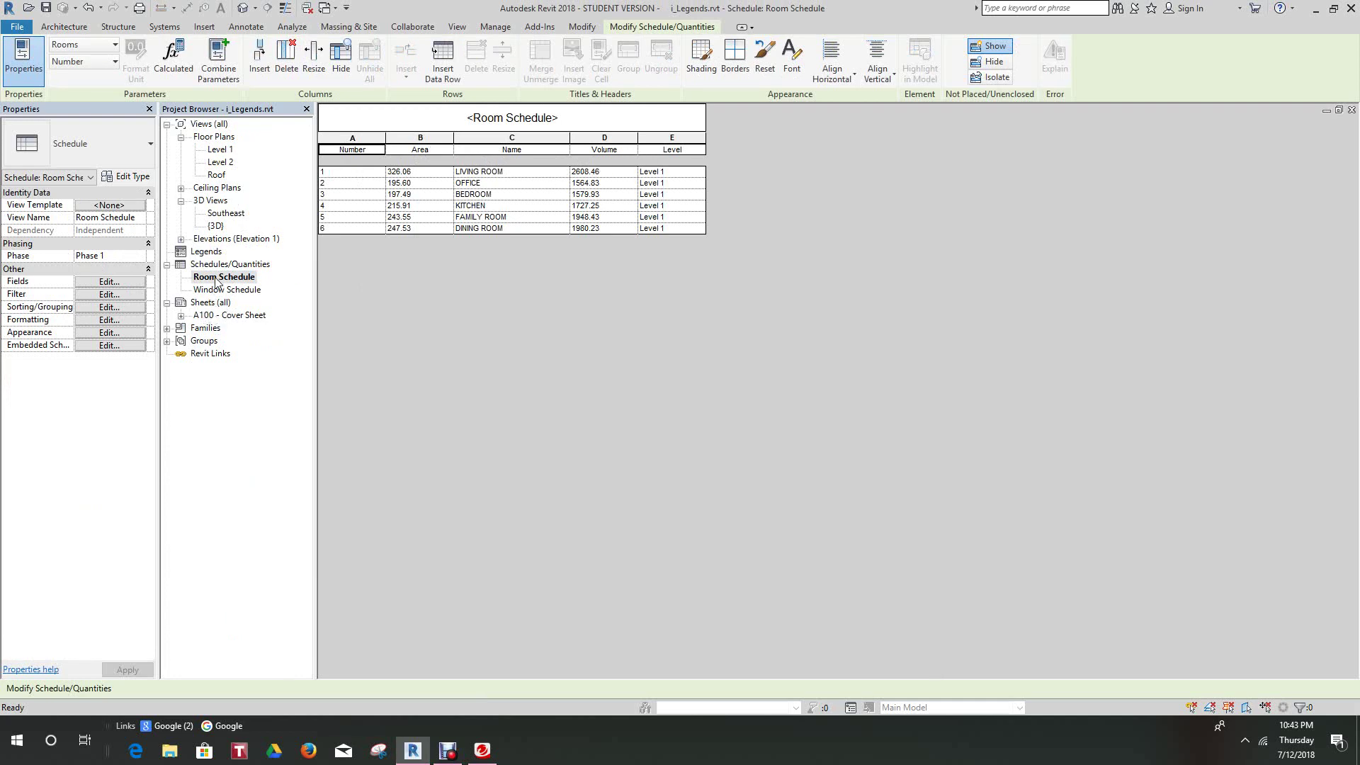
{"action": "left_click", "coordinate": [94, 282]}
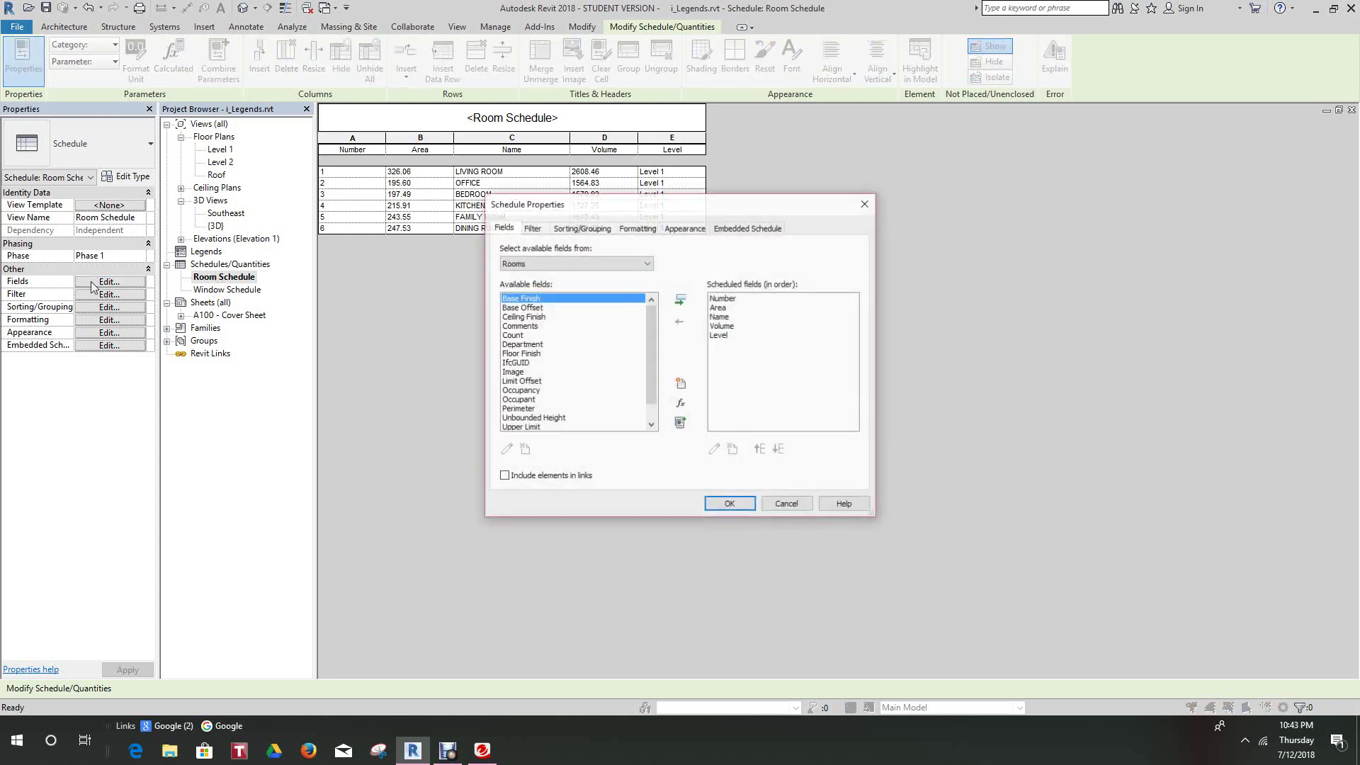
{"action": "left_click", "coordinate": [730, 320]}
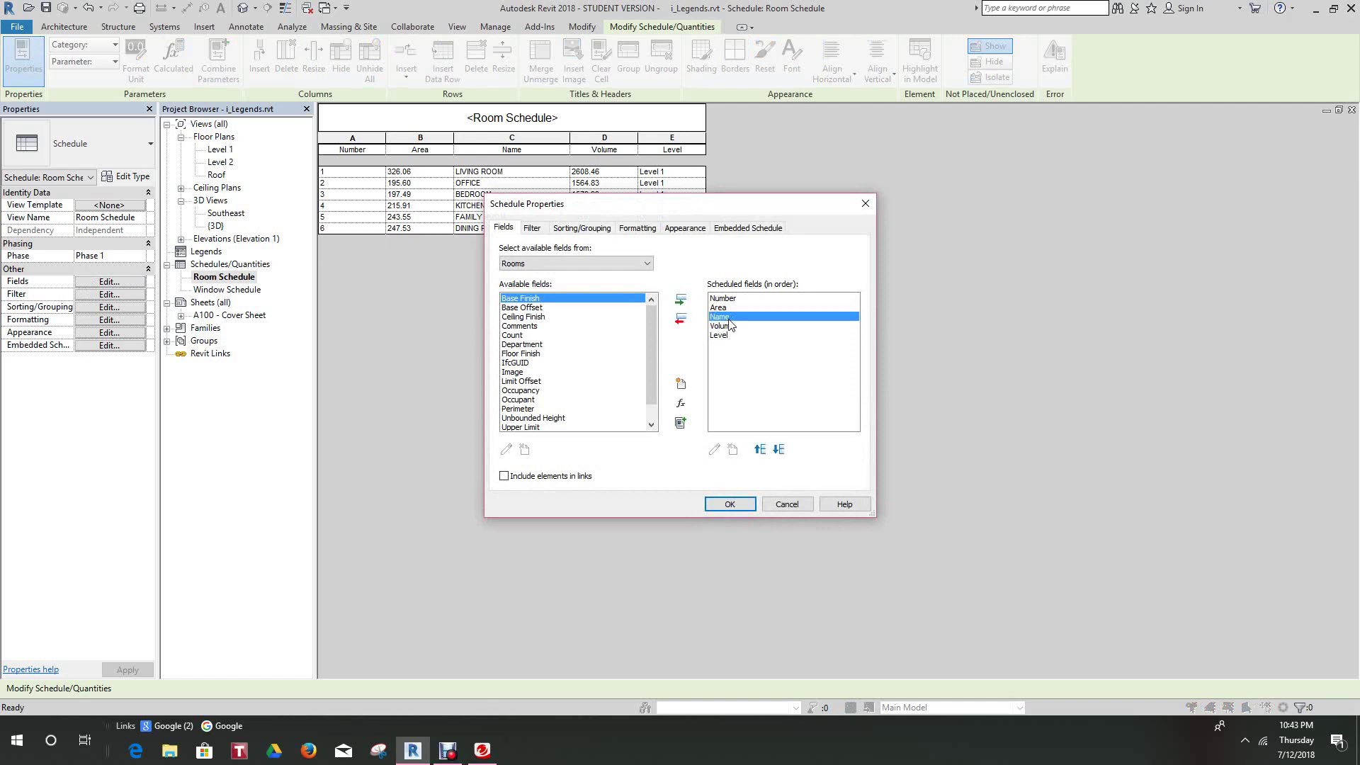
{"action": "left_click", "coordinate": [760, 450]}
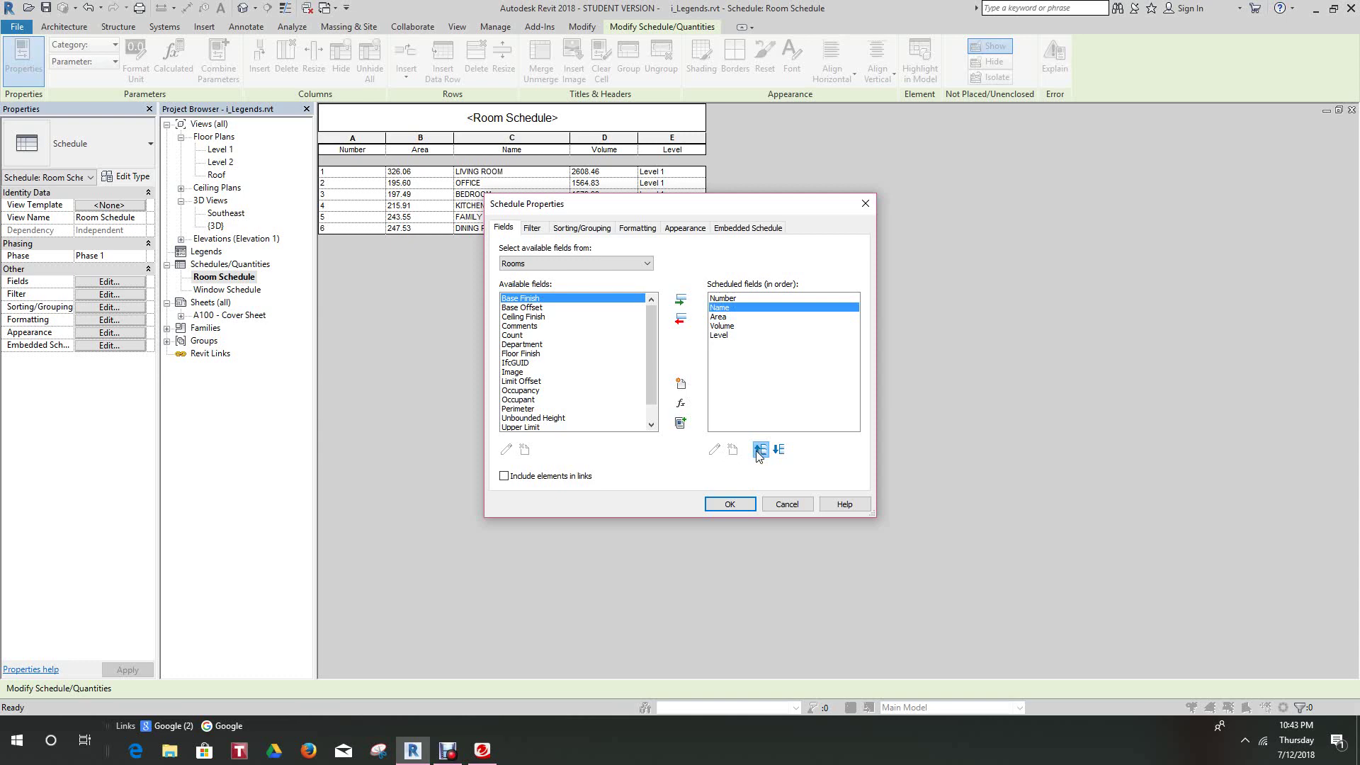
Move Level up to second place, giving Number, Level, Name, Area, Volume.
{"action": "left_click", "coordinate": [720, 337]}
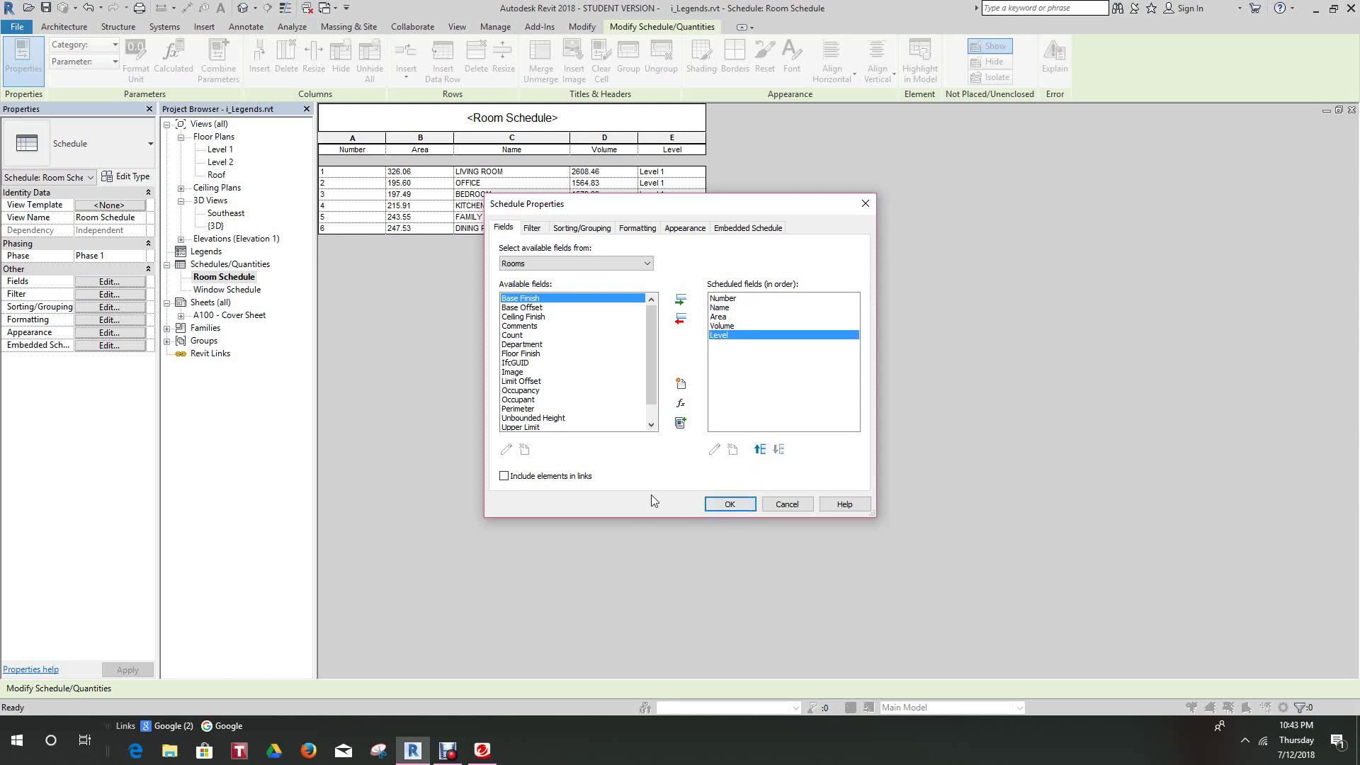
{"action": "left_click", "coordinate": [761, 450]}
{"action": "left_click", "coordinate": [761, 450]}
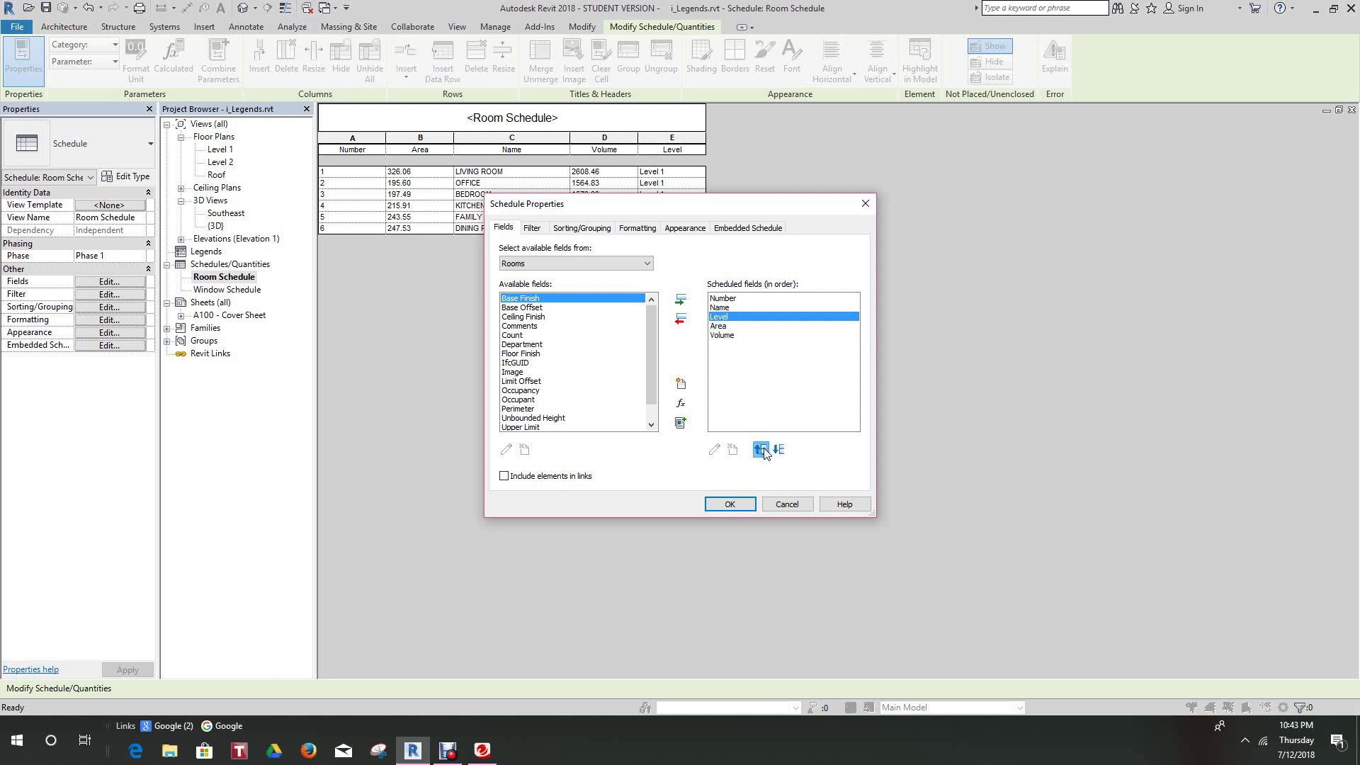
{"action": "left_click", "coordinate": [761, 450]}
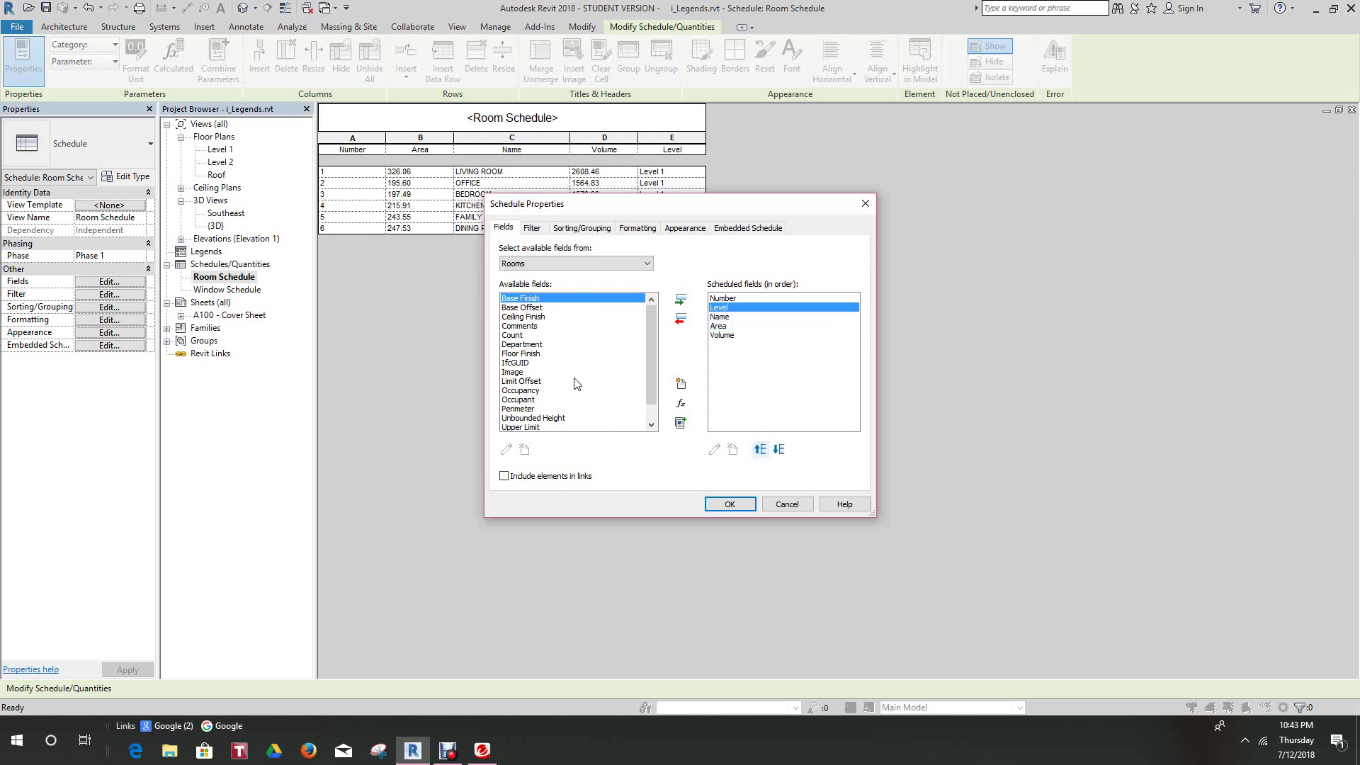
{"action": "scroll", "coordinate": [533, 372], "scroll_direction": "down", "scroll_amount": 1}
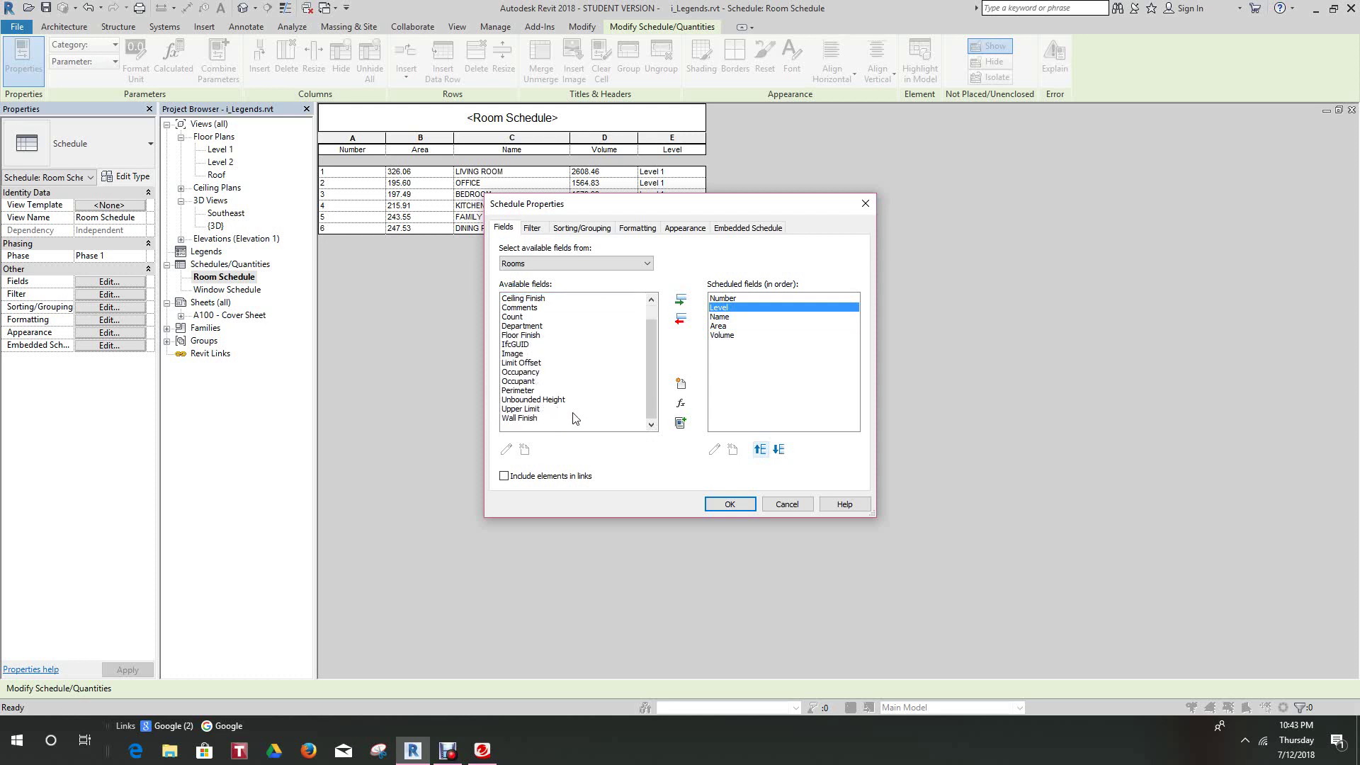
{"action": "scroll", "coordinate": [574, 416], "scroll_direction": "up", "scroll_amount": 1}
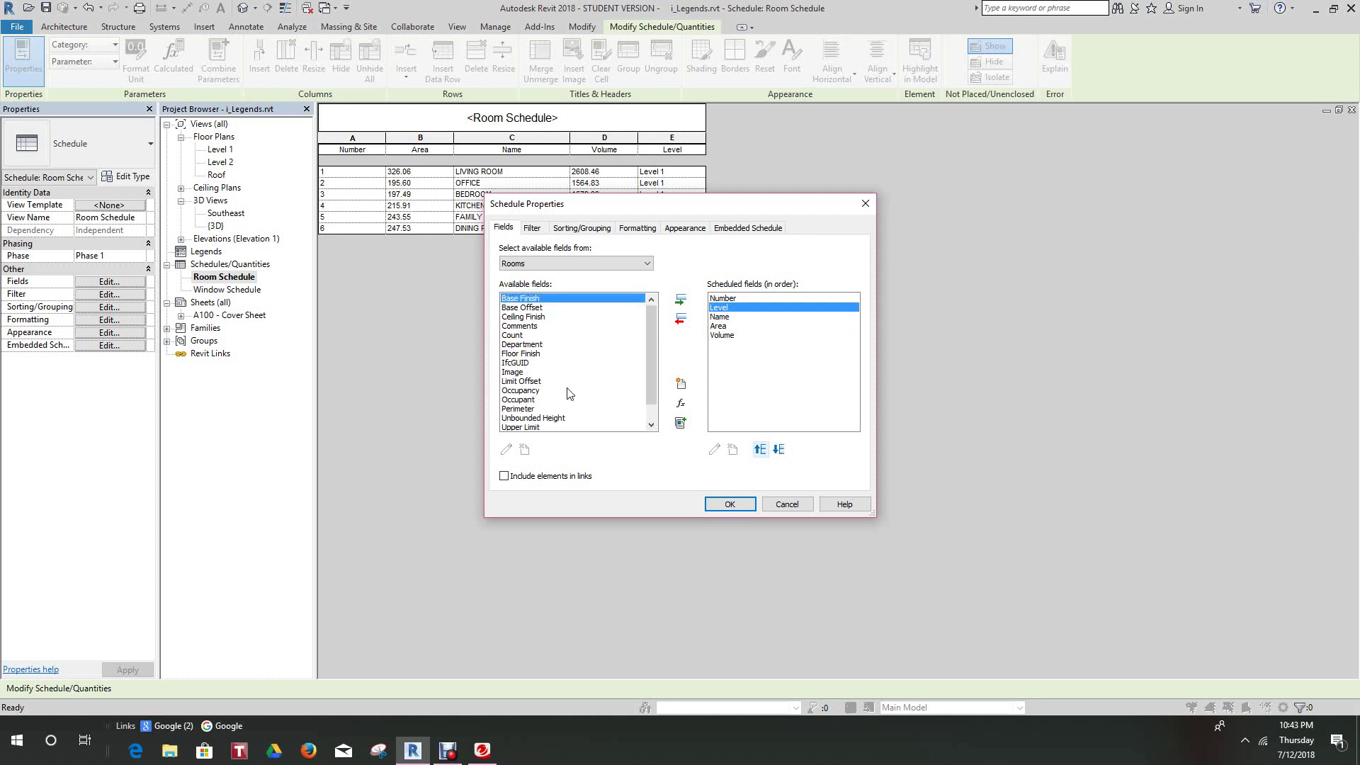
{"action": "scroll", "coordinate": [571, 398], "scroll_direction": "down", "scroll_amount": 2}
{"action": "scroll", "coordinate": [570, 396], "scroll_direction": "up", "scroll_amount": 2}
{"action": "scroll", "coordinate": [571, 395], "scroll_direction": "down", "scroll_amount": 1}
{"action": "left_click", "coordinate": [730, 505]}
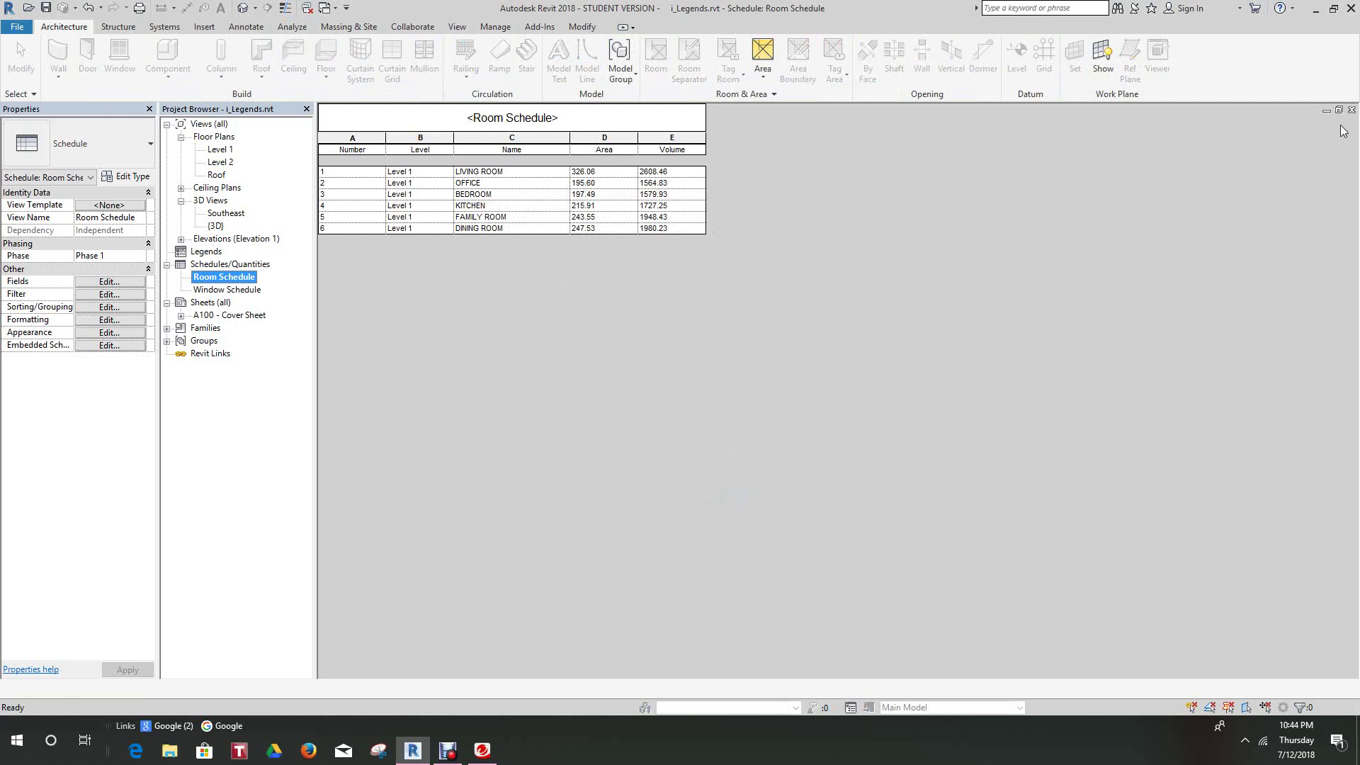
Close the Room Schedule window and open Floor Plans > Level 2.
{"action": "left_click", "coordinate": [1350, 111]}
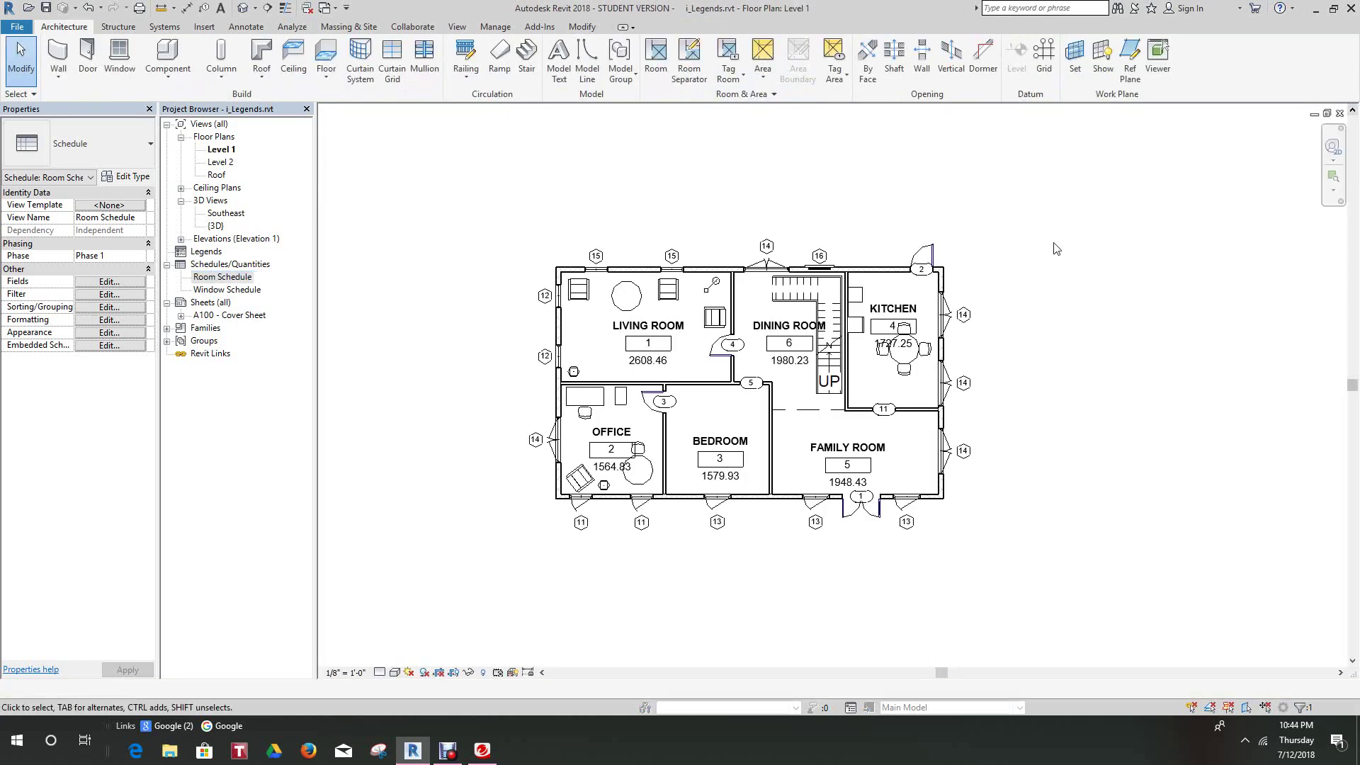
{"action": "left_click", "coordinate": [222, 163]}
{"action": "double_click", "coordinate": [221, 162]}
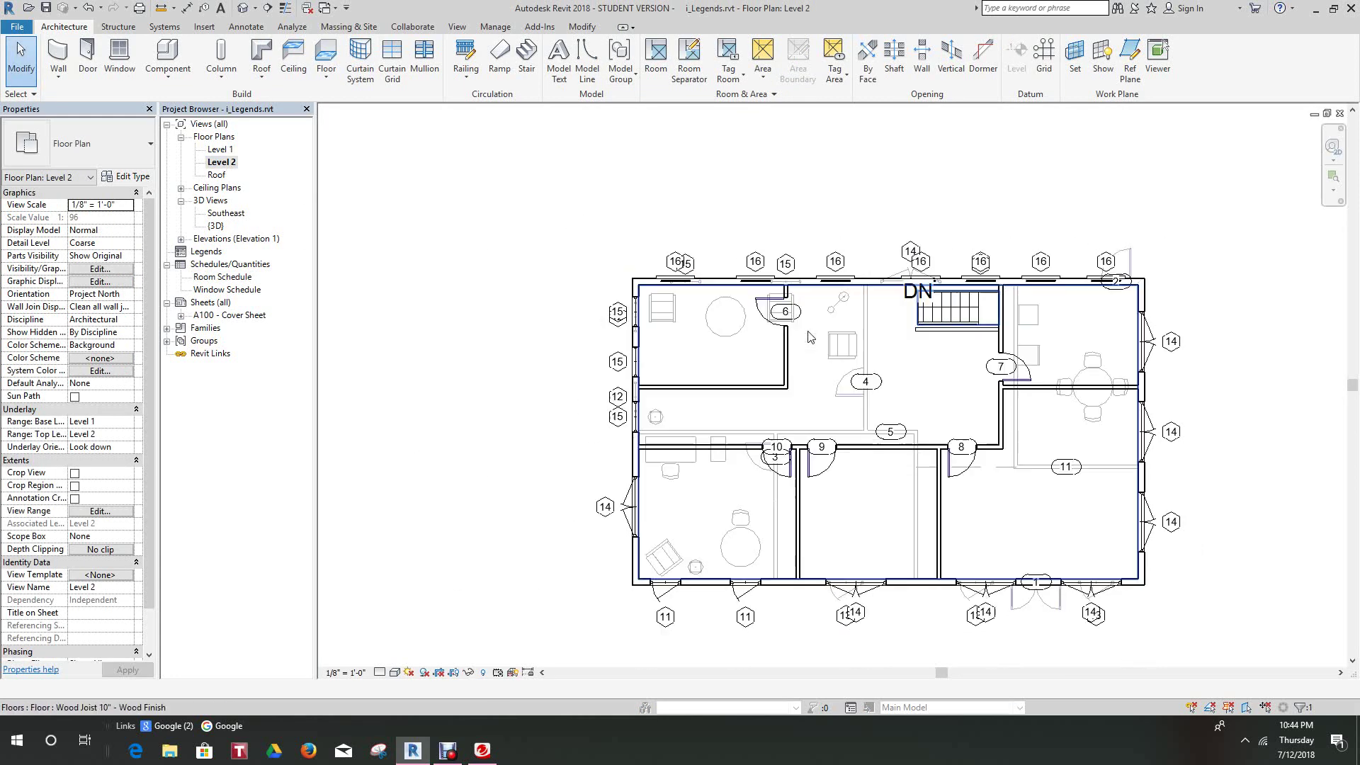
{"action": "scroll", "coordinate": [767, 336], "scroll_direction": "up", "scroll_amount": 2}
{"action": "middle_click_drag", "start_coordinate": [767, 336], "coordinate": [726, 289]}
{"action": "scroll", "coordinate": [722, 283], "scroll_direction": "down", "scroll_amount": 1}
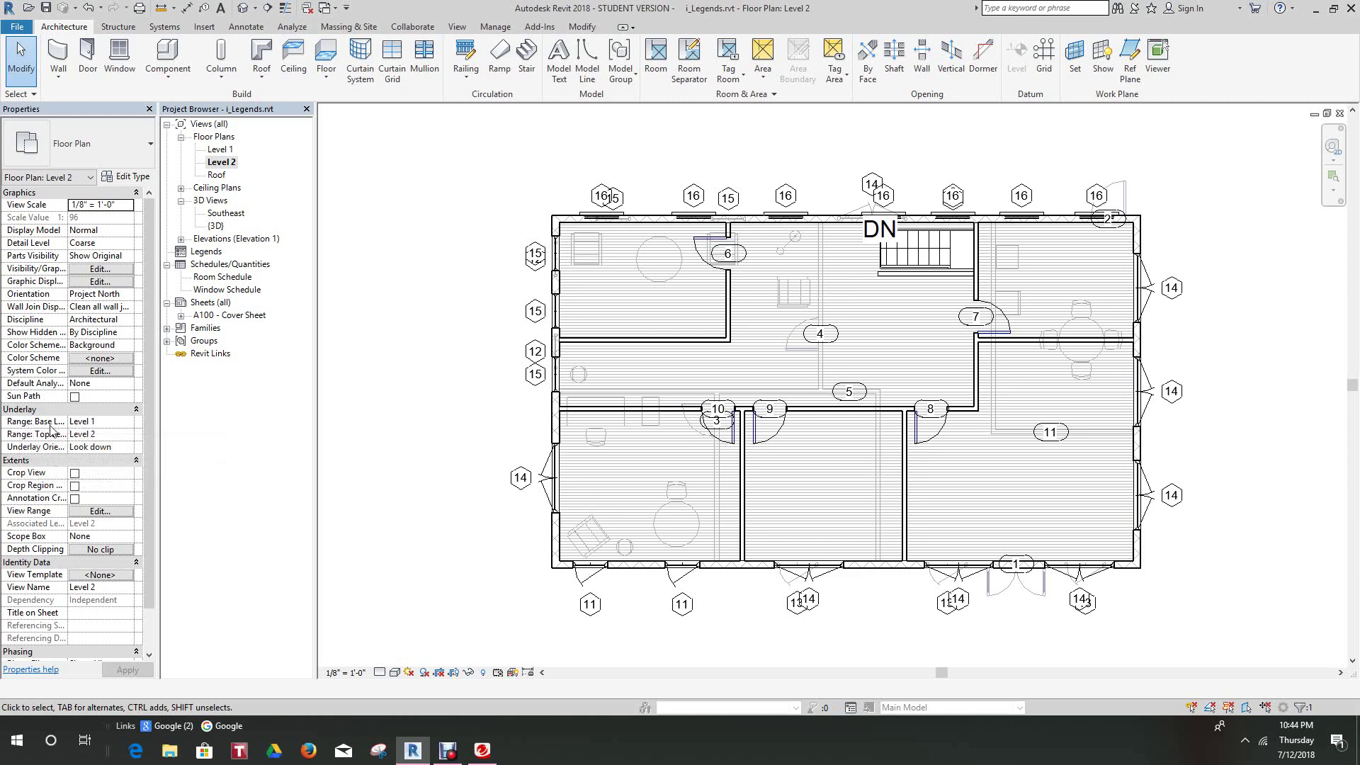
Set Underlay Range Base Level to None and zoom to fit with ZF.
{"action": "left_click", "coordinate": [131, 425]}
{"action": "left_click", "coordinate": [120, 443]}
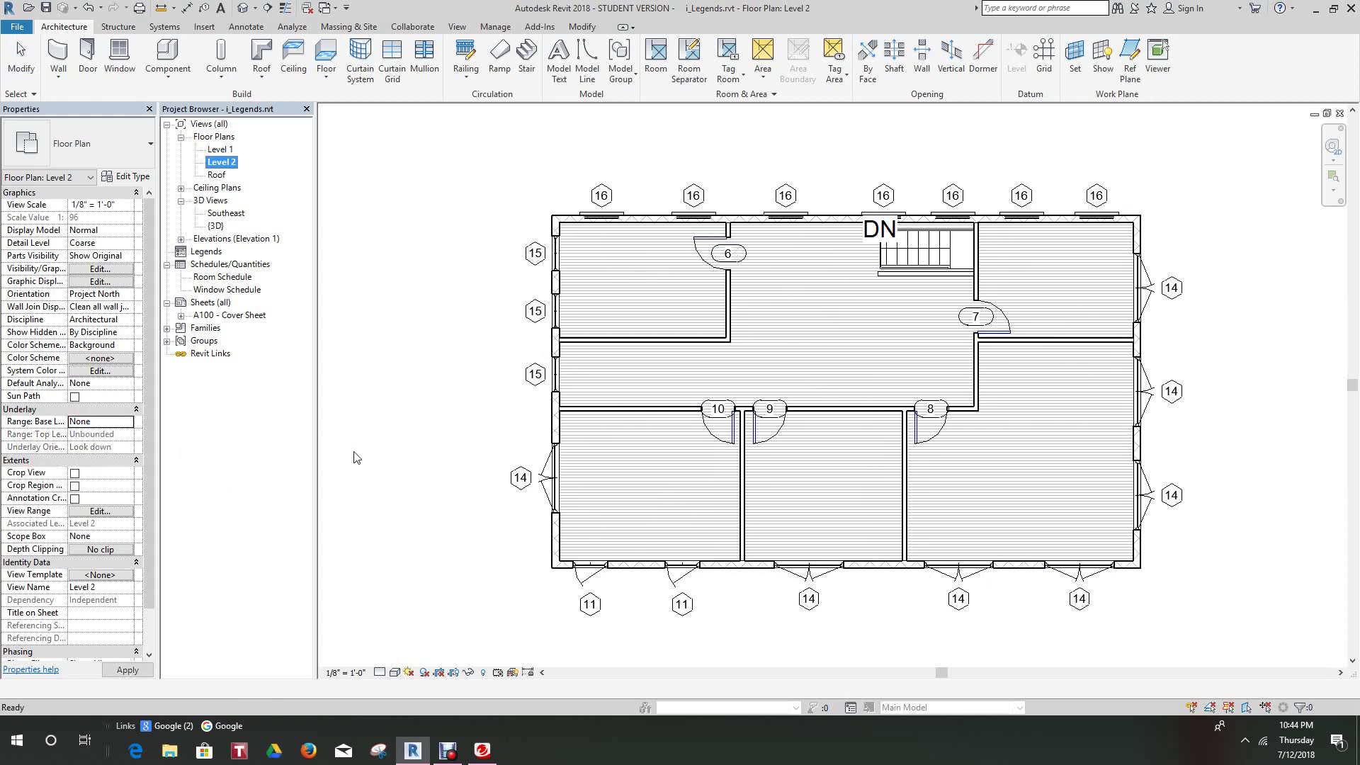
{"action": "scroll", "coordinate": [697, 347], "scroll_direction": "up", "scroll_amount": 2}
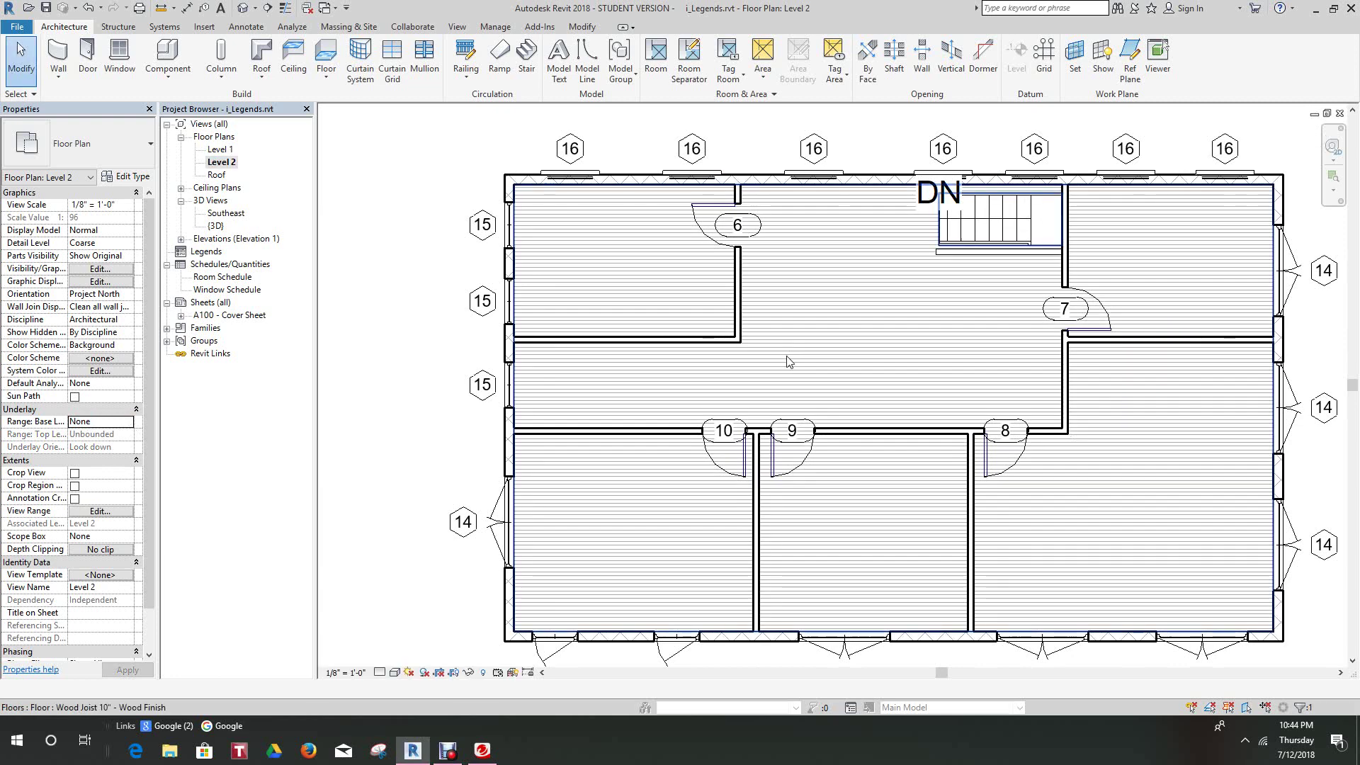
{"action": "scroll", "coordinate": [790, 361], "scroll_direction": "down", "scroll_amount": 1}
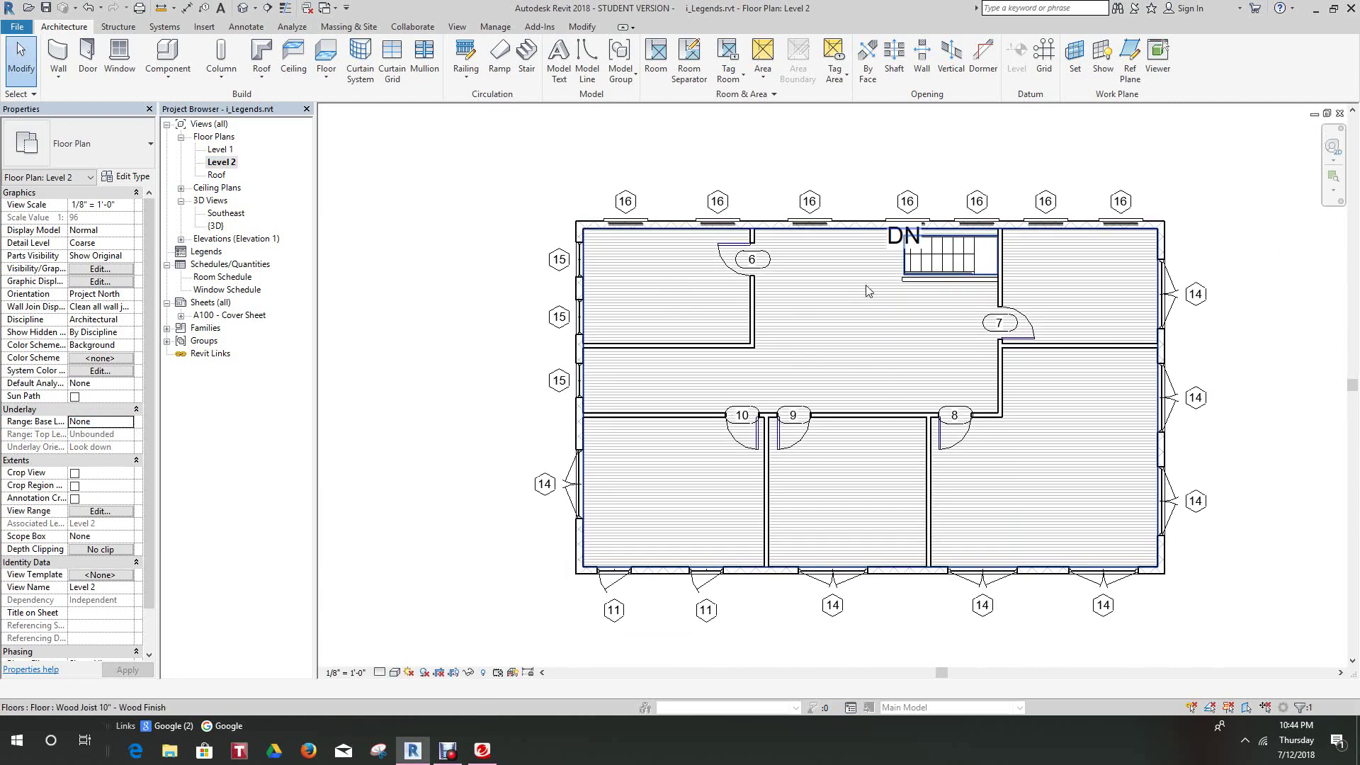
{"action": "scroll", "coordinate": [818, 443], "scroll_direction": "down", "scroll_amount": 1}
{"action": "middle_click_drag", "start_coordinate": [818, 444], "coordinate": [803, 446]}
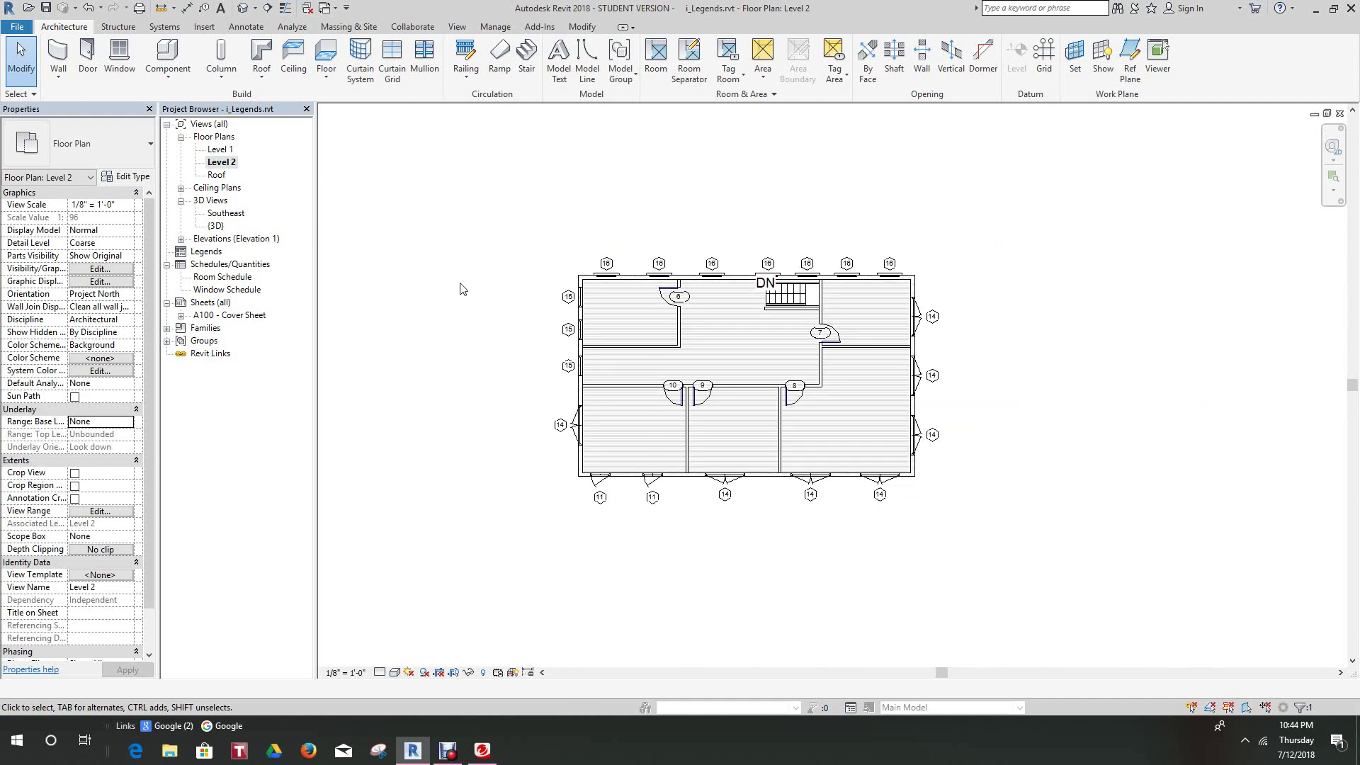
{"action": "key", "text": "z"}
{"action": "key", "text": "f"}
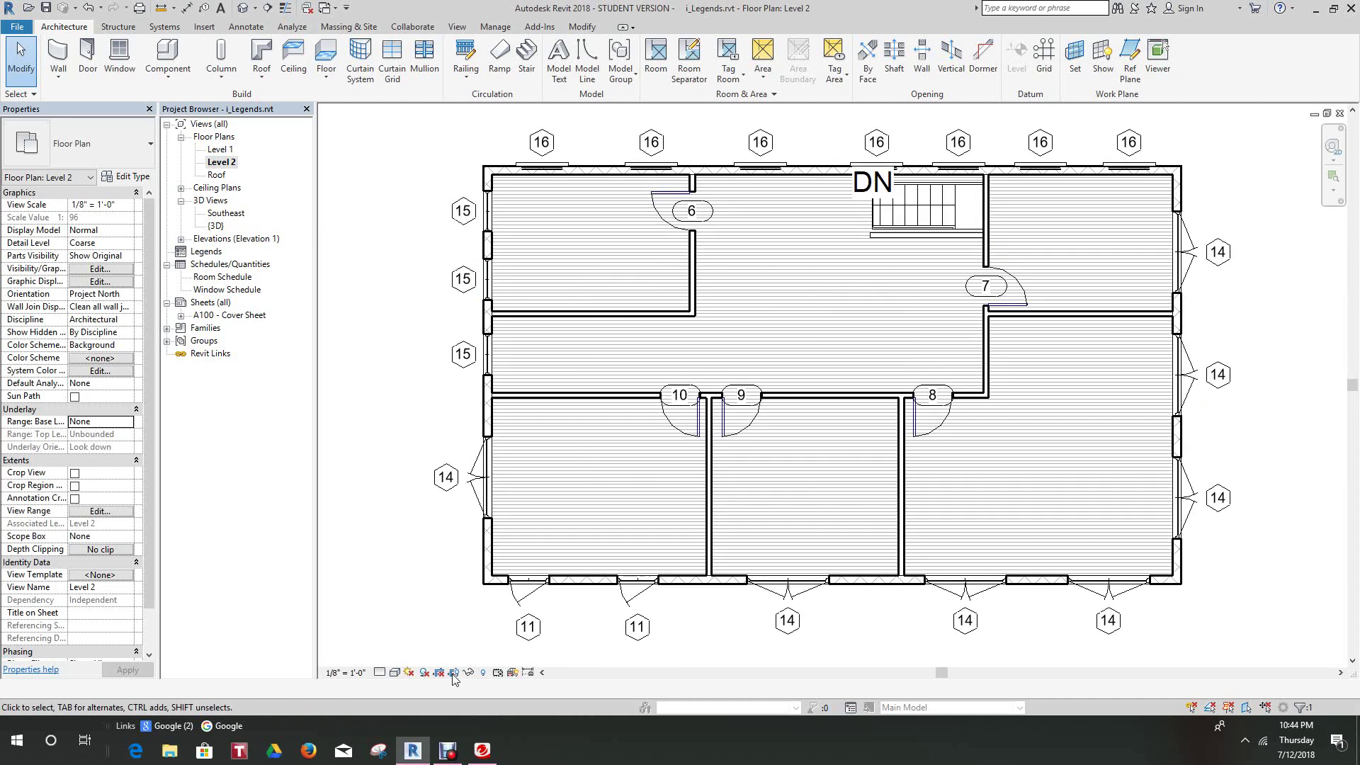
{"action": "left_click", "coordinate": [451, 749]}
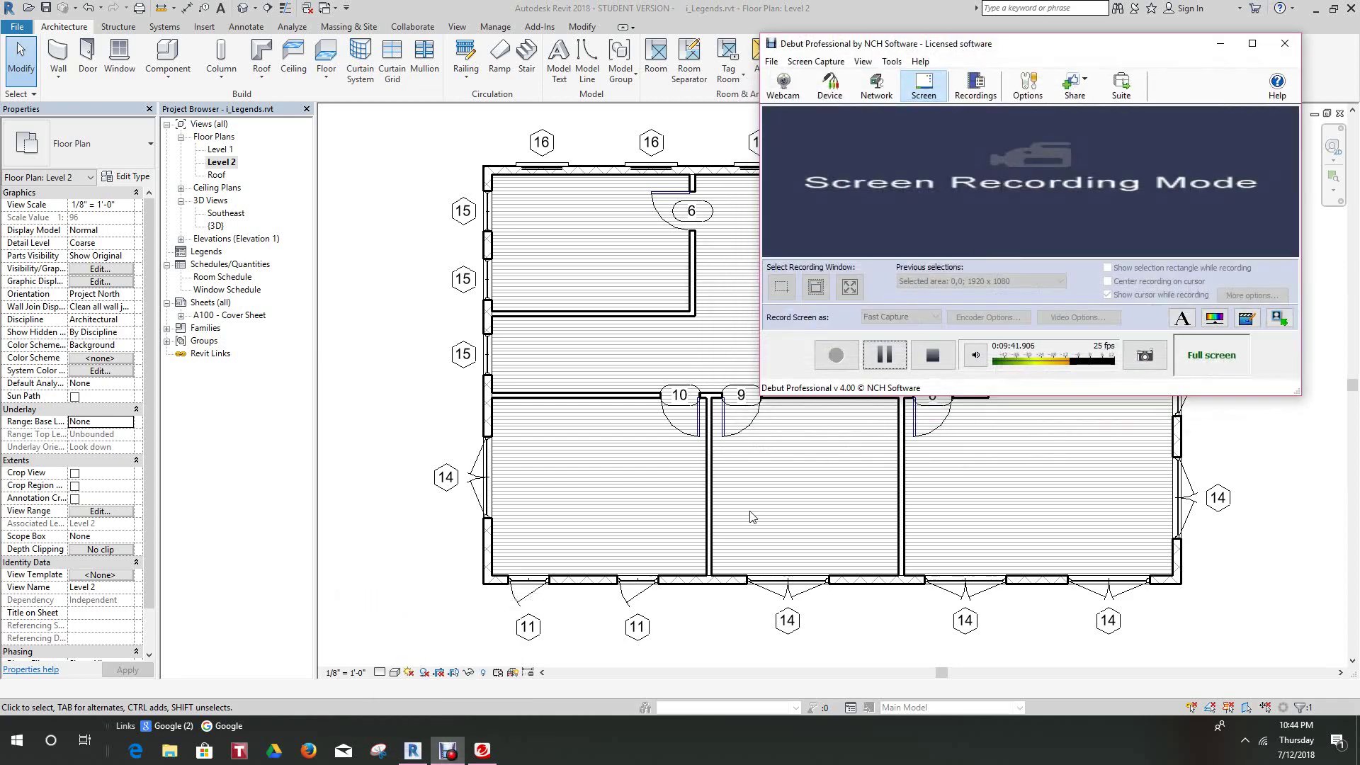